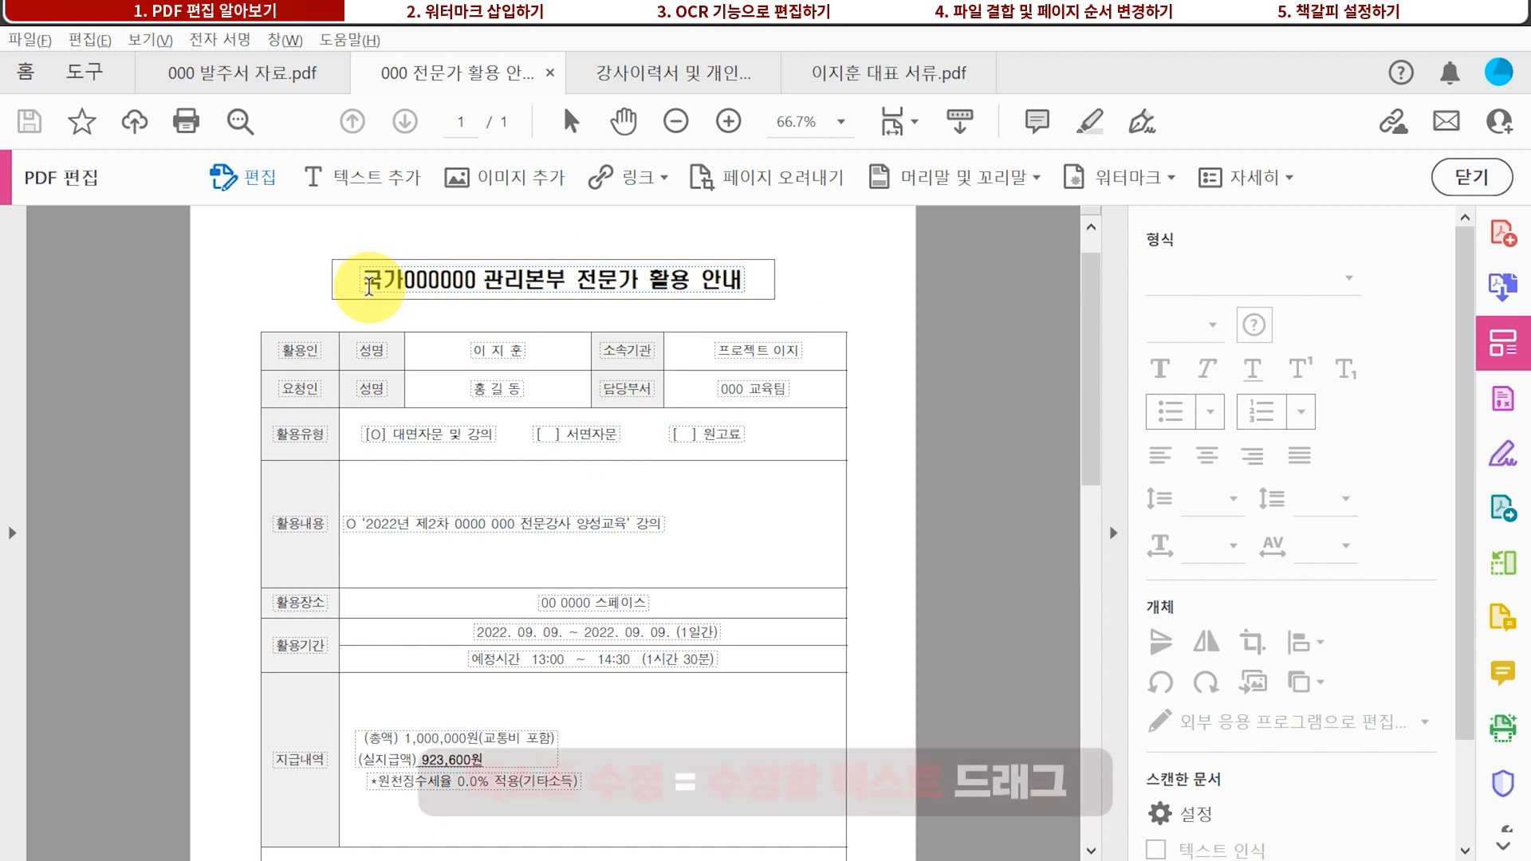
Retitle the notice '국가 보안 안전 관리본부 전문가 활용 안내' and nudge the title box left
drag(369, 285, 753, 287)
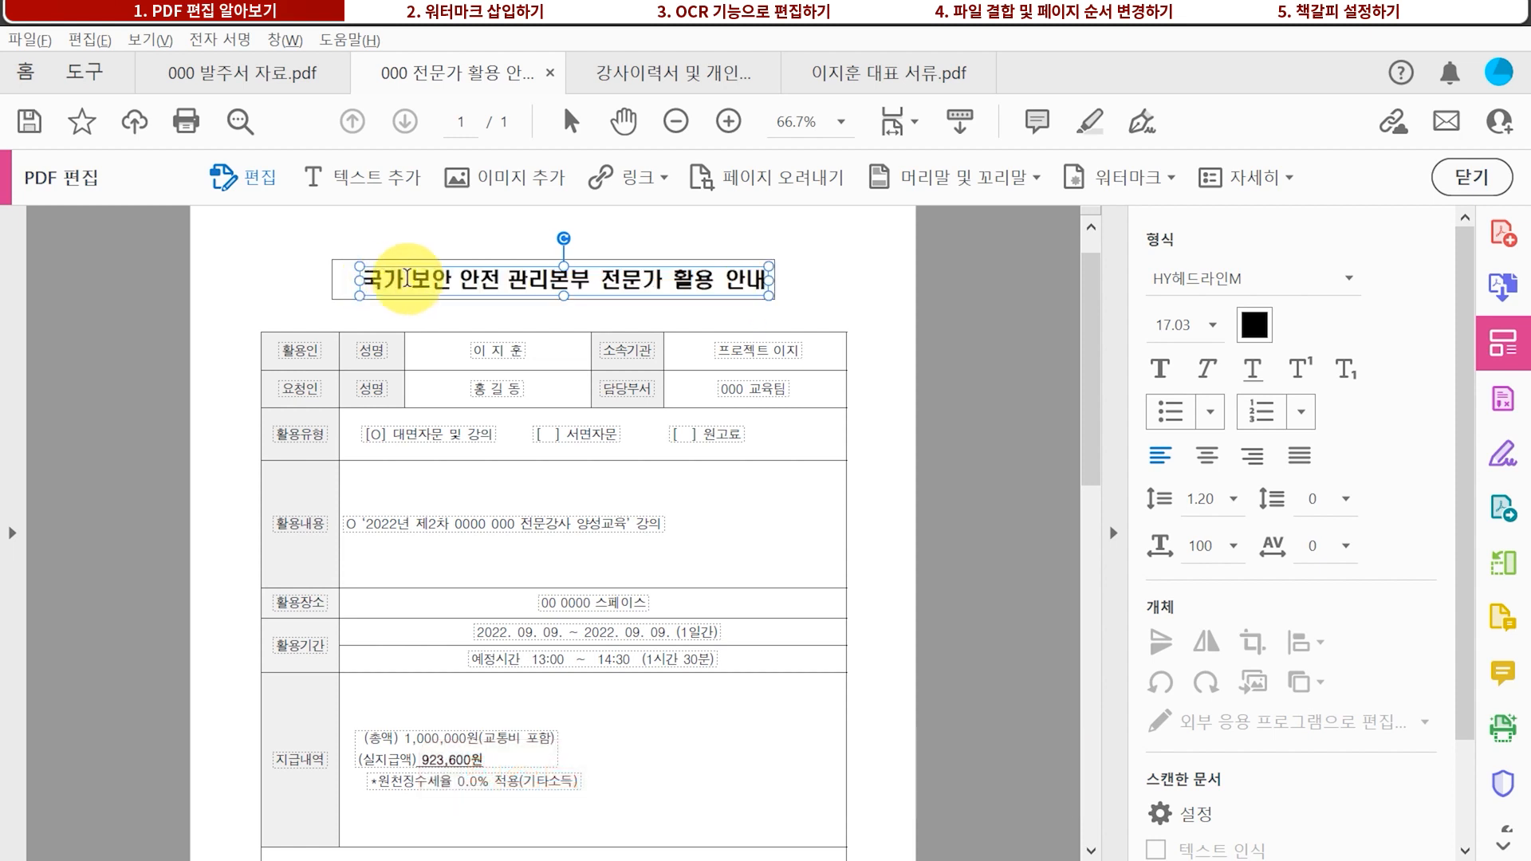
click(407, 278)
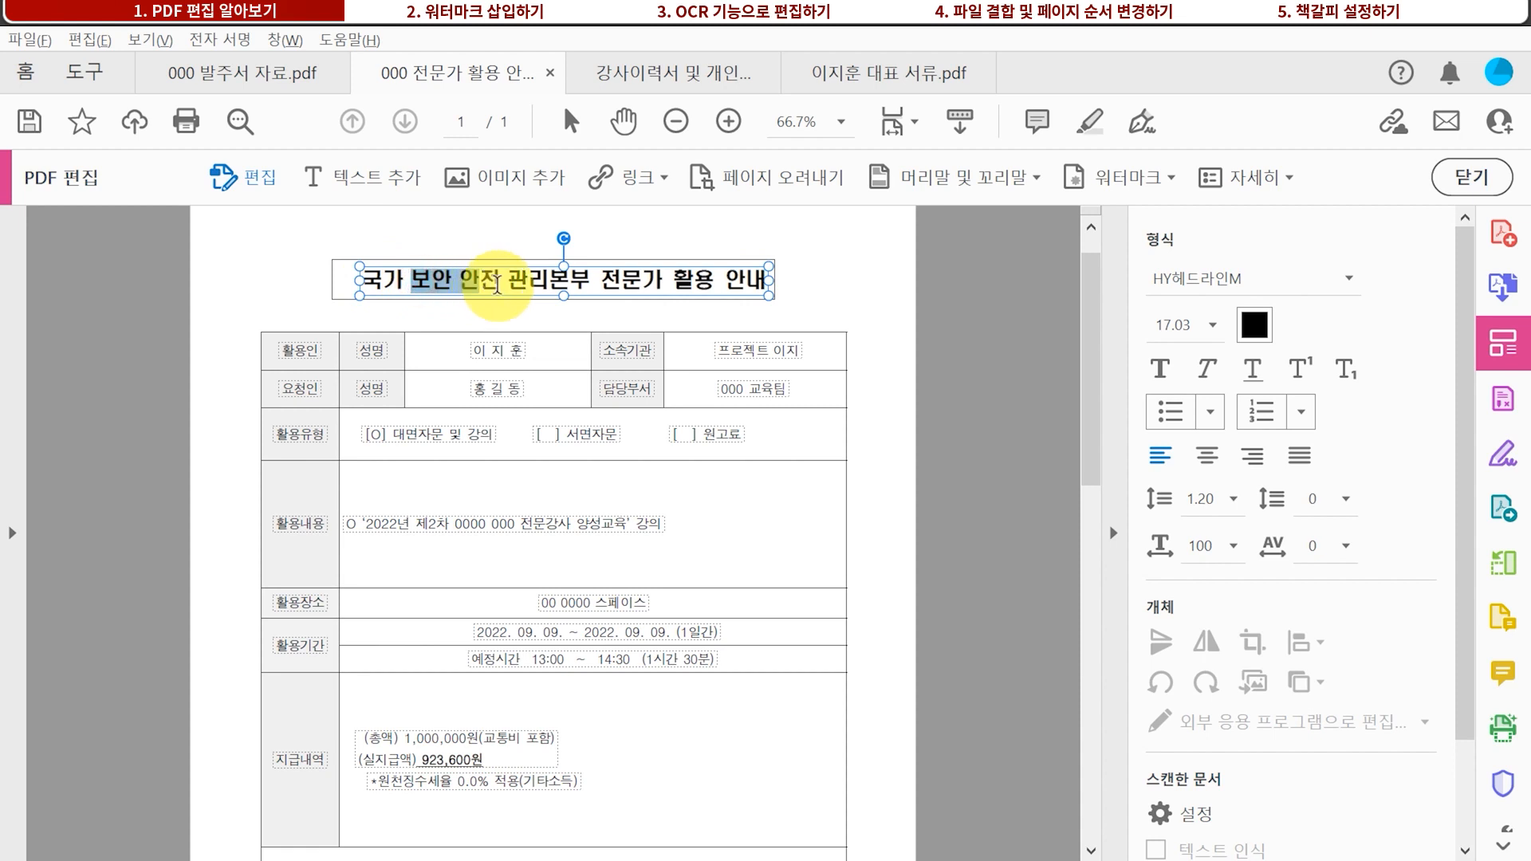
drag(581, 257, 573, 266)
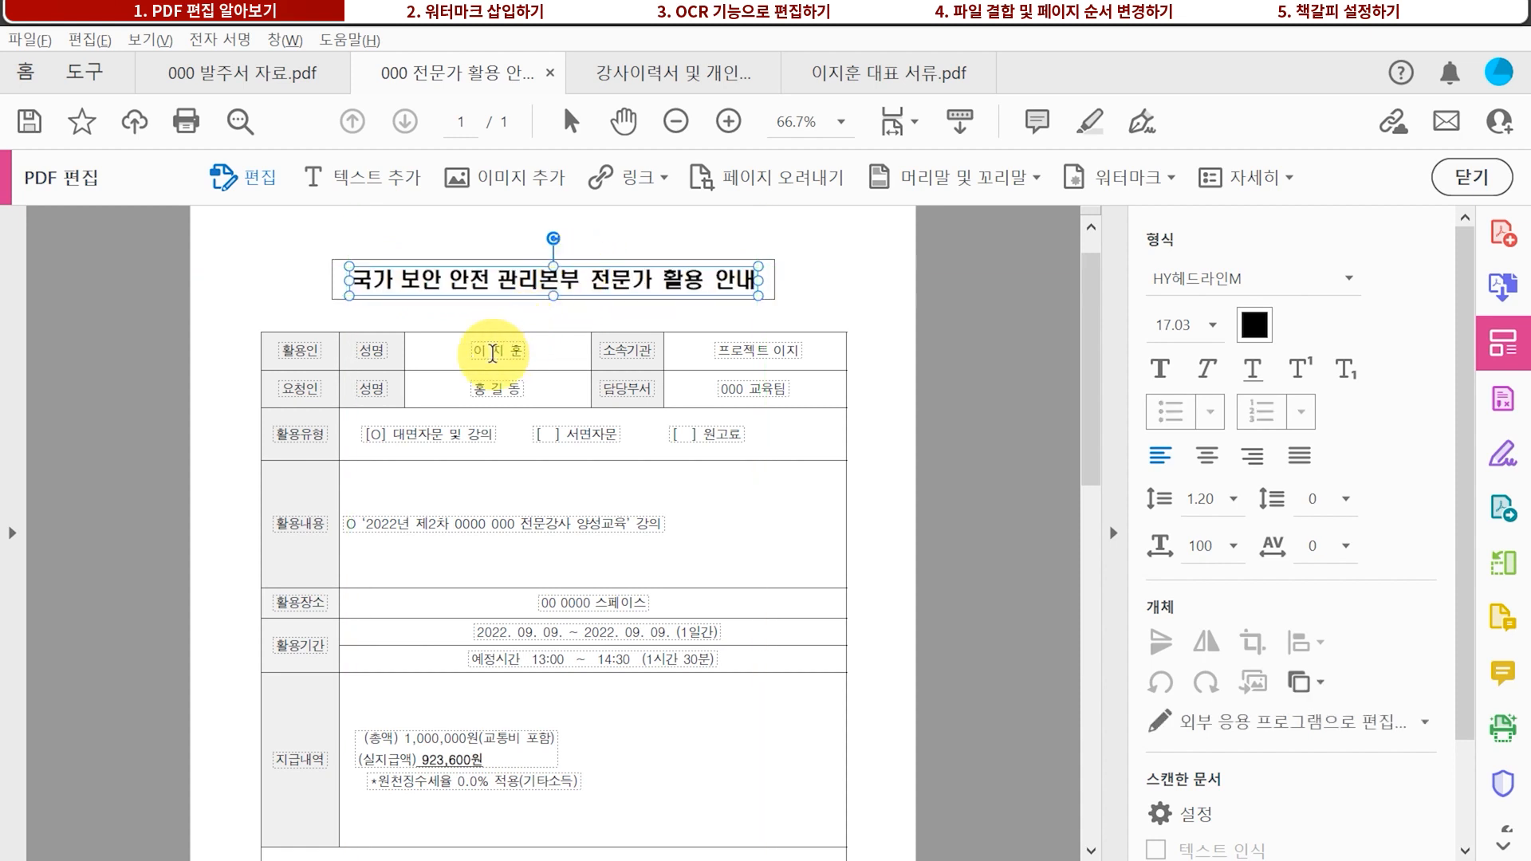
Paste the new requester name into the 요청인 box and make it bold italic
click(483, 388)
drag(478, 389, 542, 391)
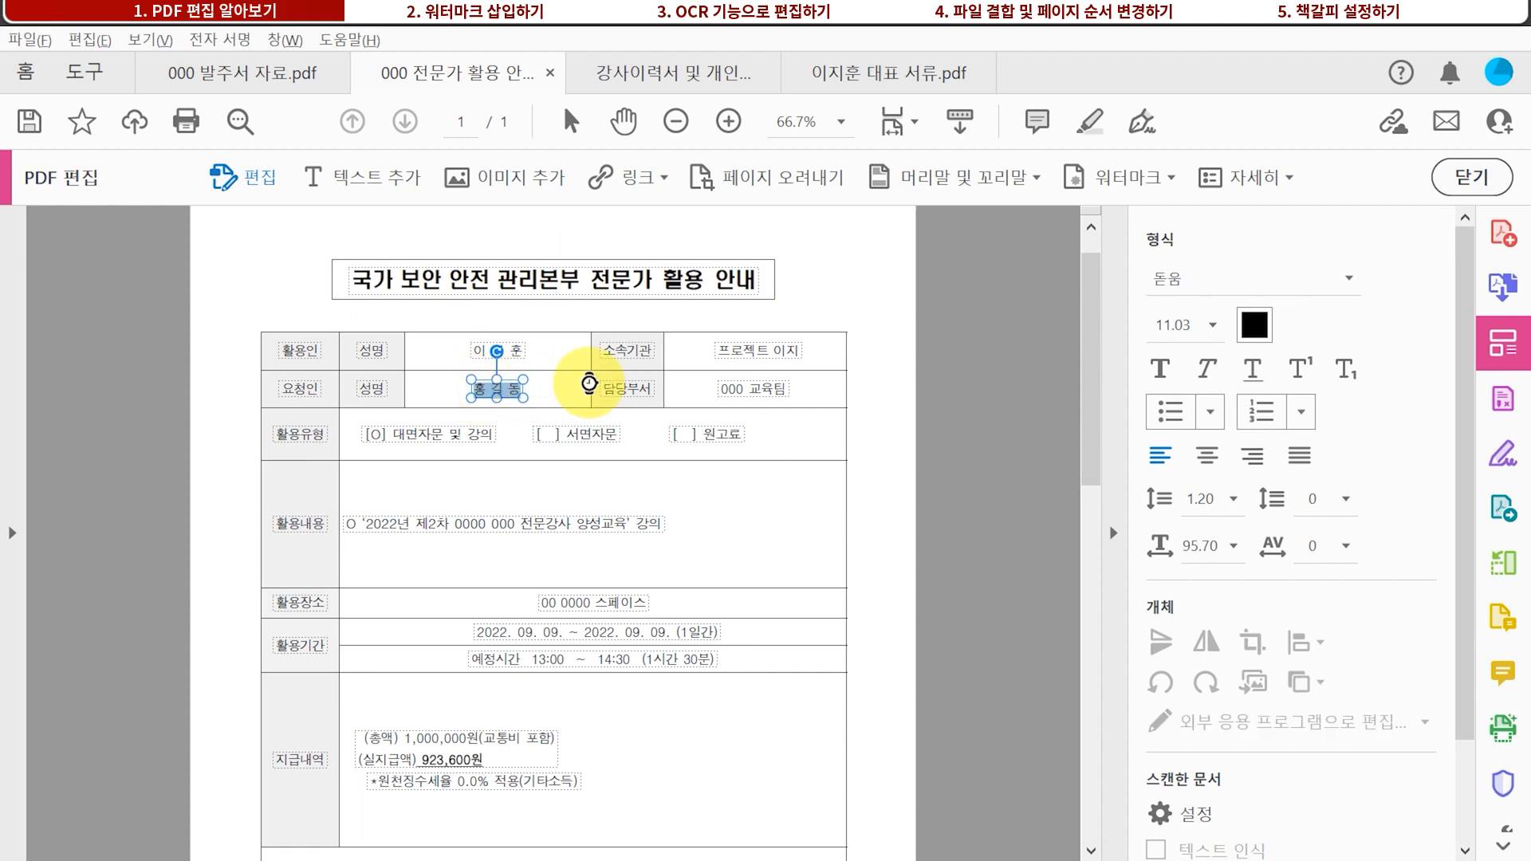
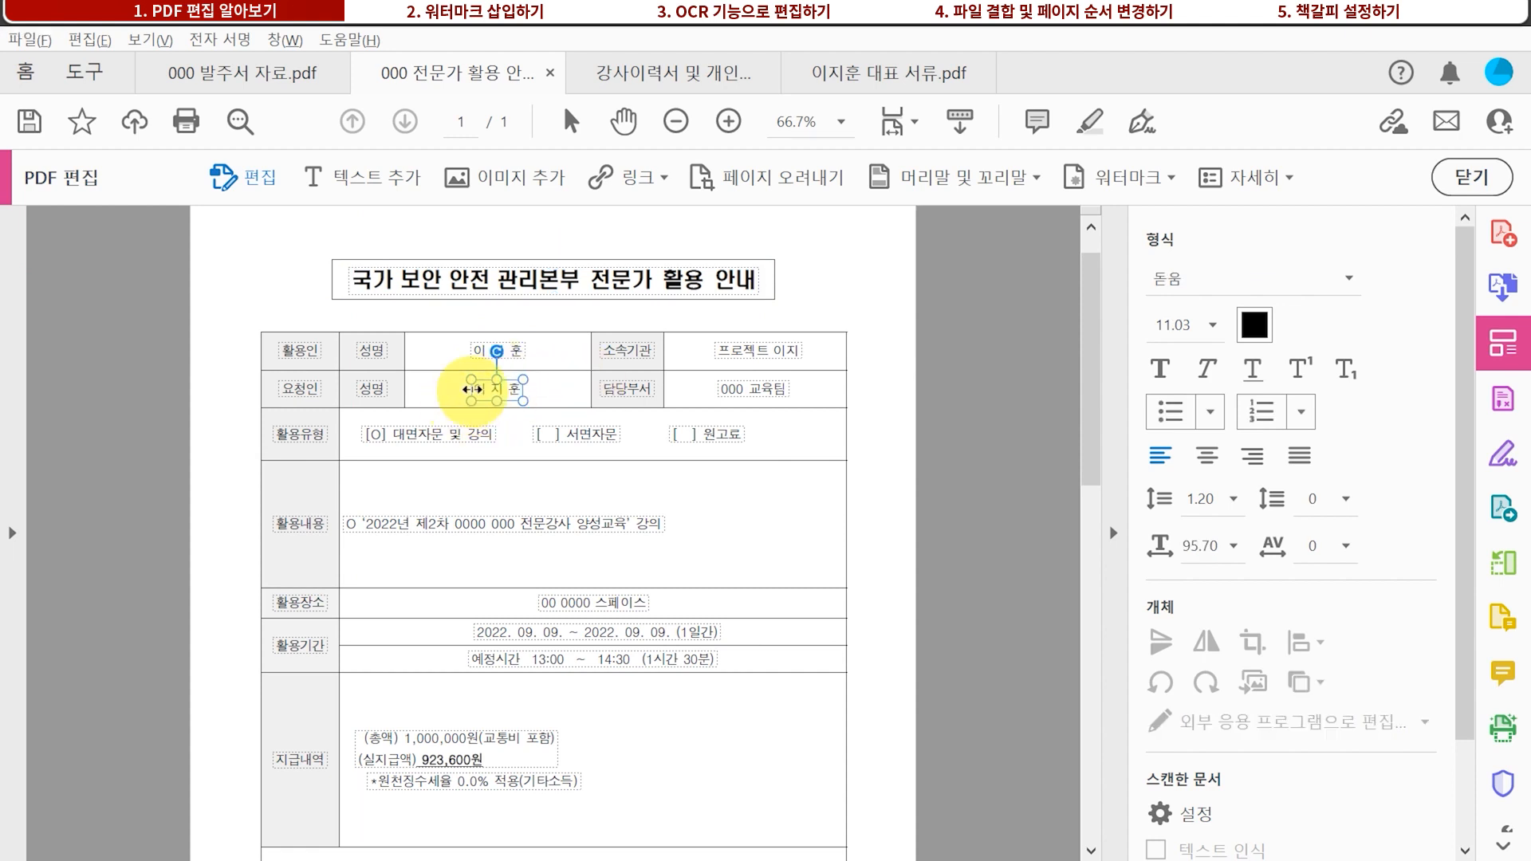
drag(479, 393, 541, 390)
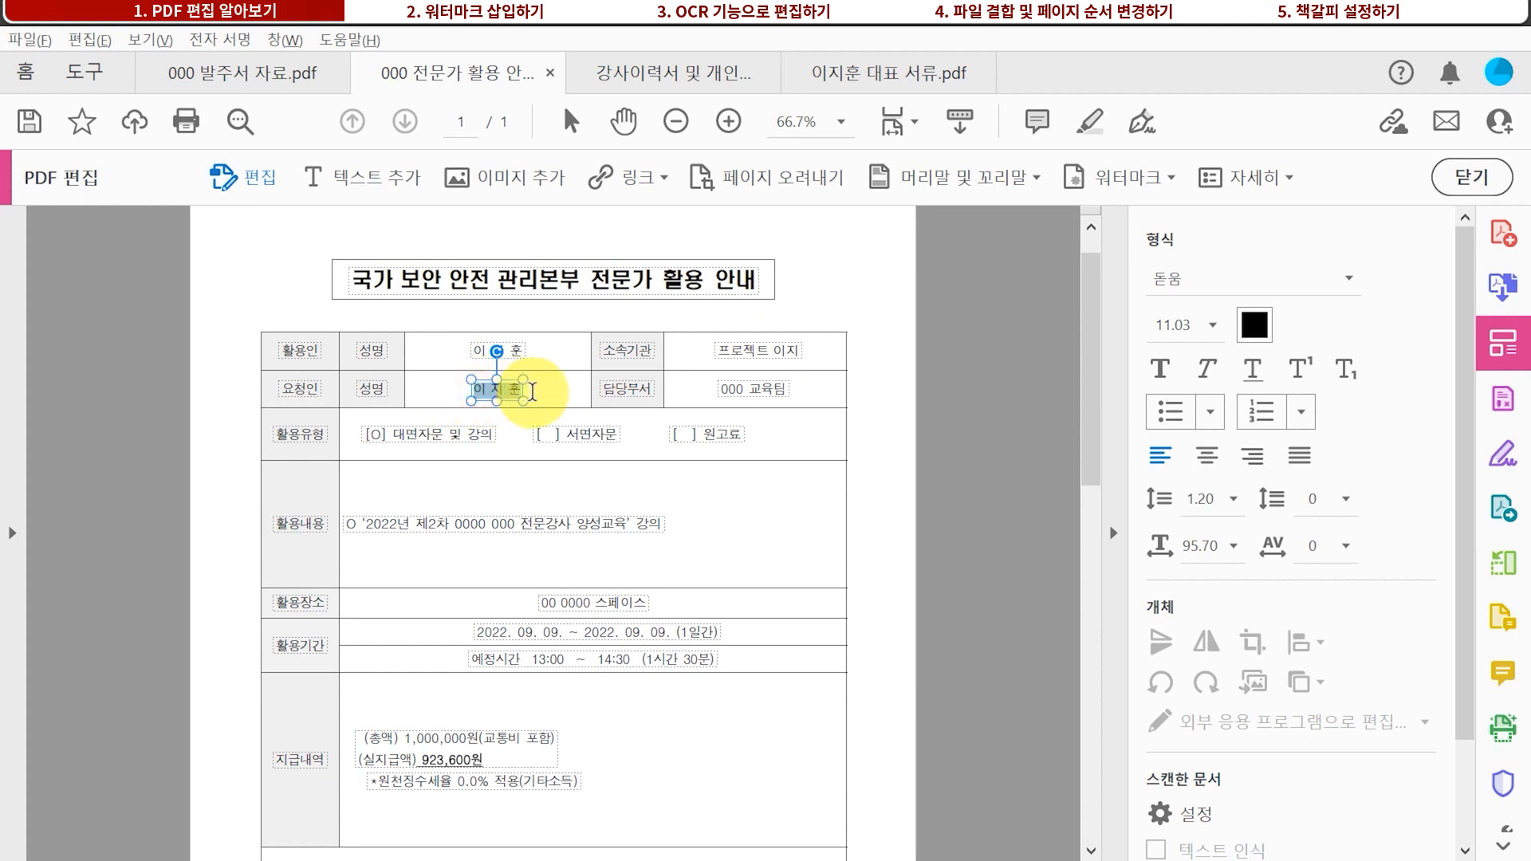
click(1150, 369)
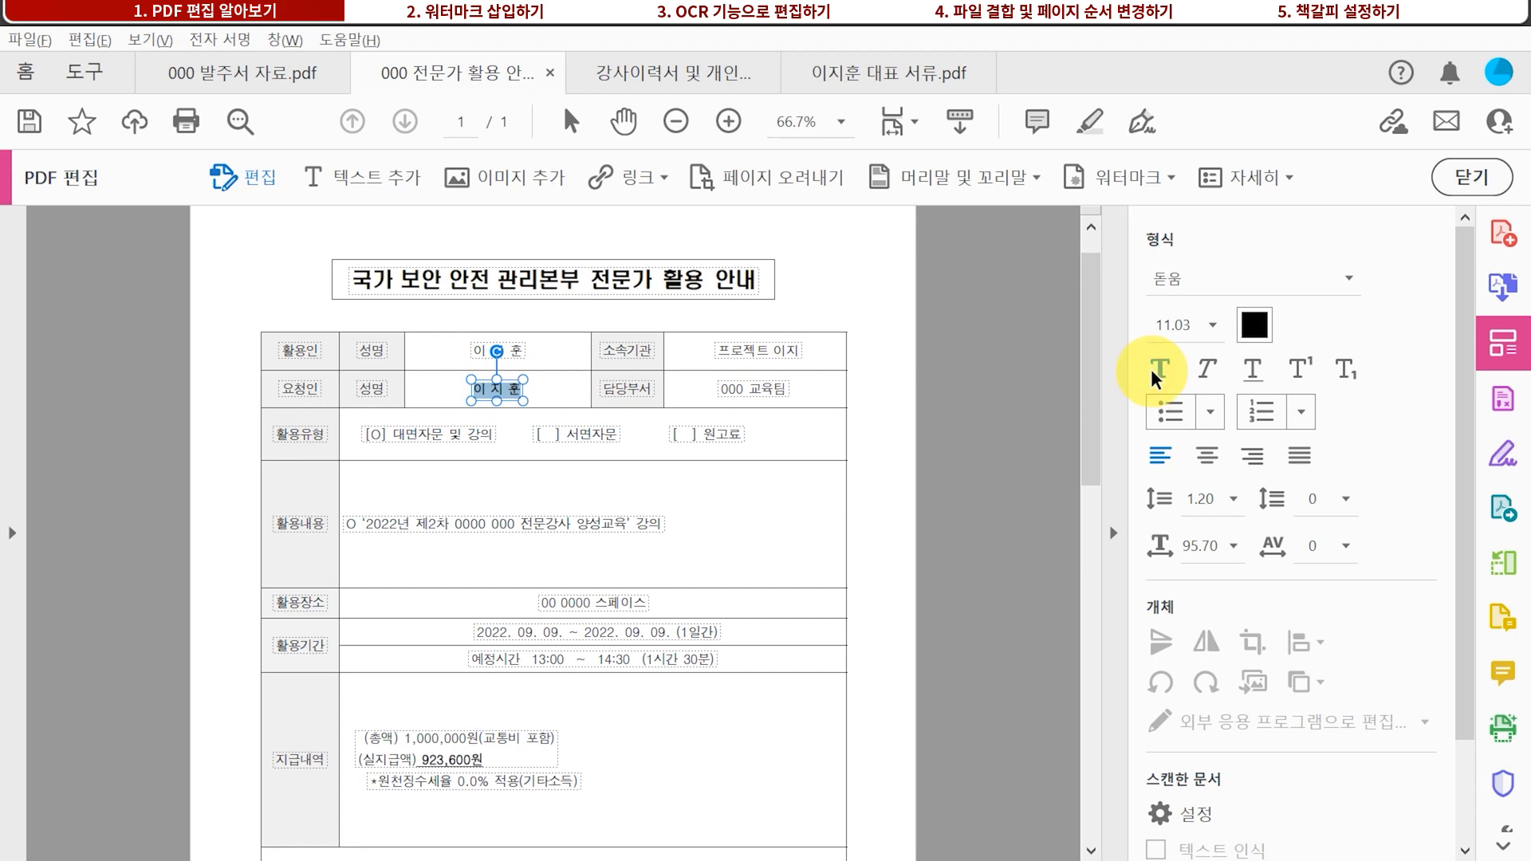
click(1212, 365)
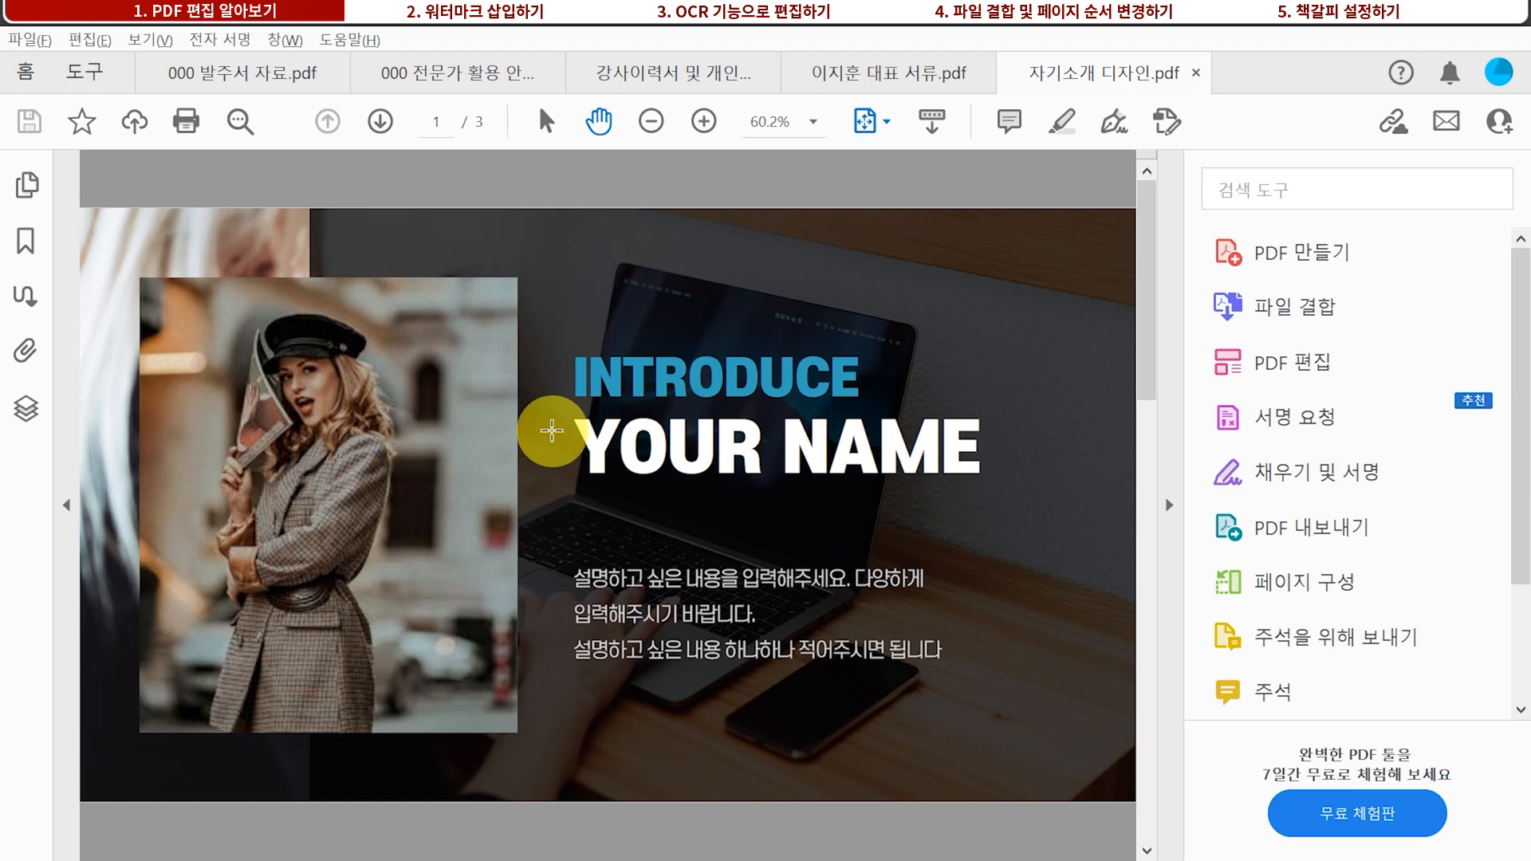
Enter PDF editing and delete the woman's portrait photo from the cover slide
click(1280, 375)
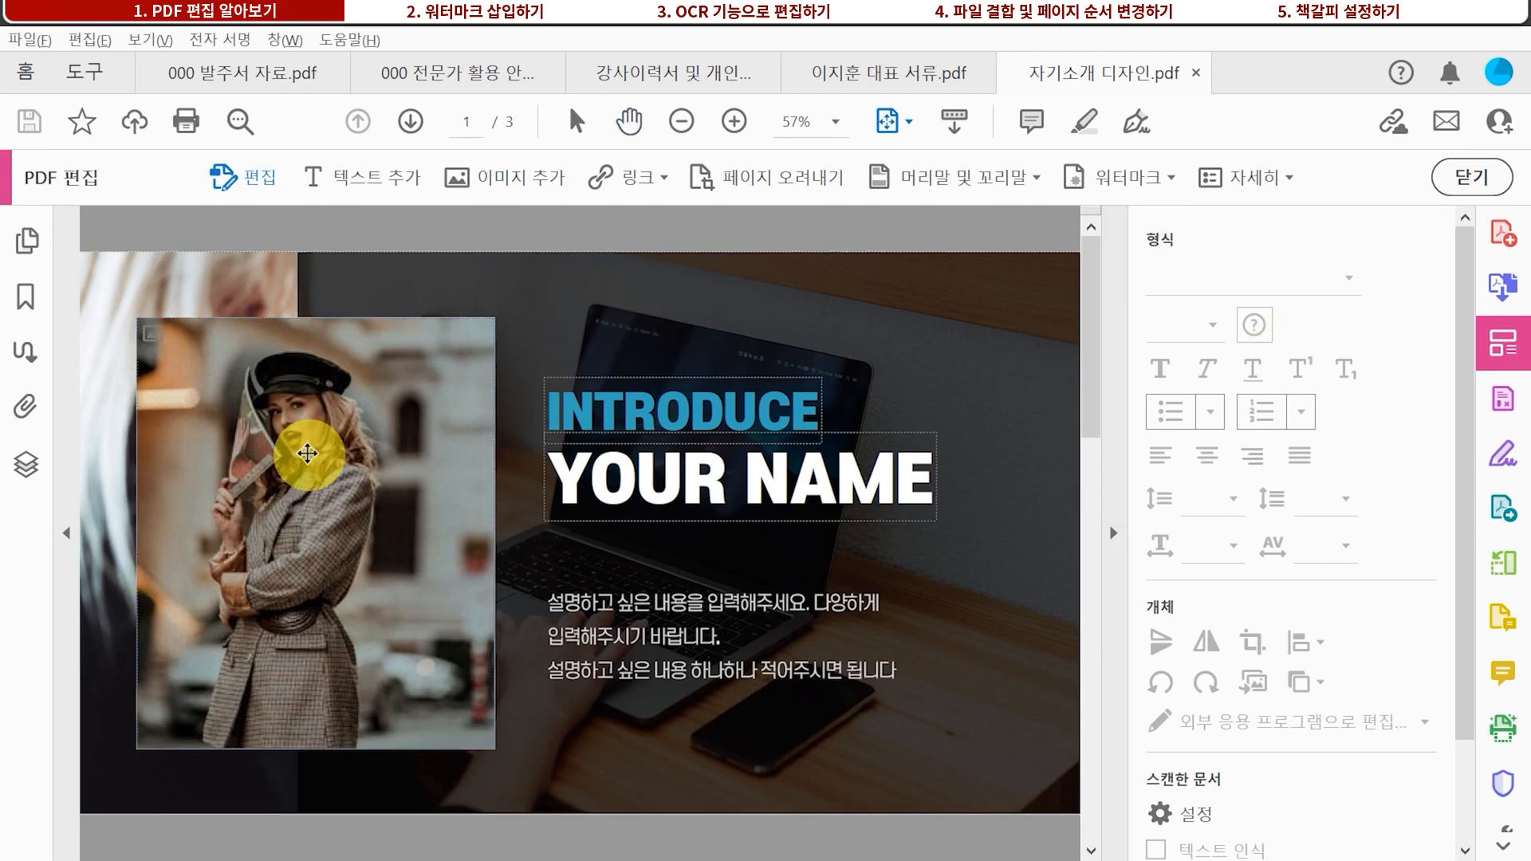
click(195, 345)
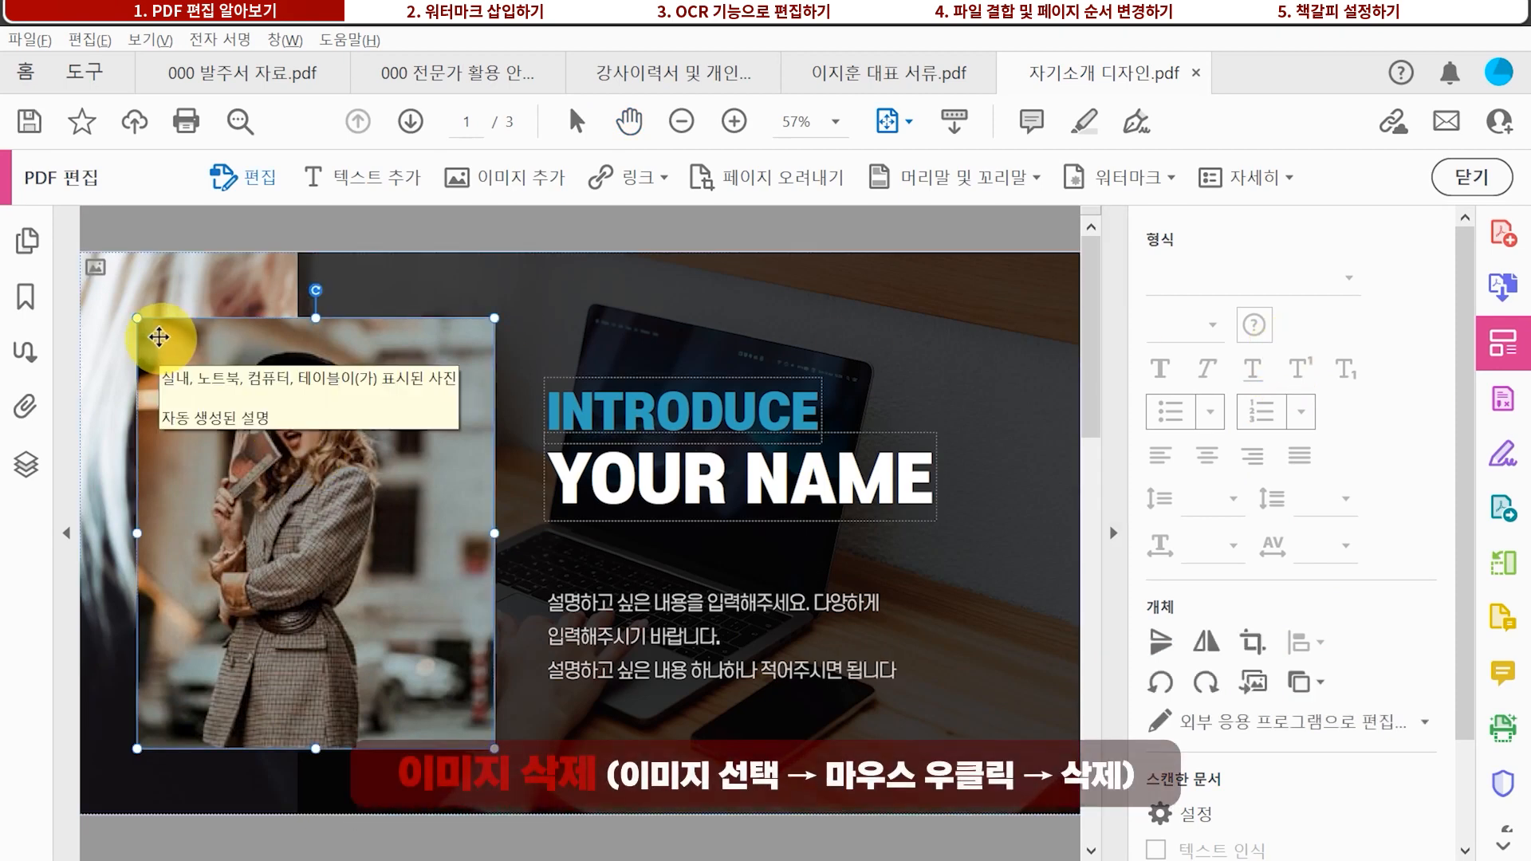
right_click(161, 338)
click(251, 366)
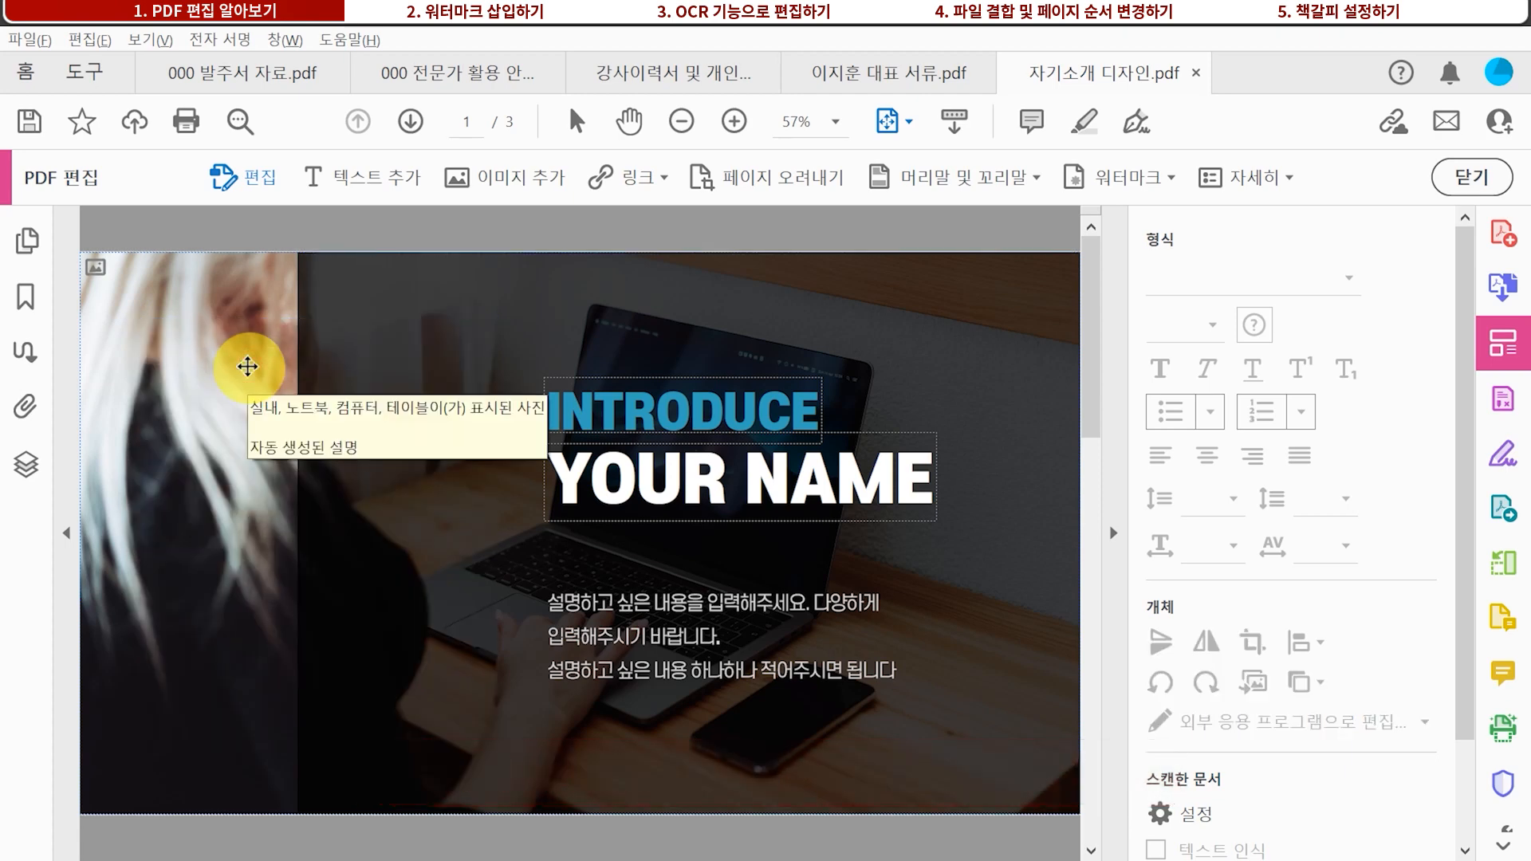
Insert the laptop photo and size it at the slide's upper left
click(515, 180)
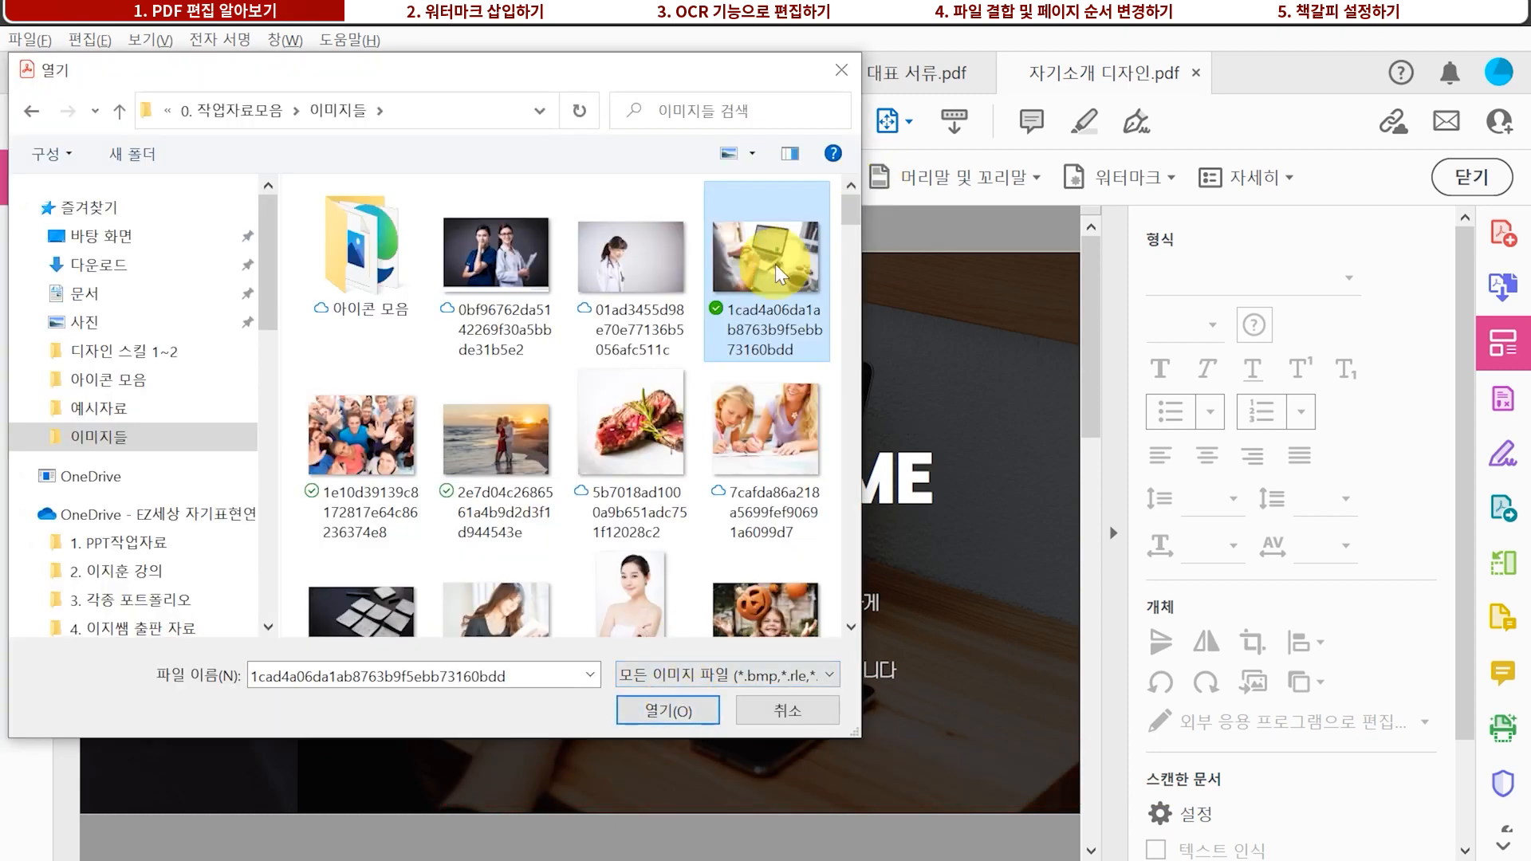
click(695, 711)
drag(134, 384, 571, 676)
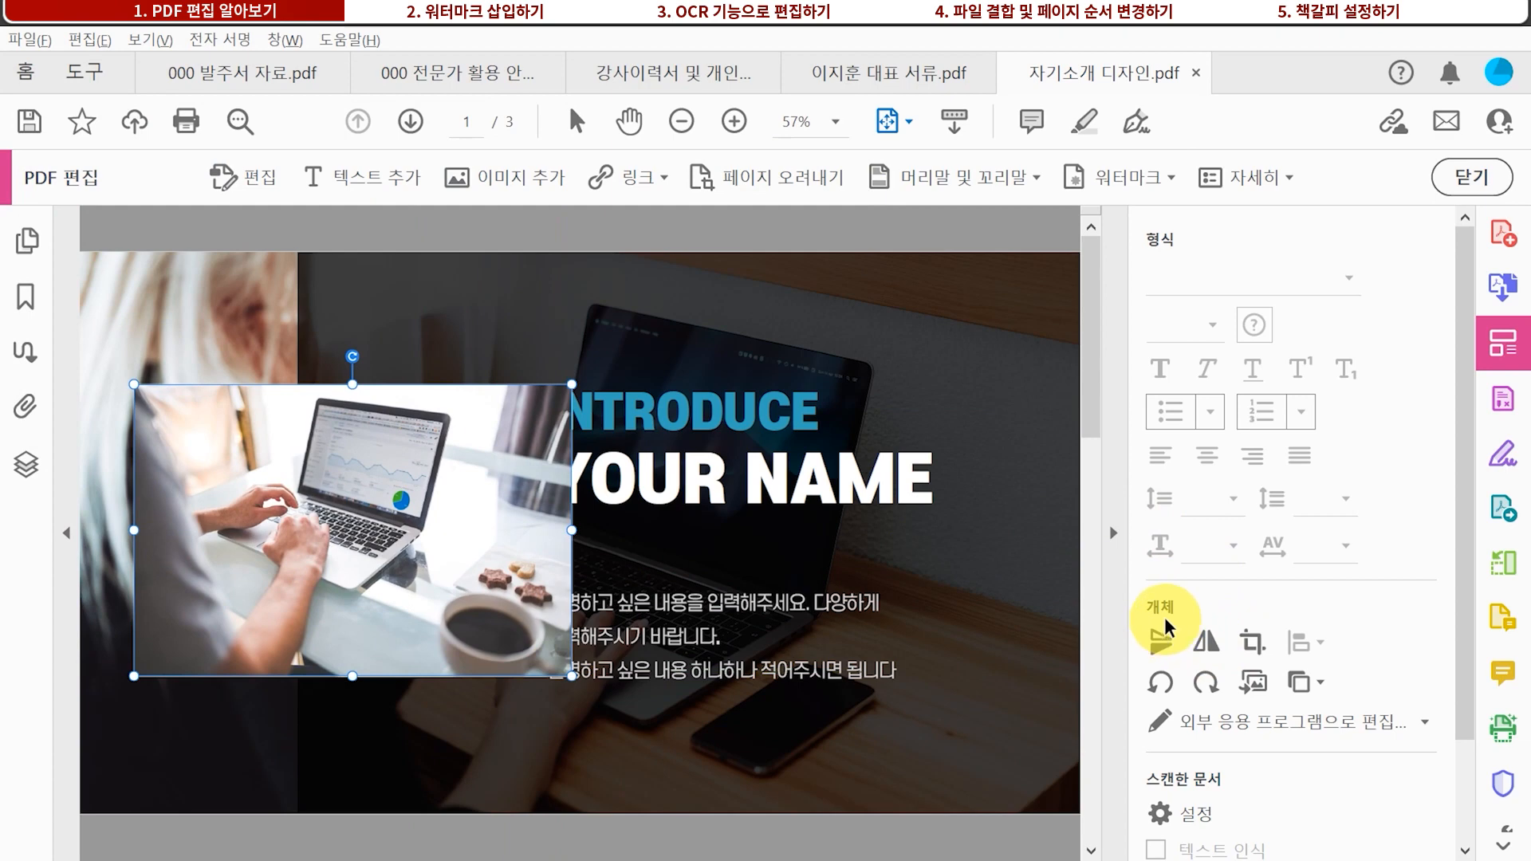
Crop the laptop photo's left and right sides and move it into place at left
click(1245, 645)
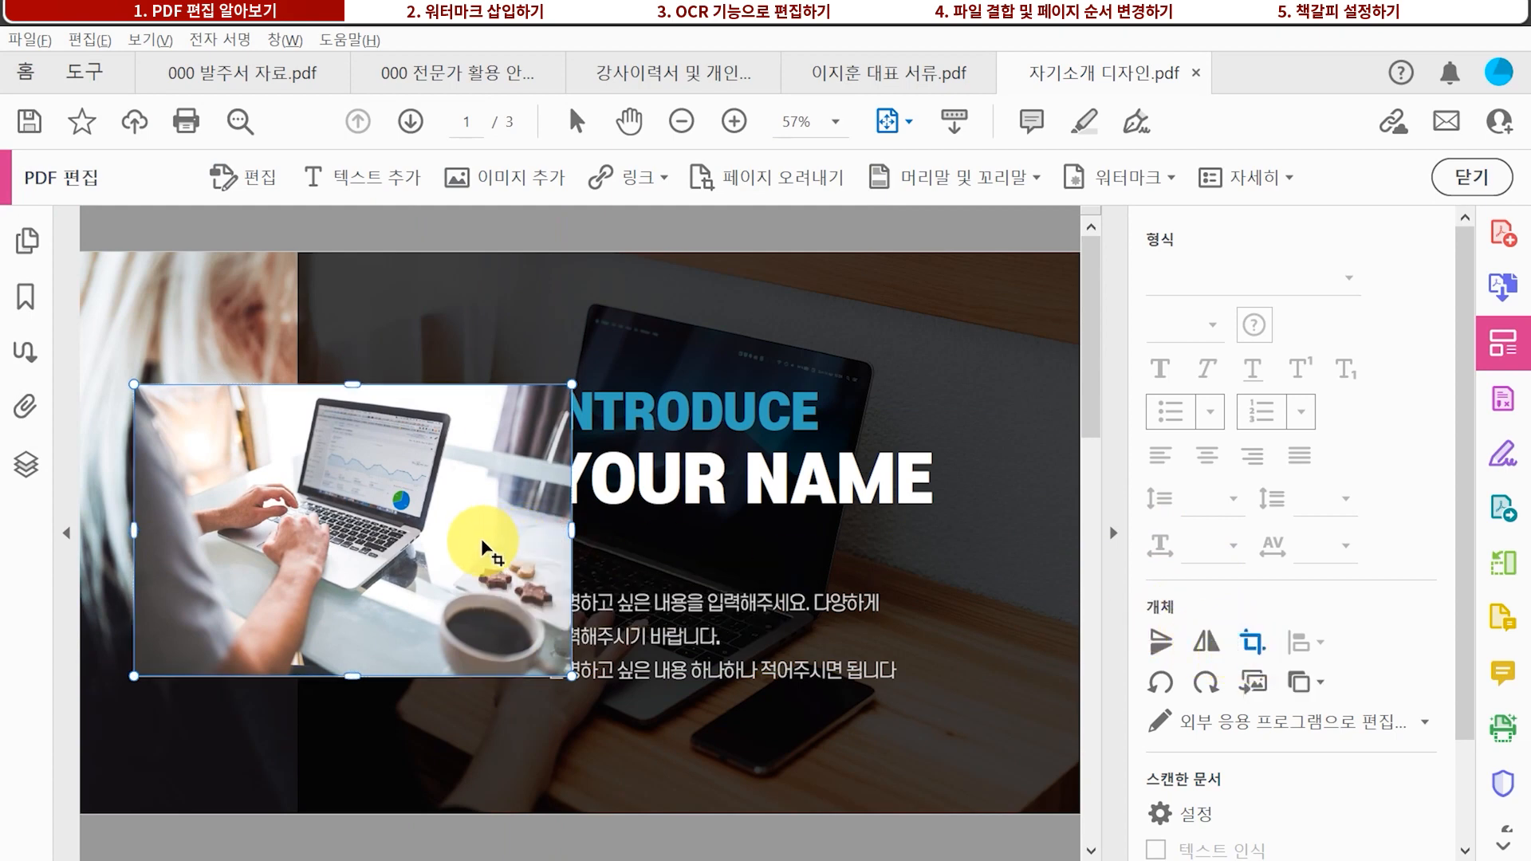
drag(572, 531, 481, 533)
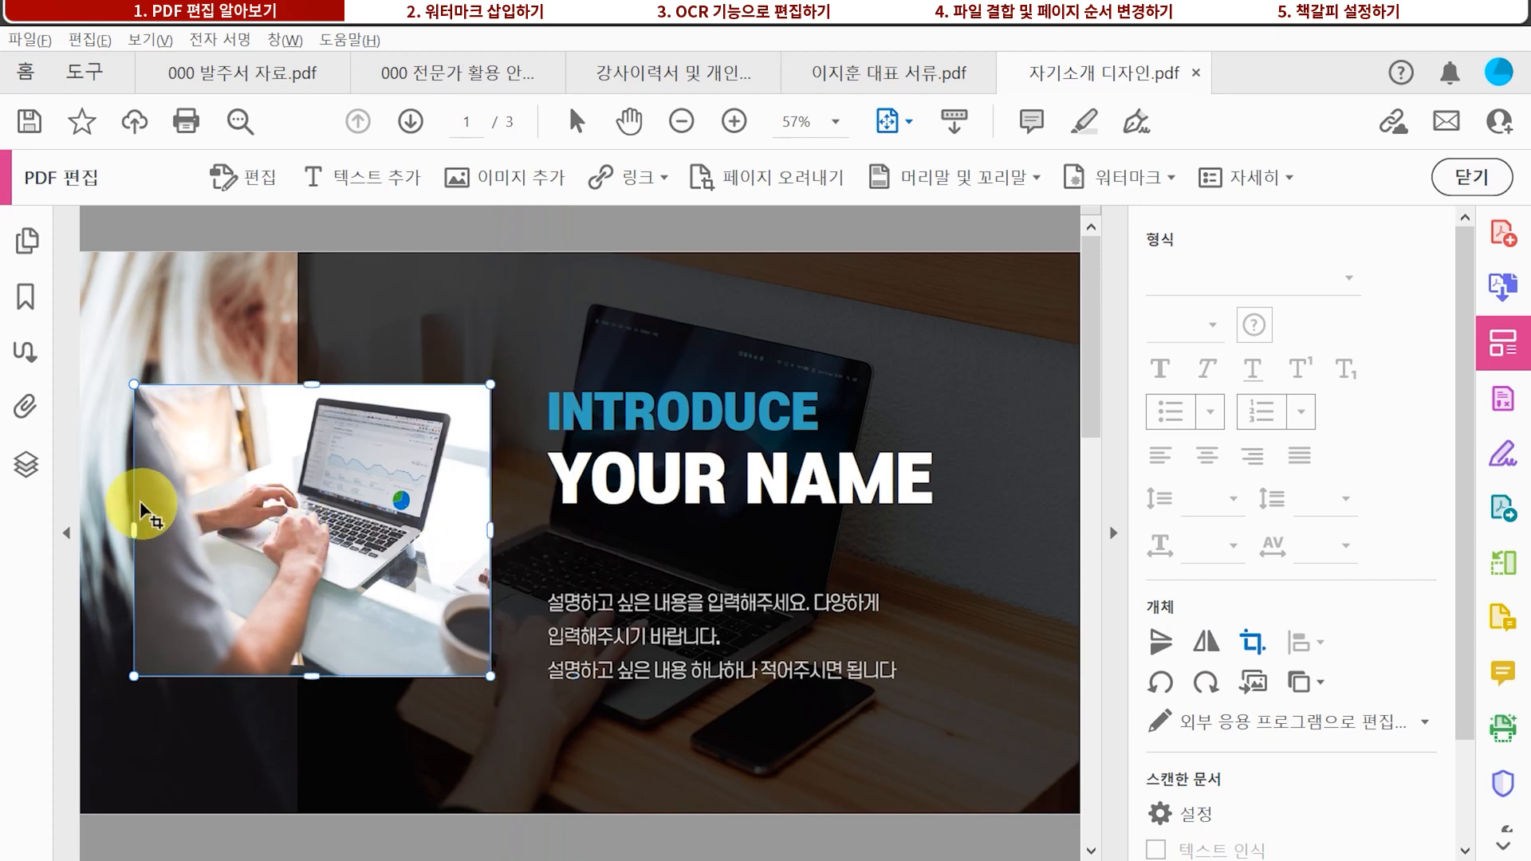
drag(136, 505, 190, 505)
drag(393, 495, 351, 501)
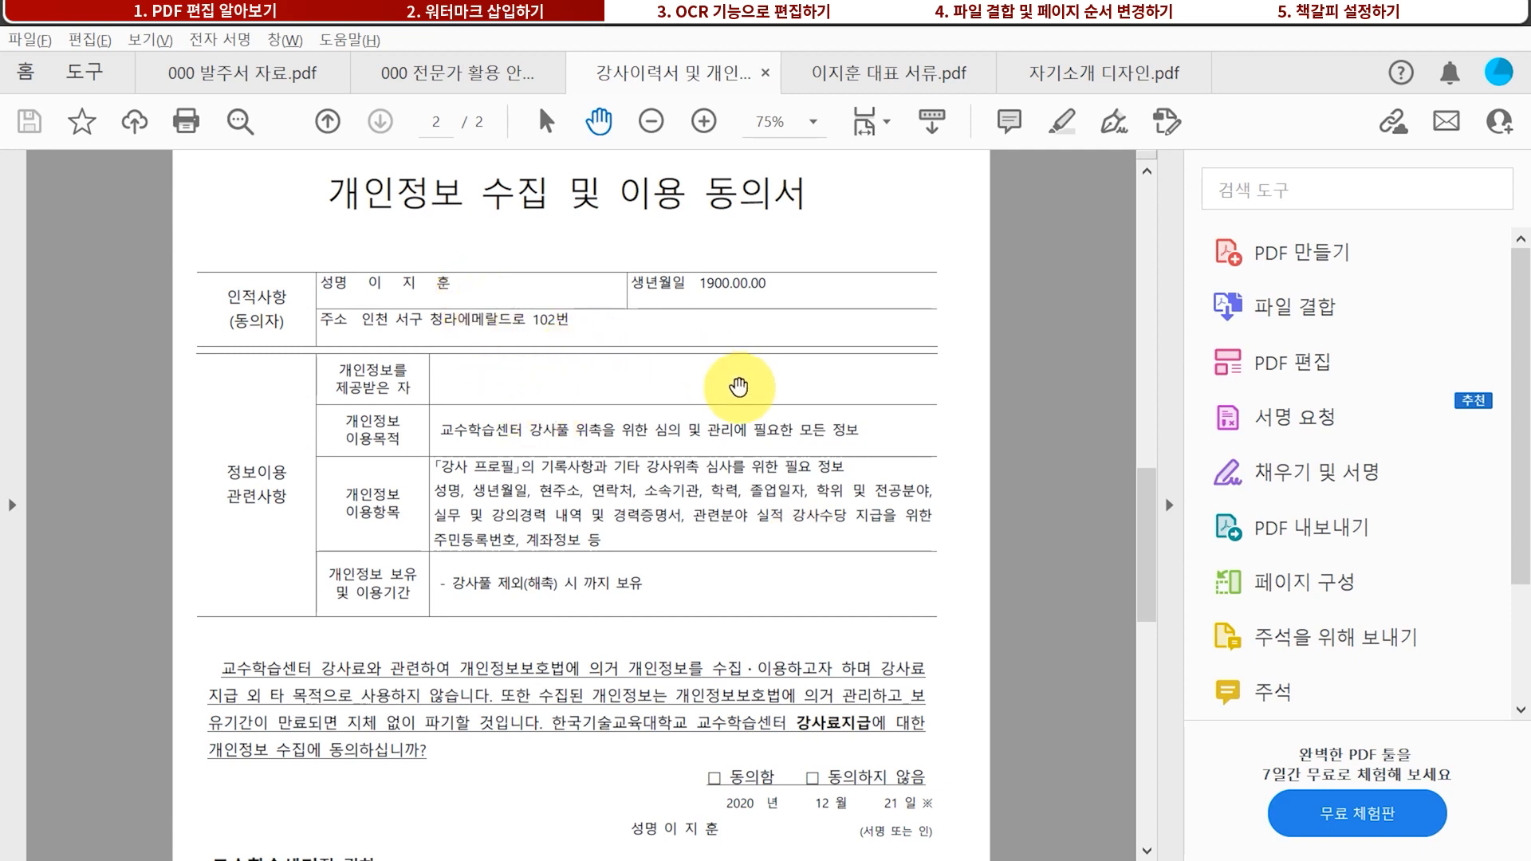
Start a new text watermark reading 보안필 on the consent form
click(1303, 369)
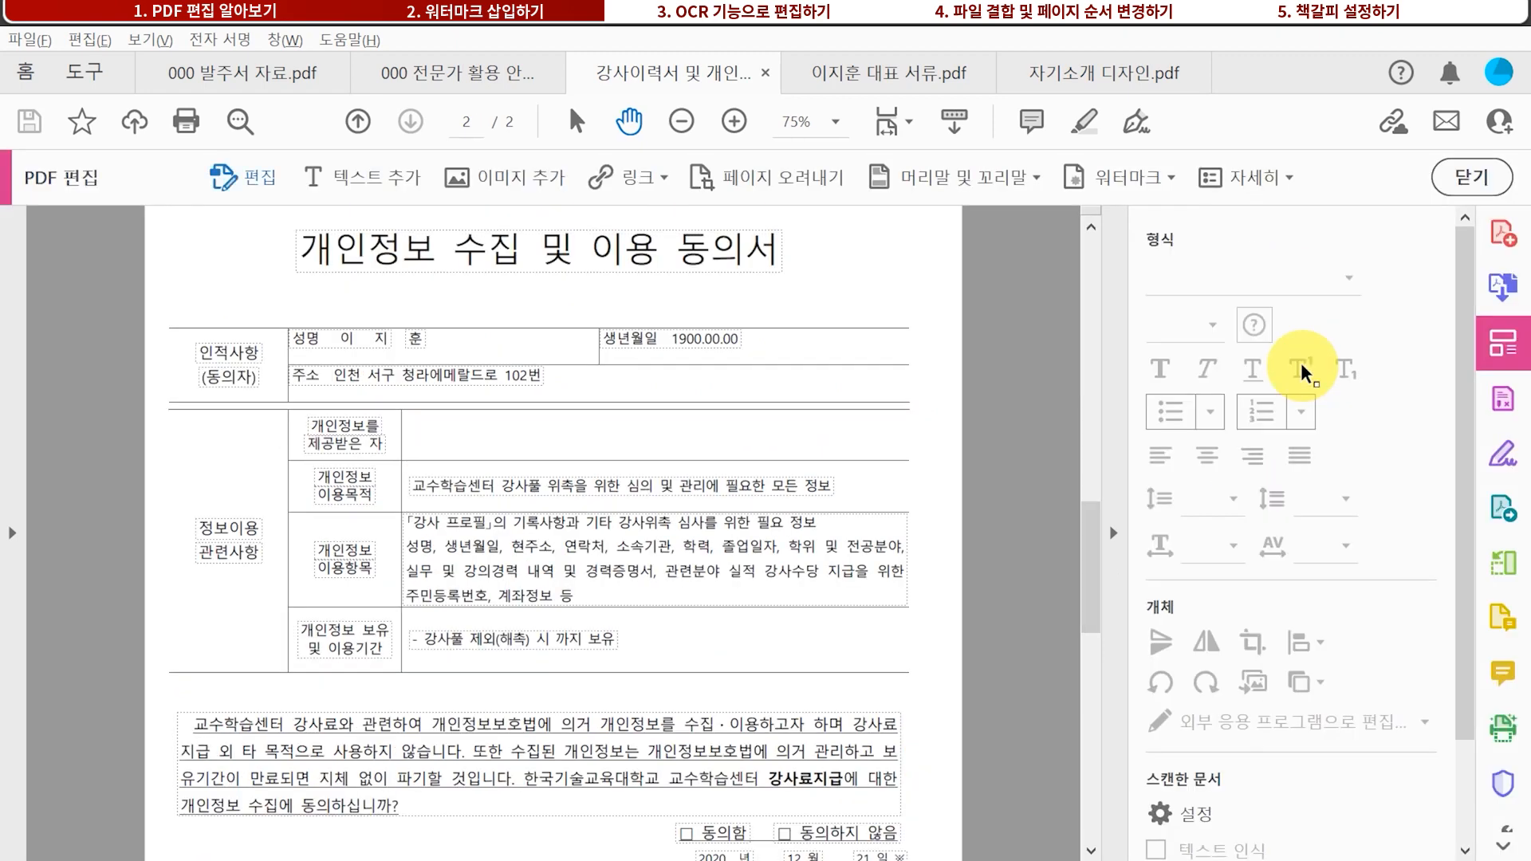
click(1132, 183)
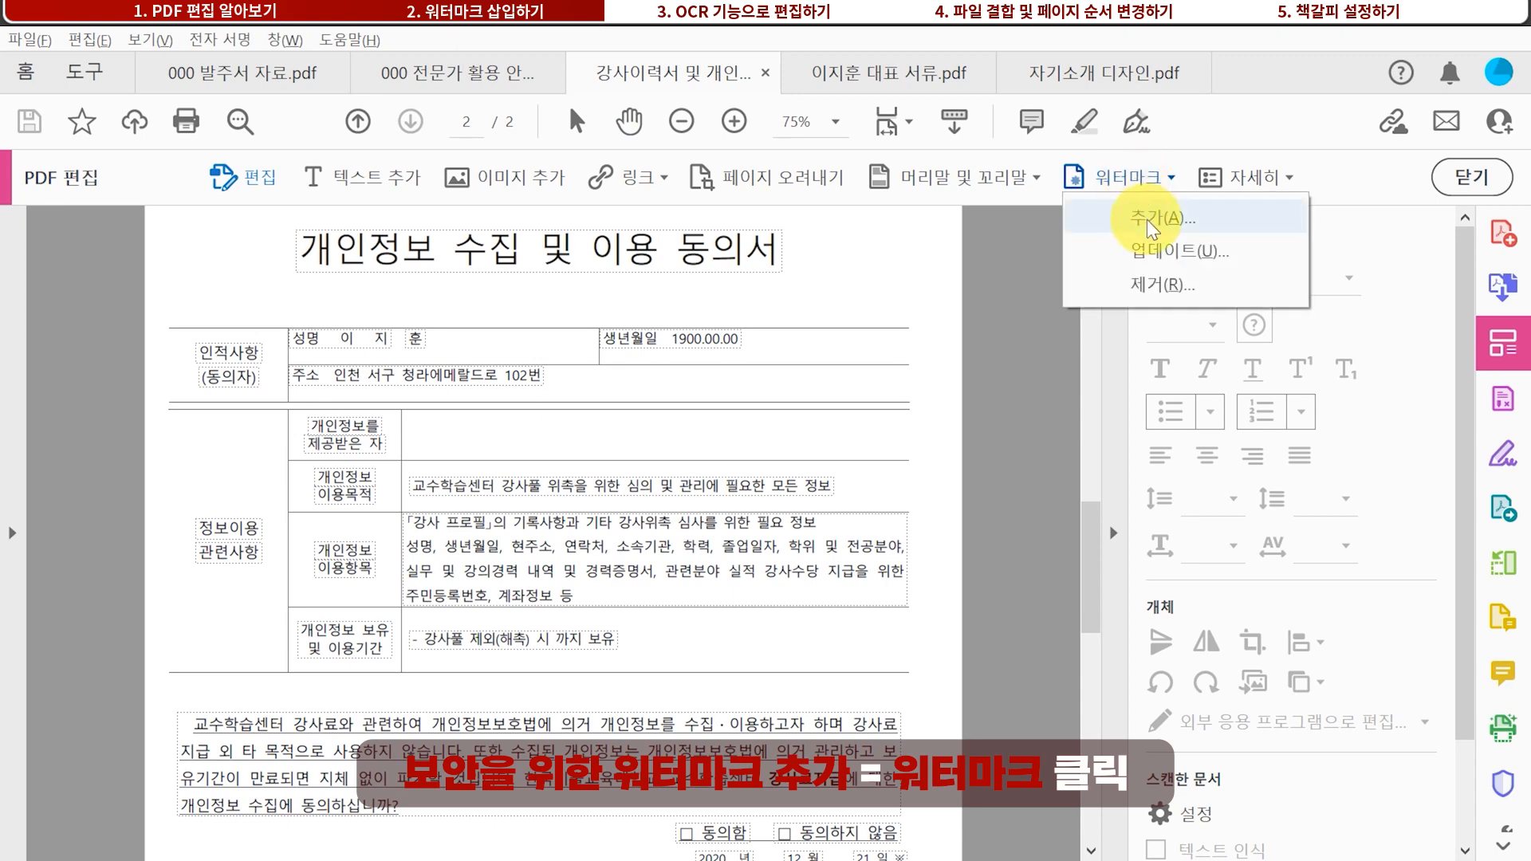
click(1147, 218)
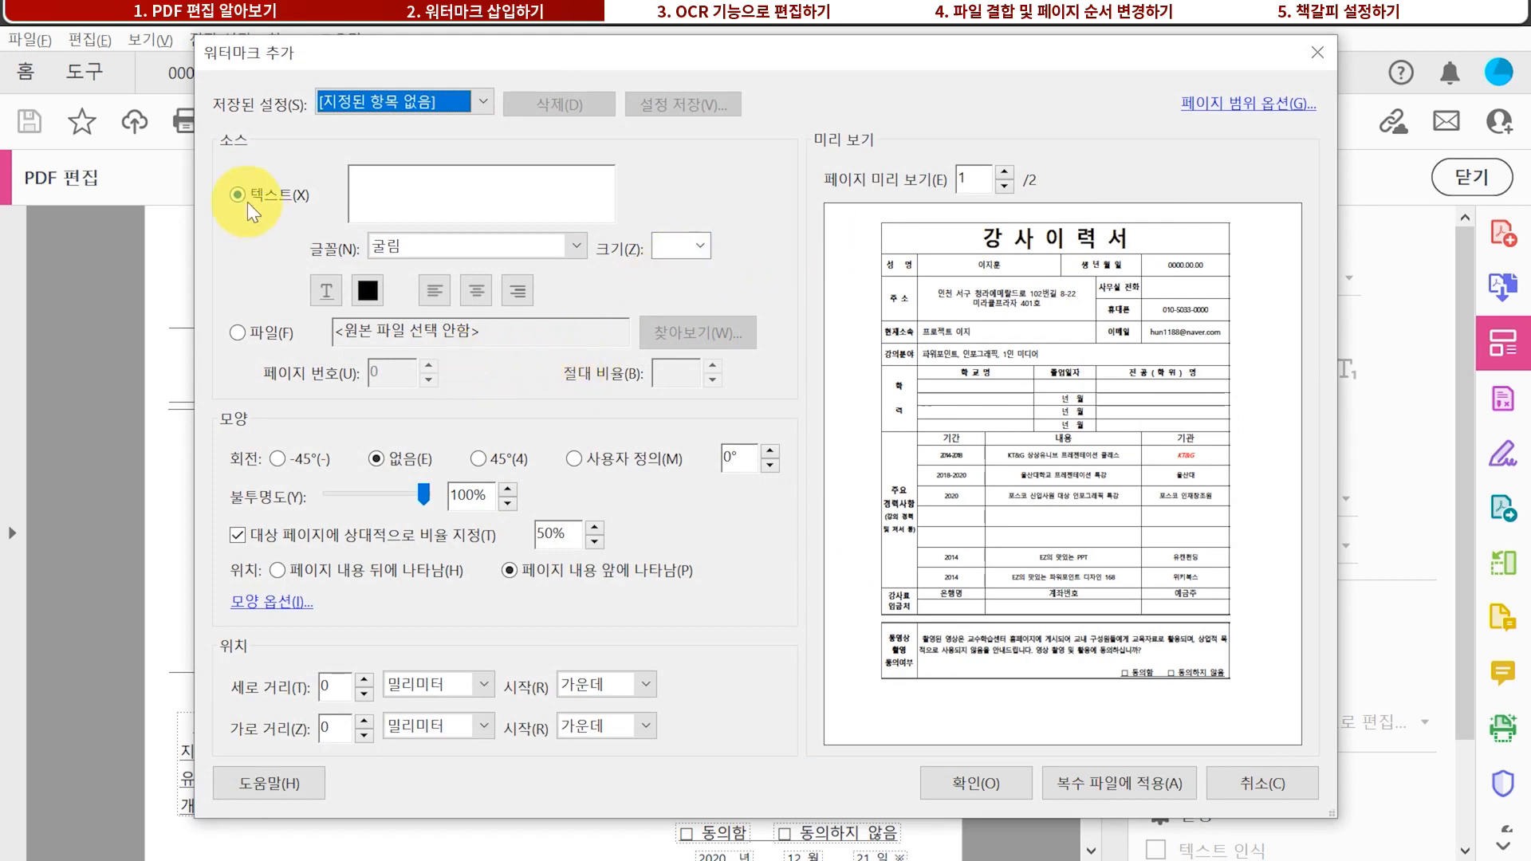
click(390, 194)
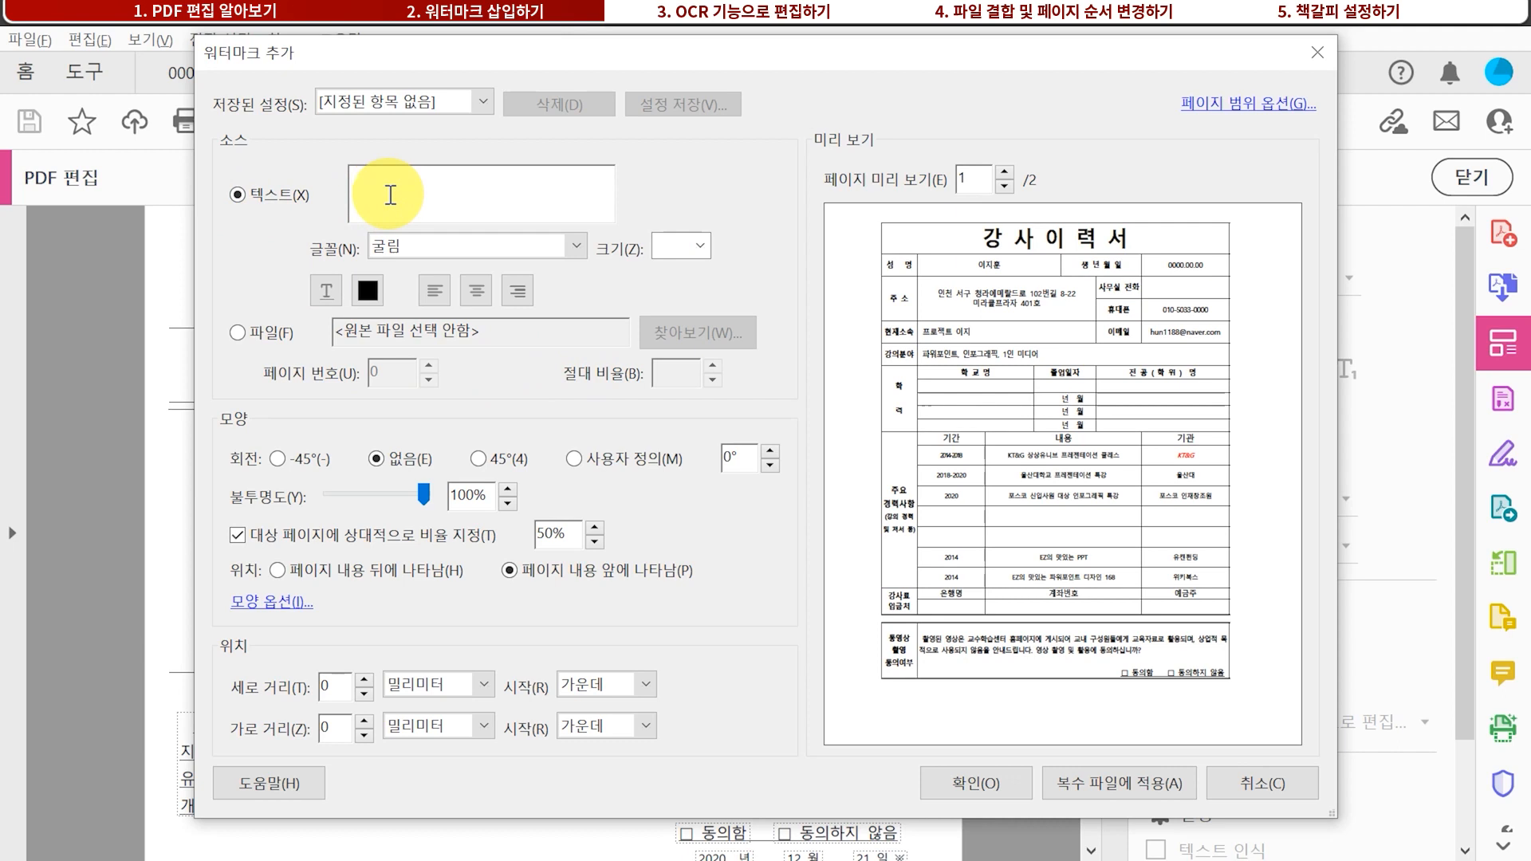
text(보안)
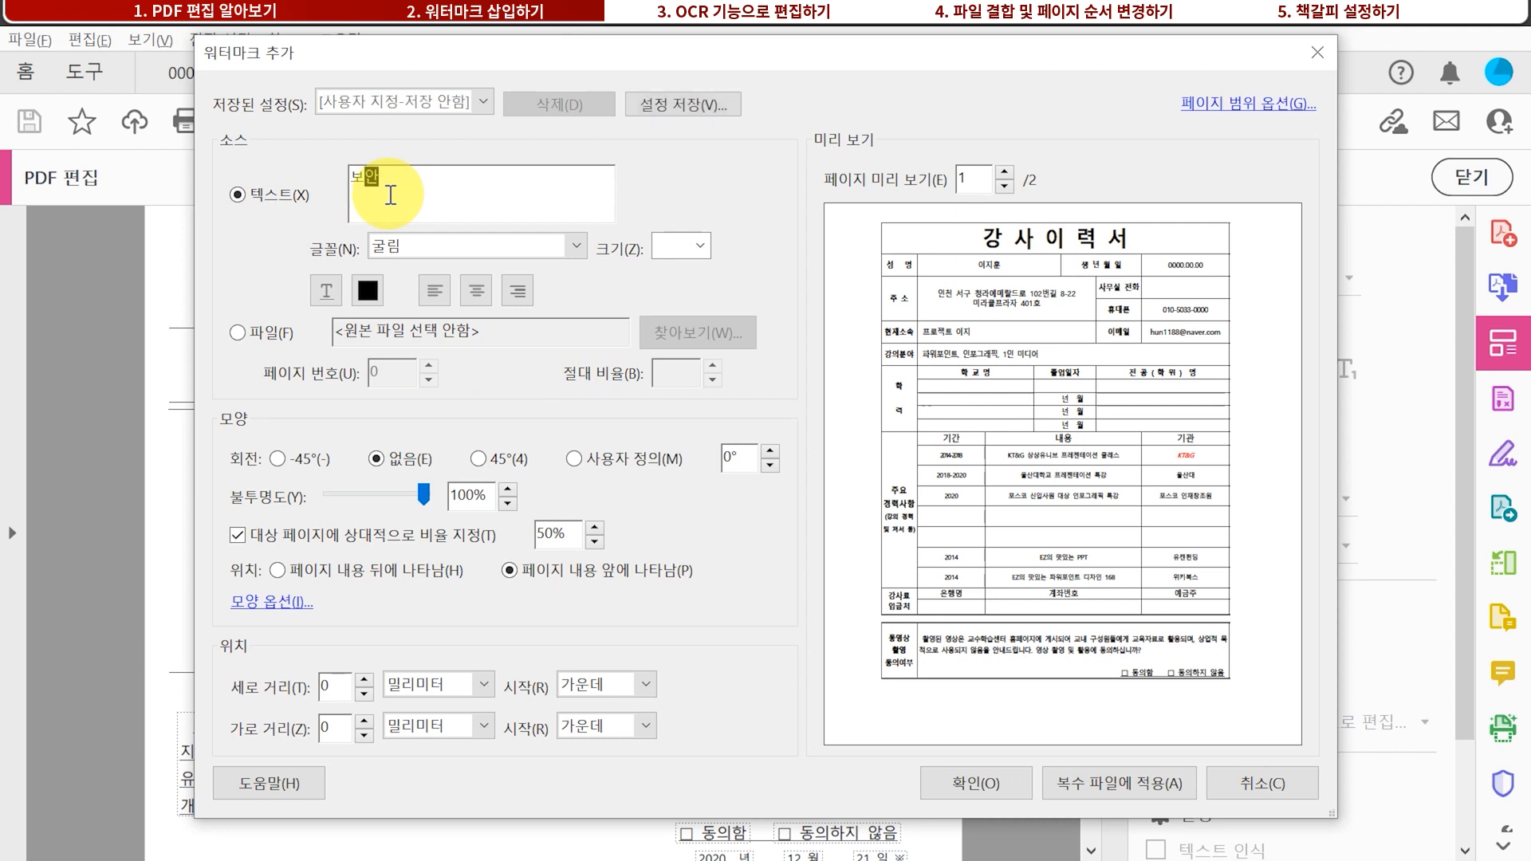
text(필)
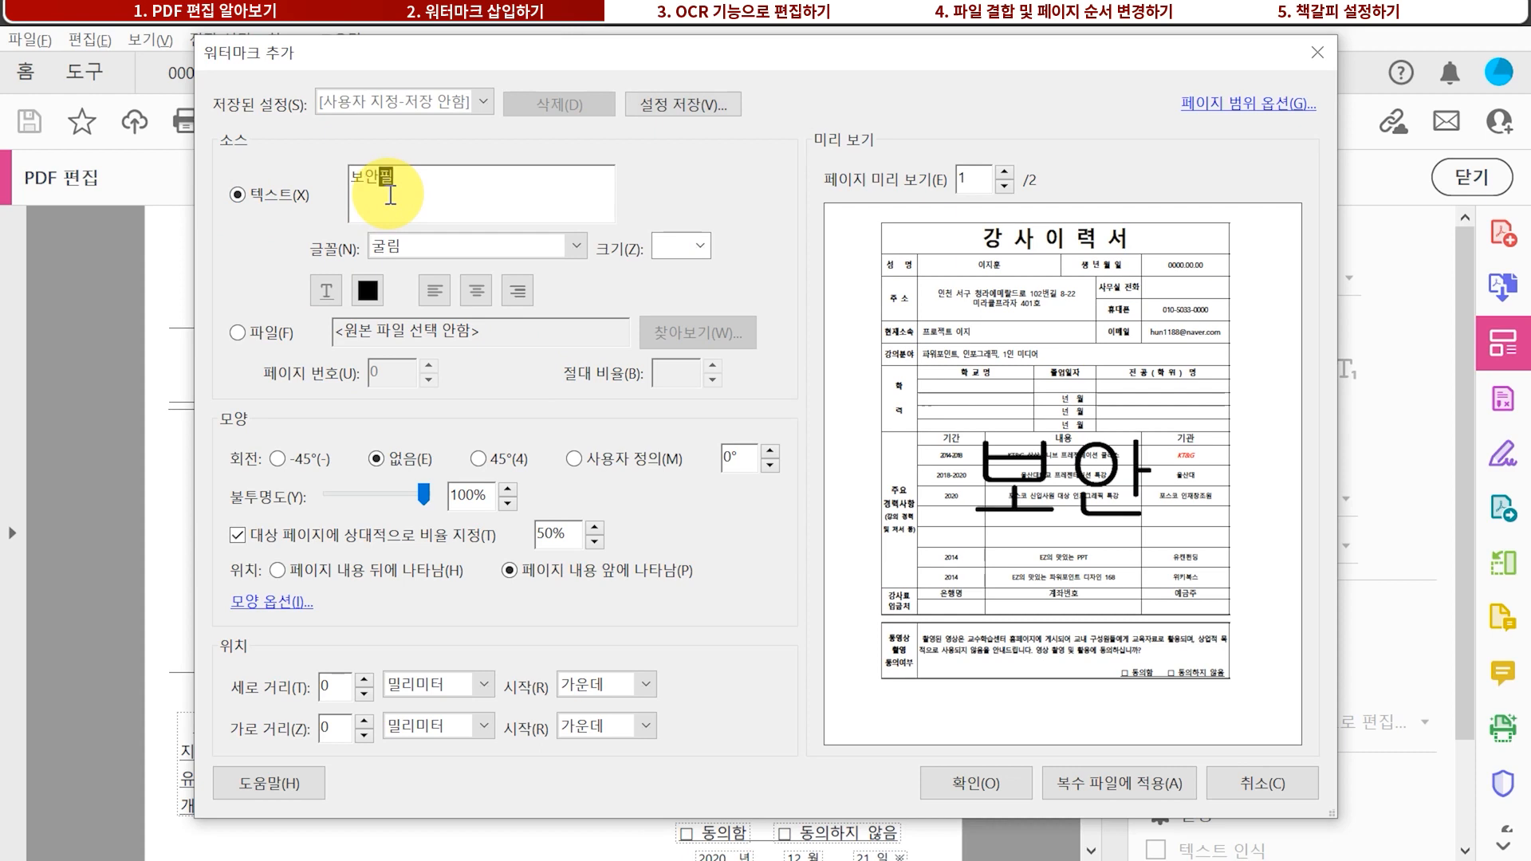
Make the 보안필 watermark red, rotated 45°, and placed behind the page content
click(367, 290)
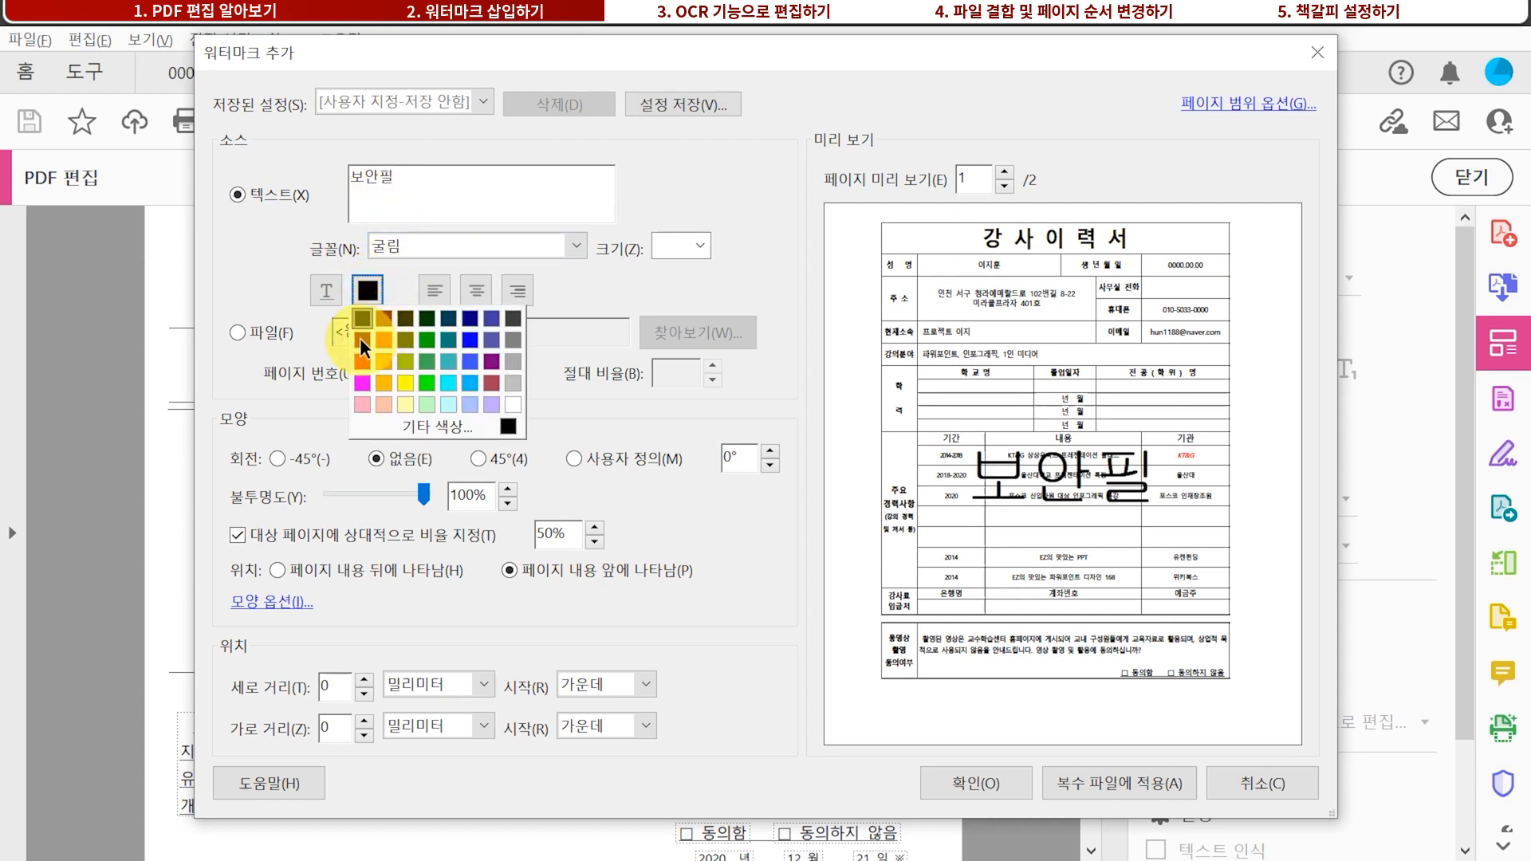
click(361, 361)
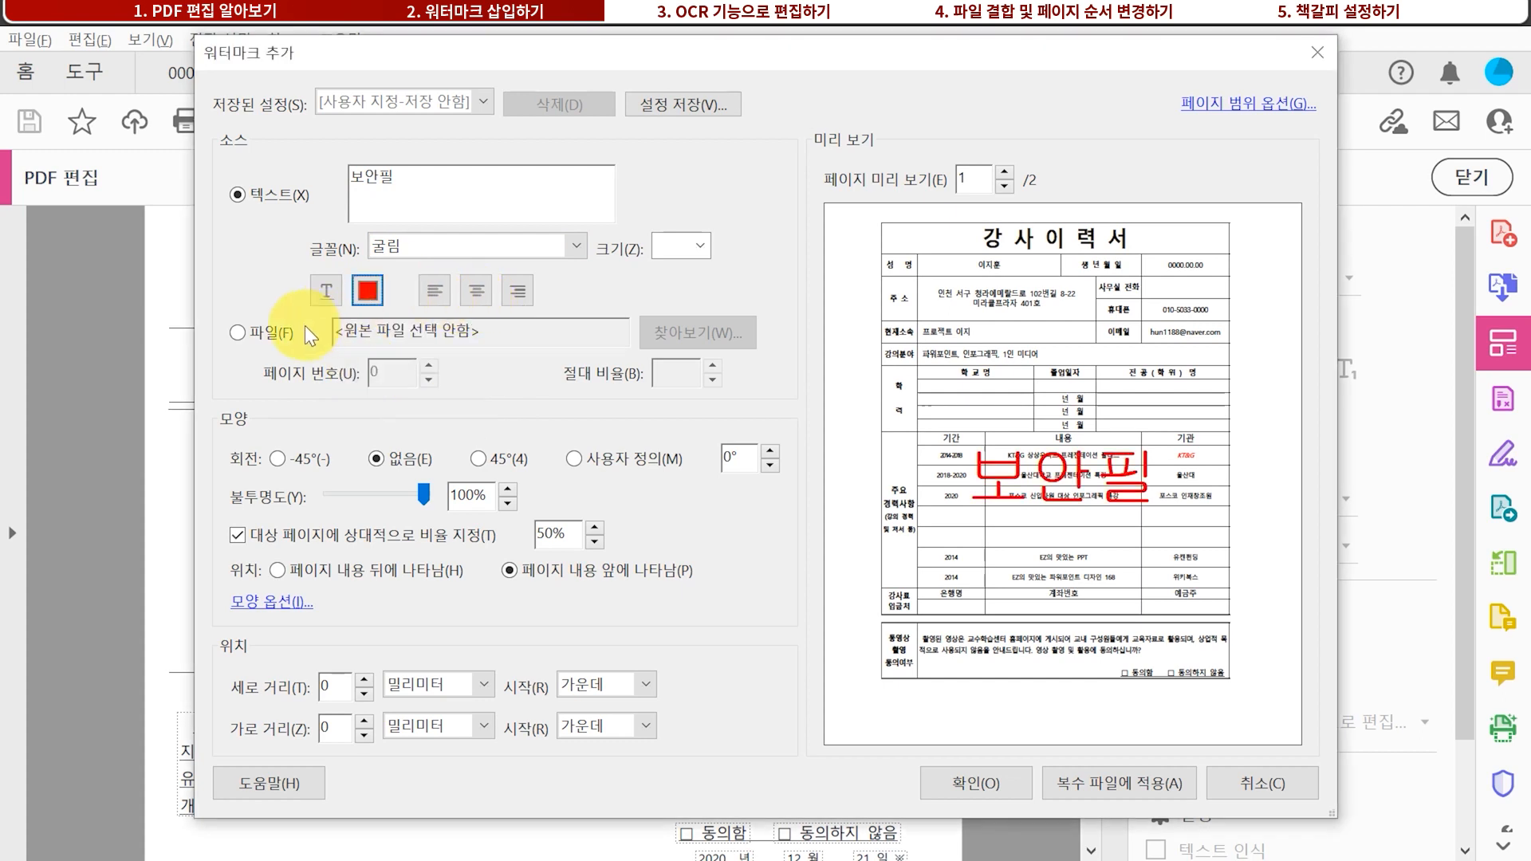
click(237, 333)
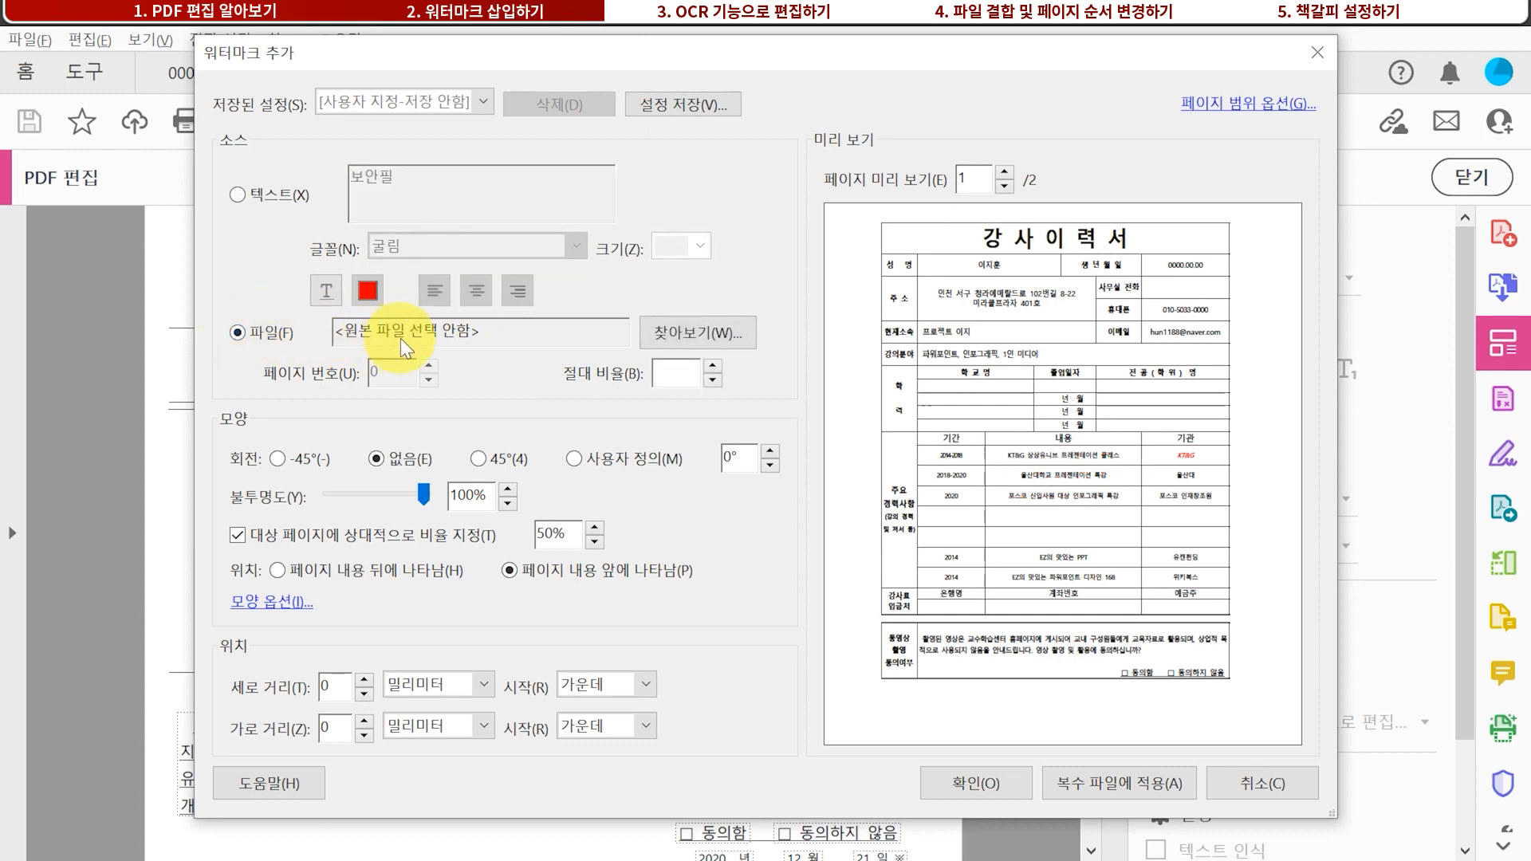
click(266, 197)
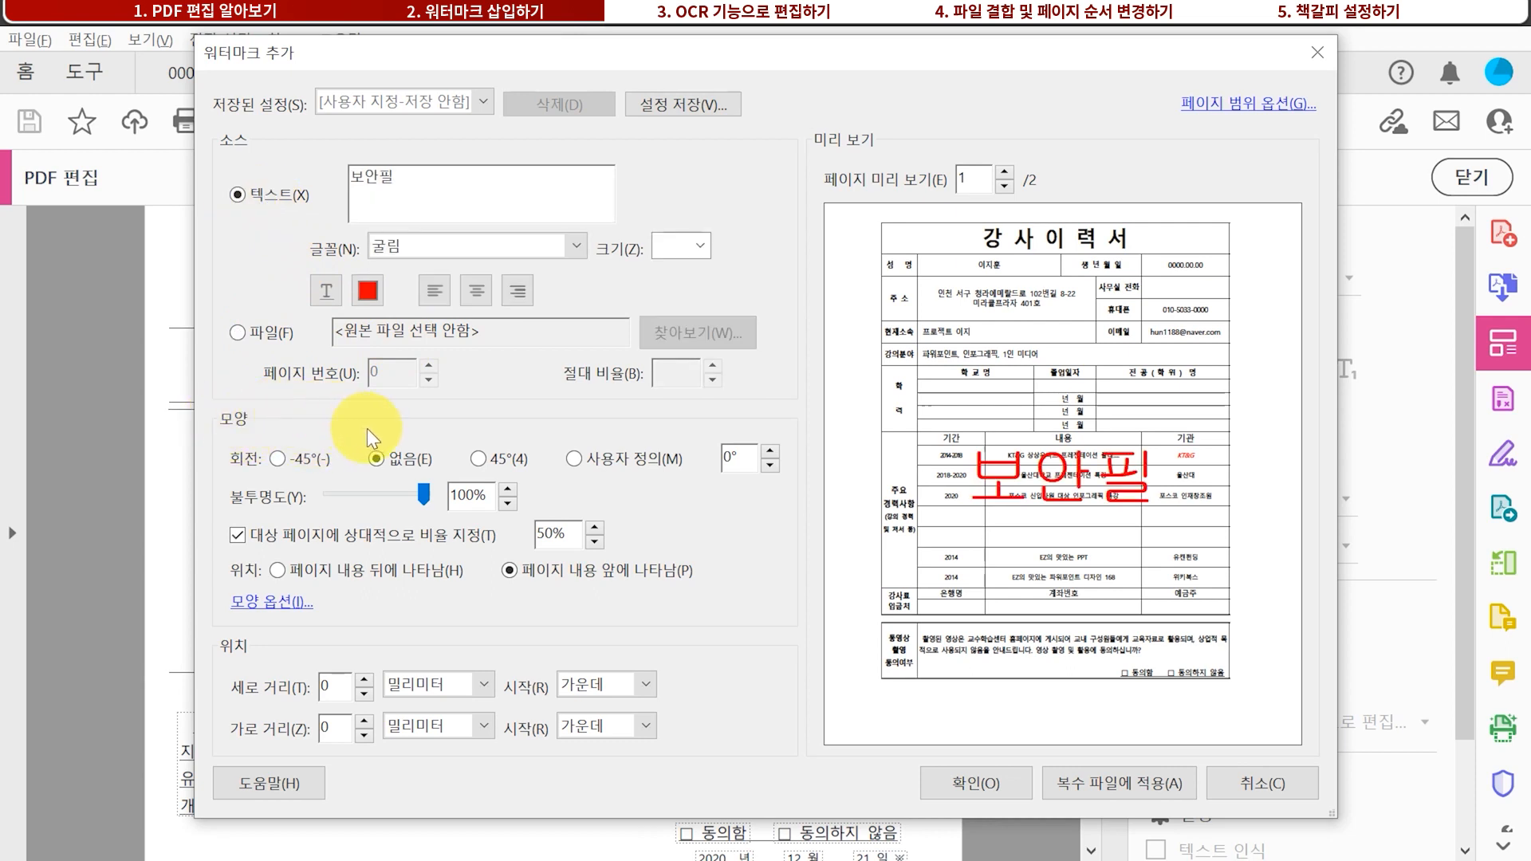
click(478, 459)
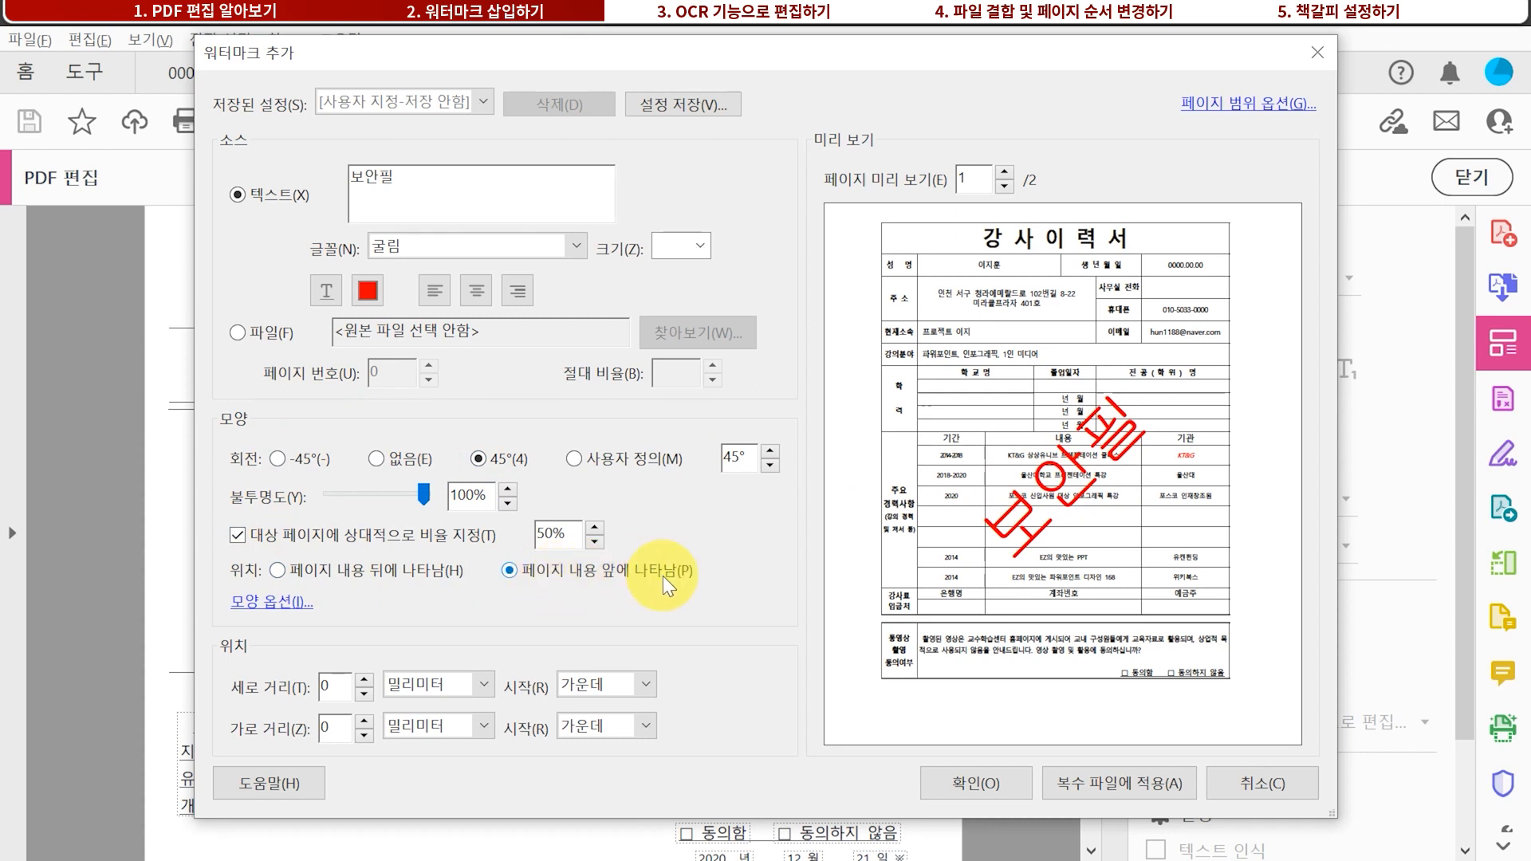
click(352, 569)
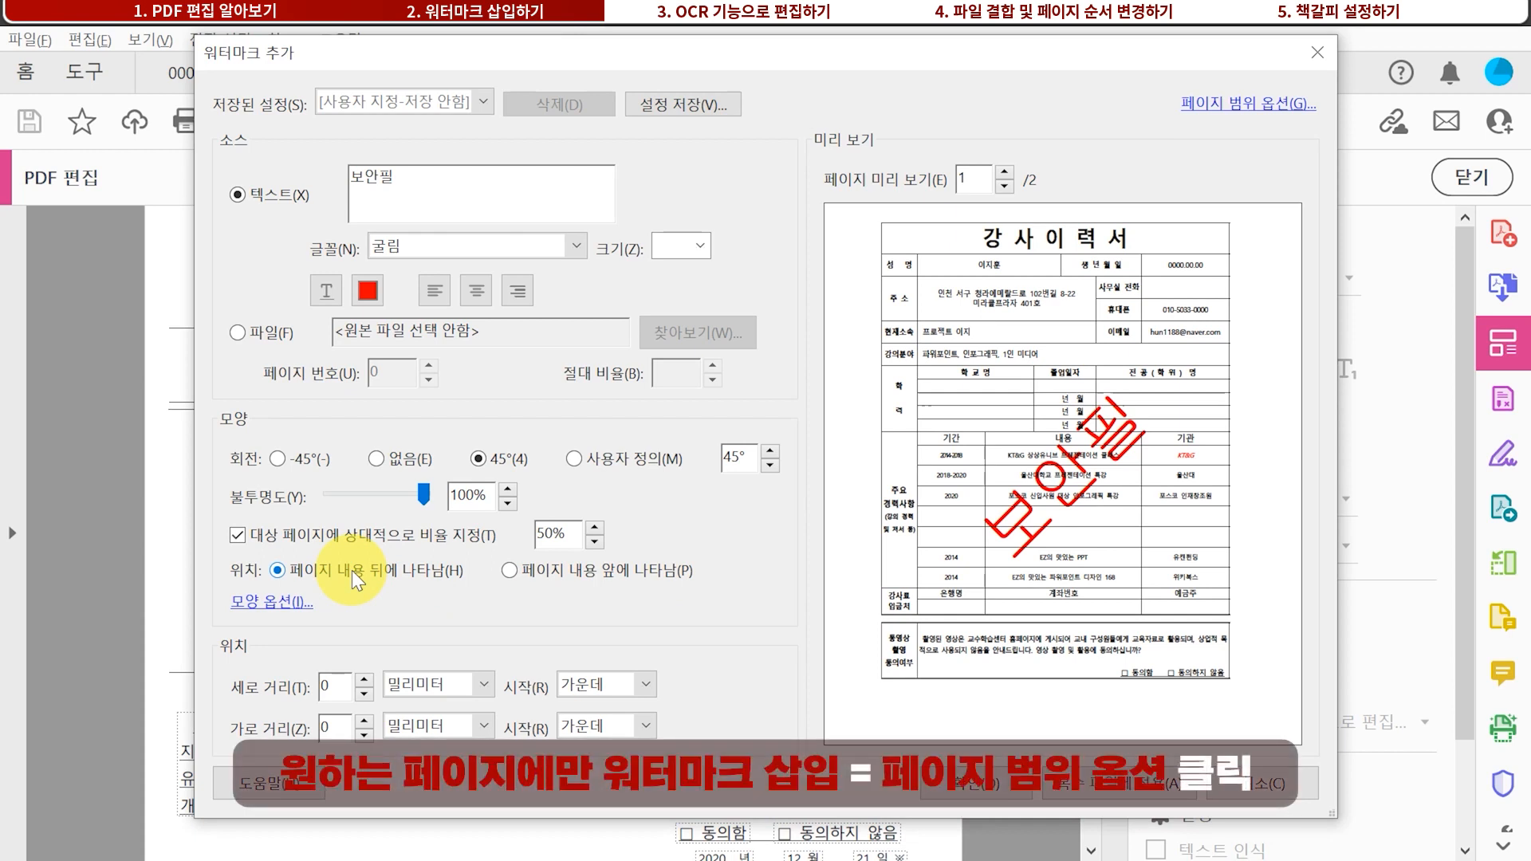
Limit the 보안필 watermark to pages 2 to 2 and apply it
click(1231, 104)
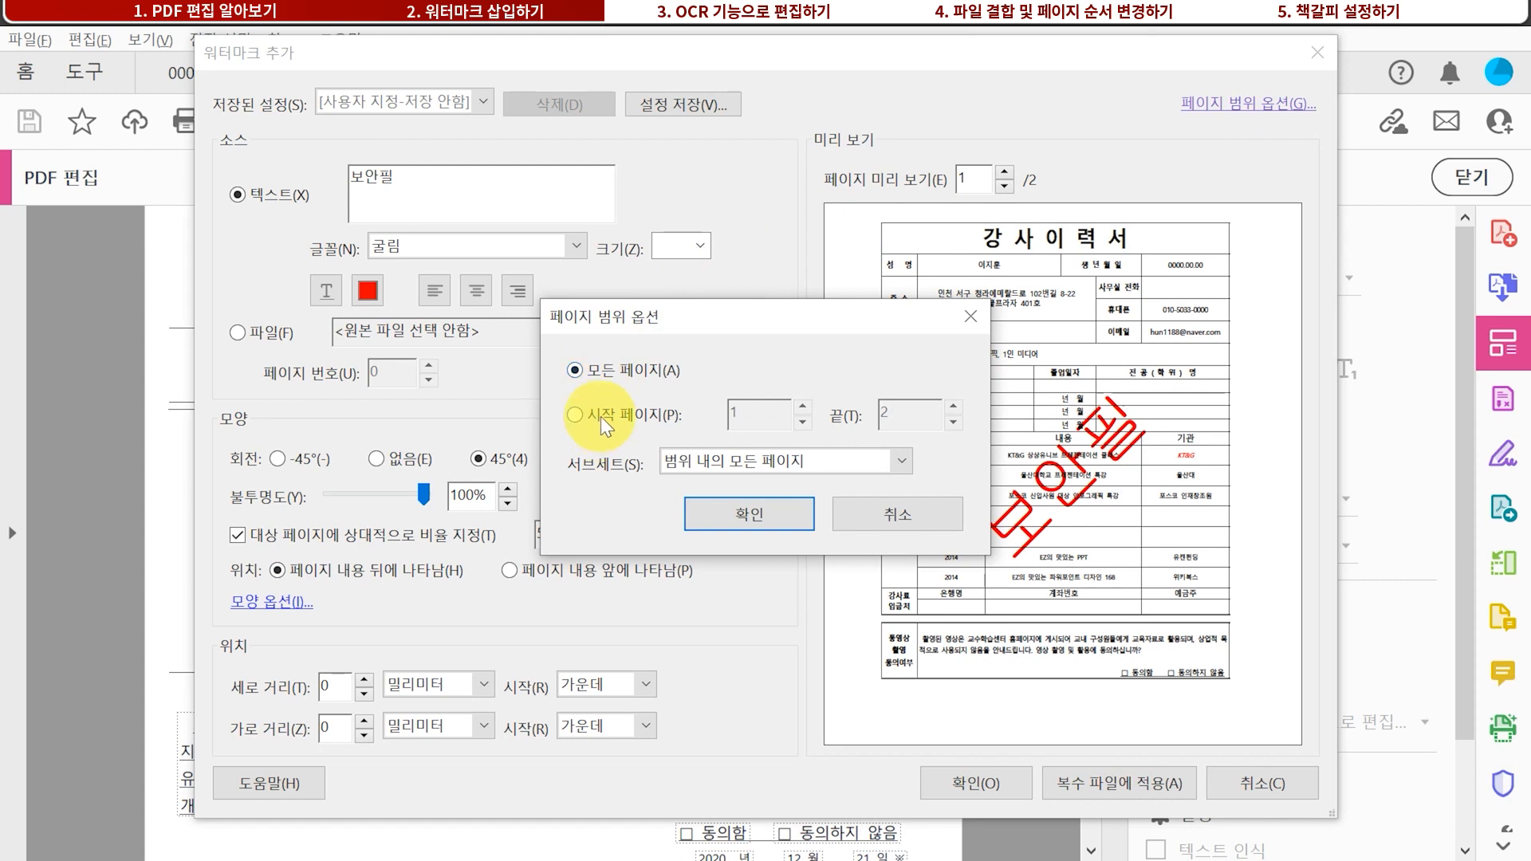
click(574, 414)
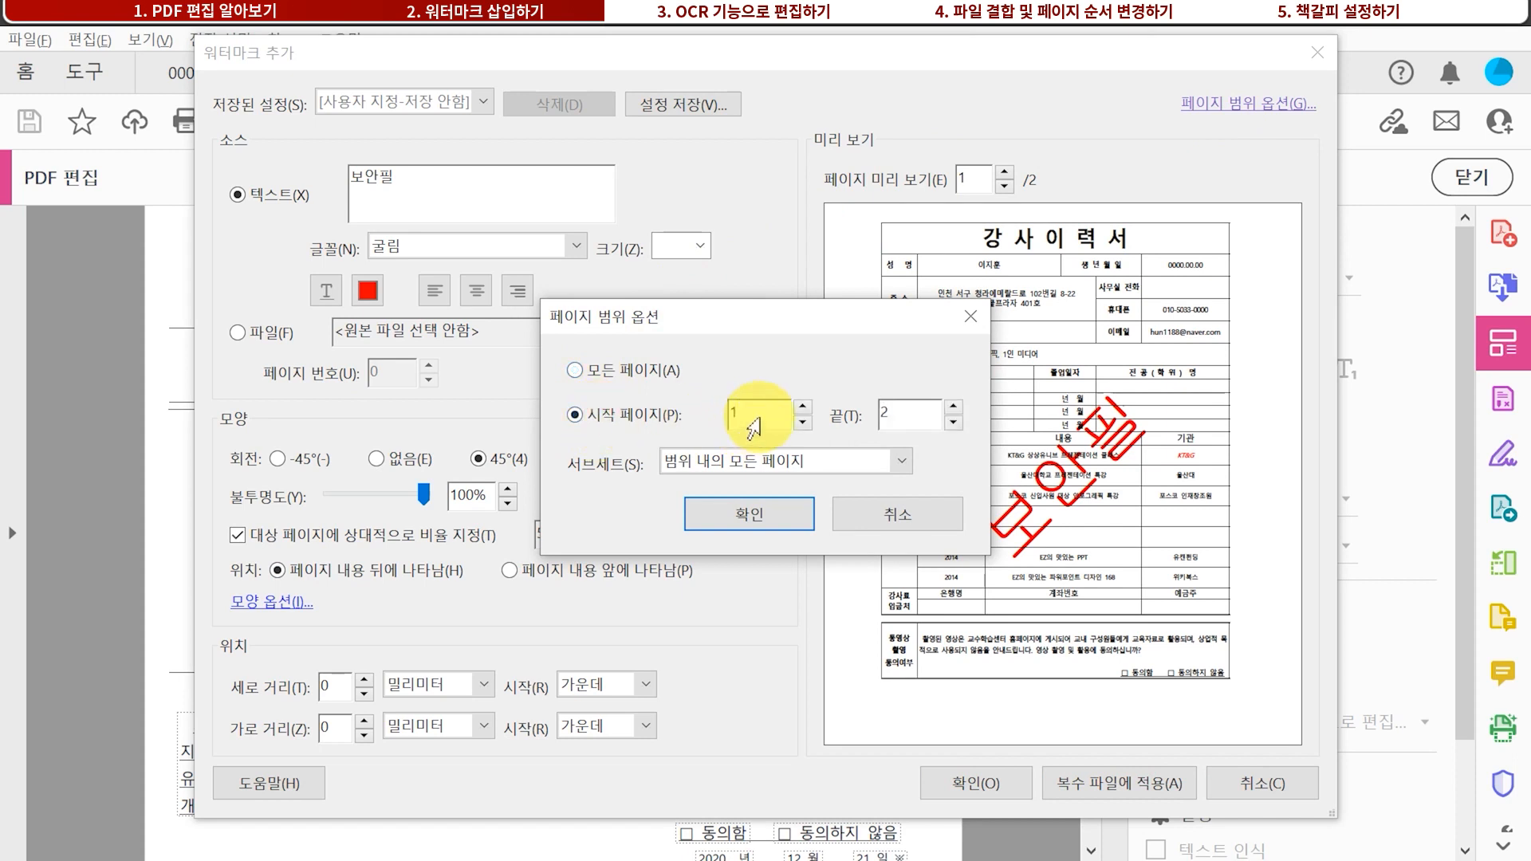
drag(775, 409, 687, 411)
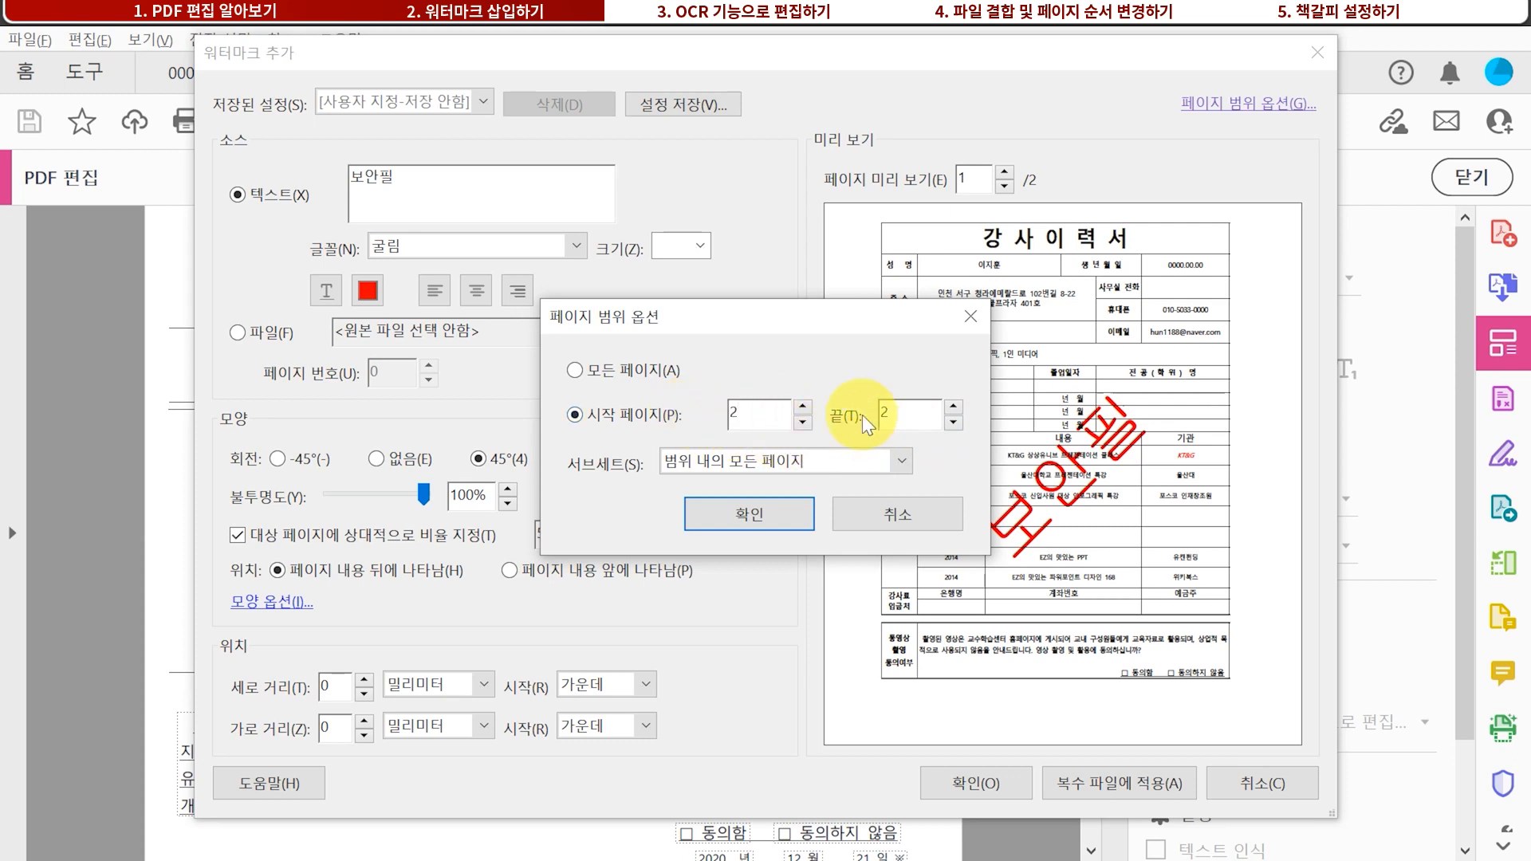
click(778, 514)
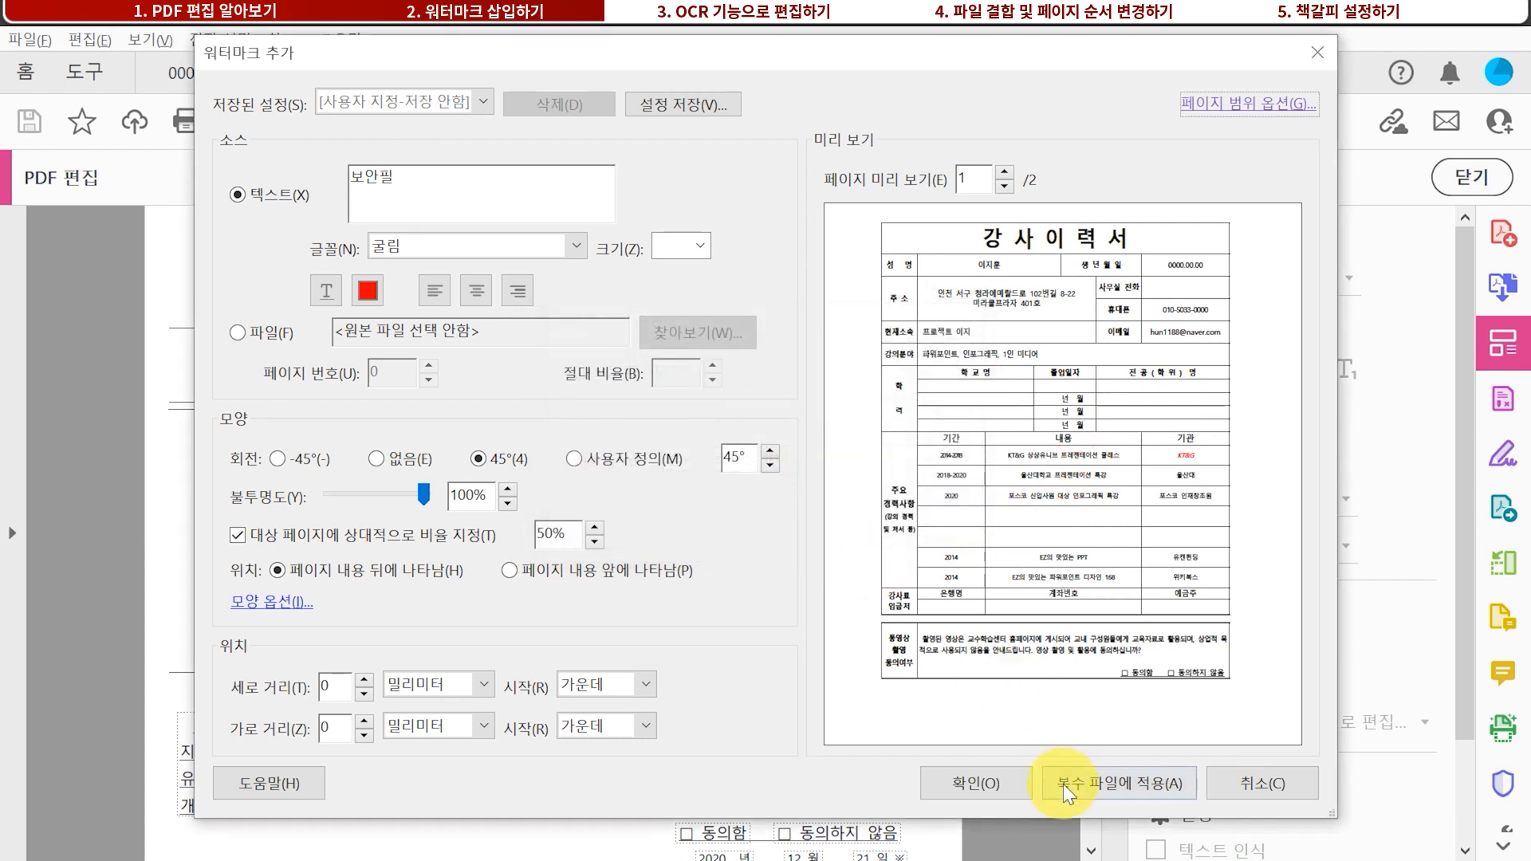
click(967, 779)
drag(1088, 572, 1080, 619)
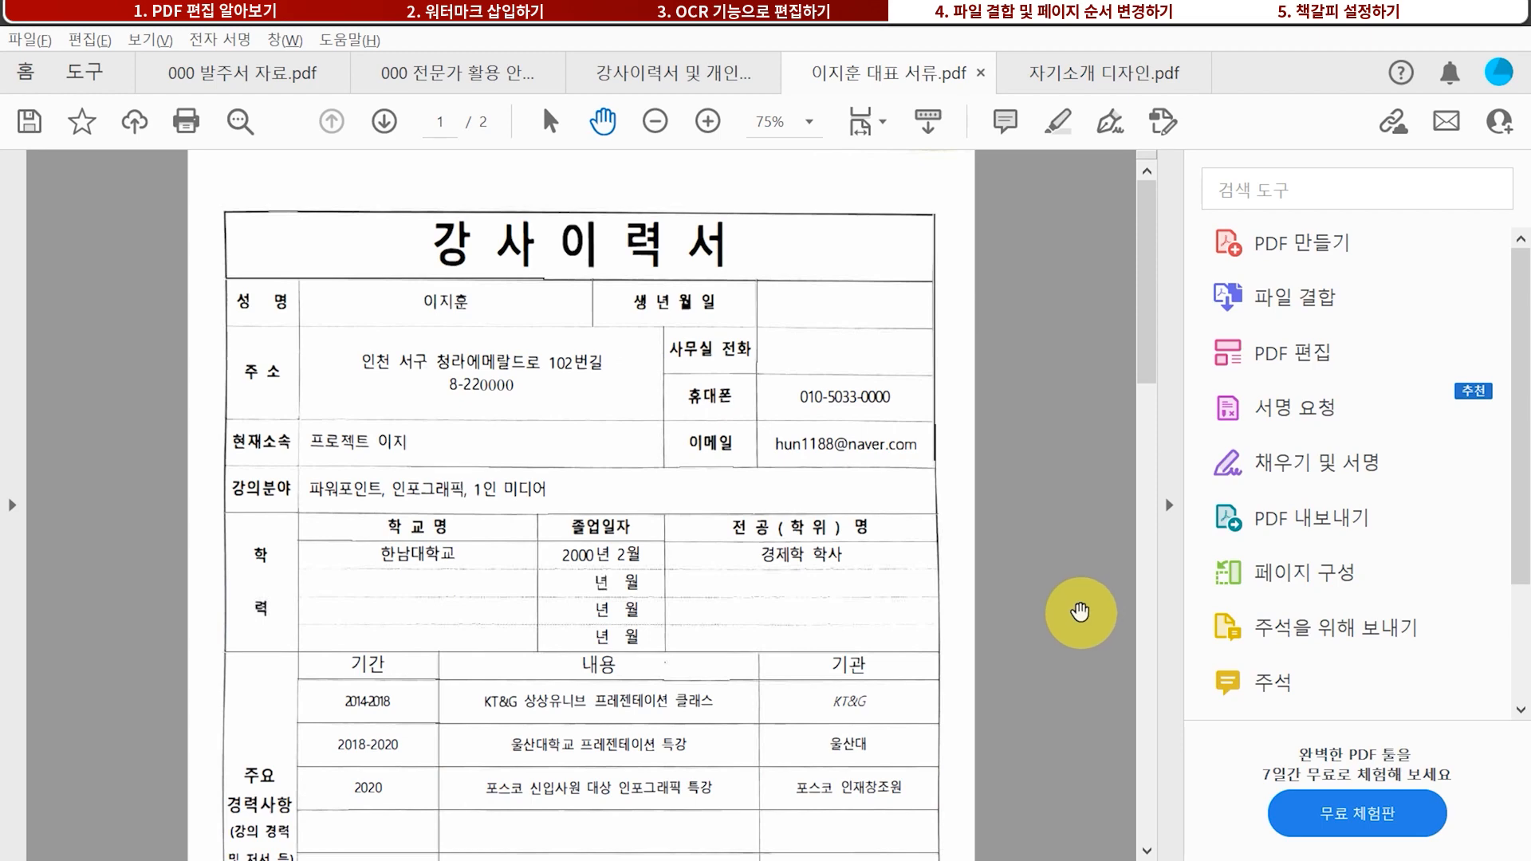
Run Recognize Text on all pages of the scanned résumé
scroll(1355, 455, down, 1)
scroll(1355, 451, down, 2)
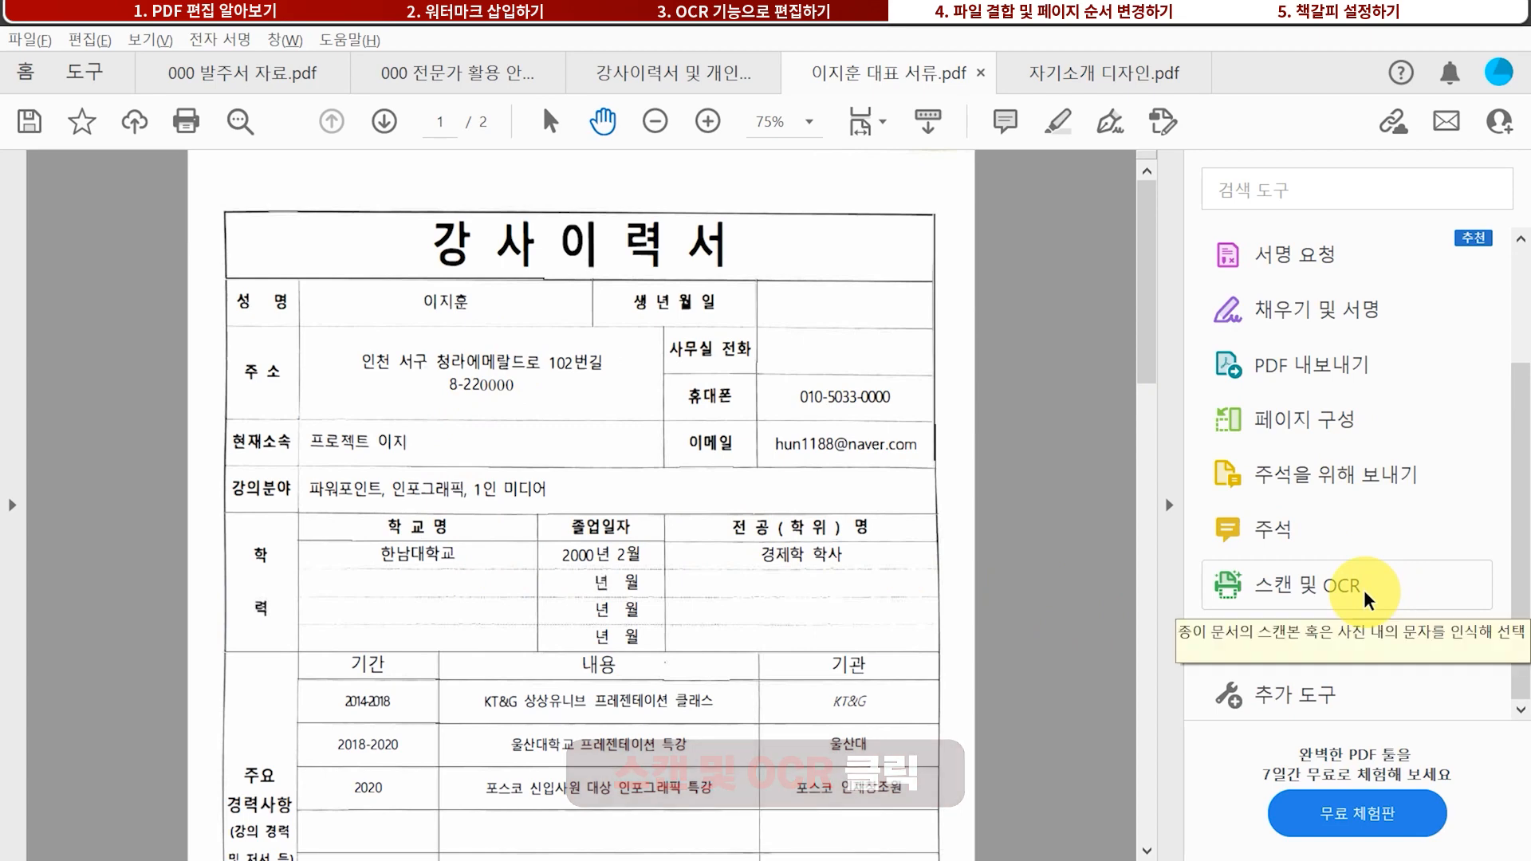
click(1363, 590)
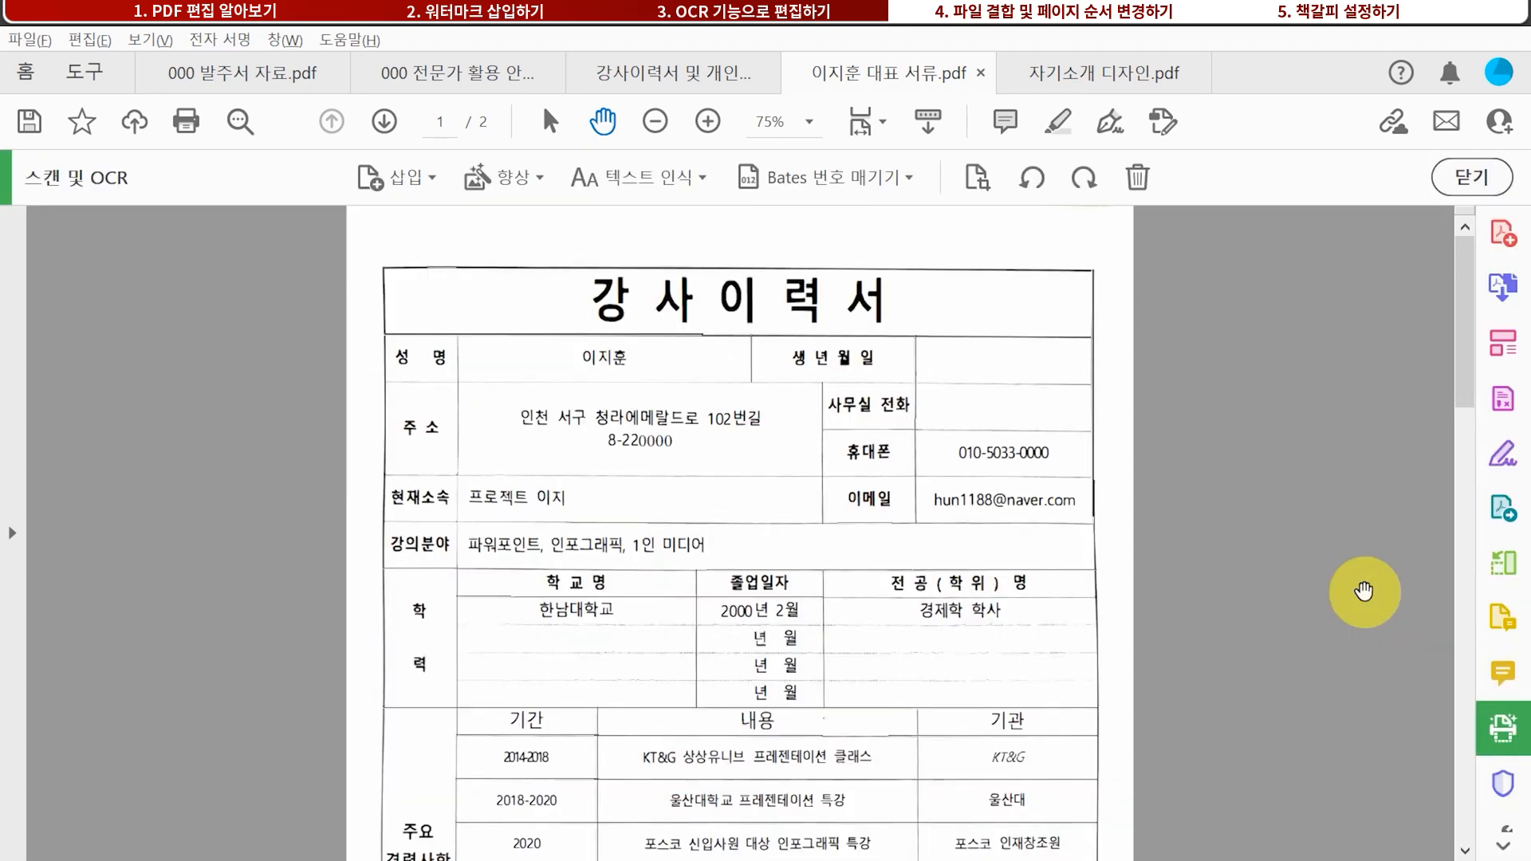
click(645, 183)
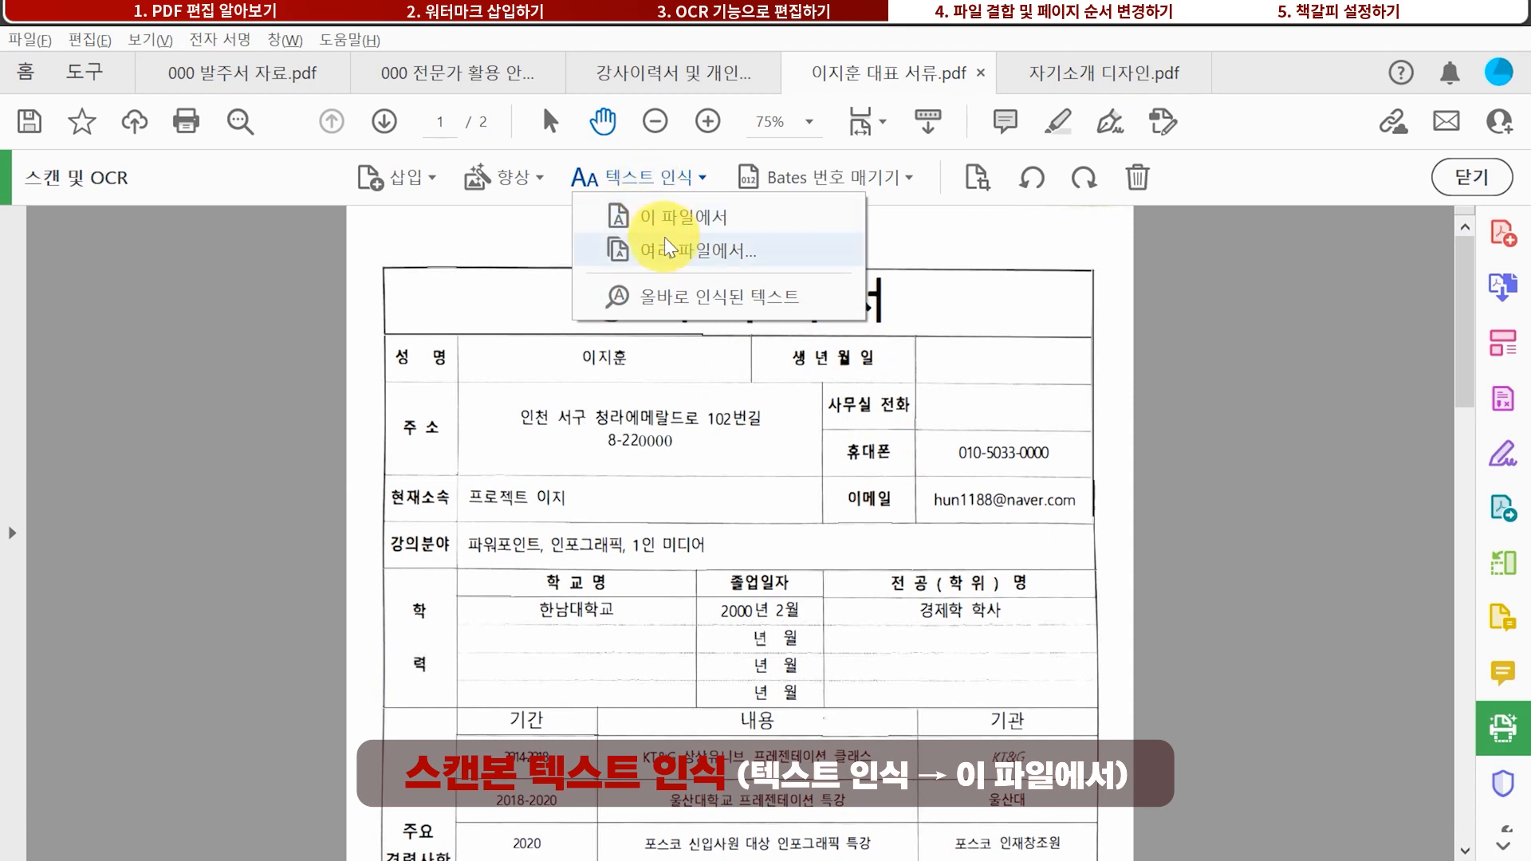
click(665, 217)
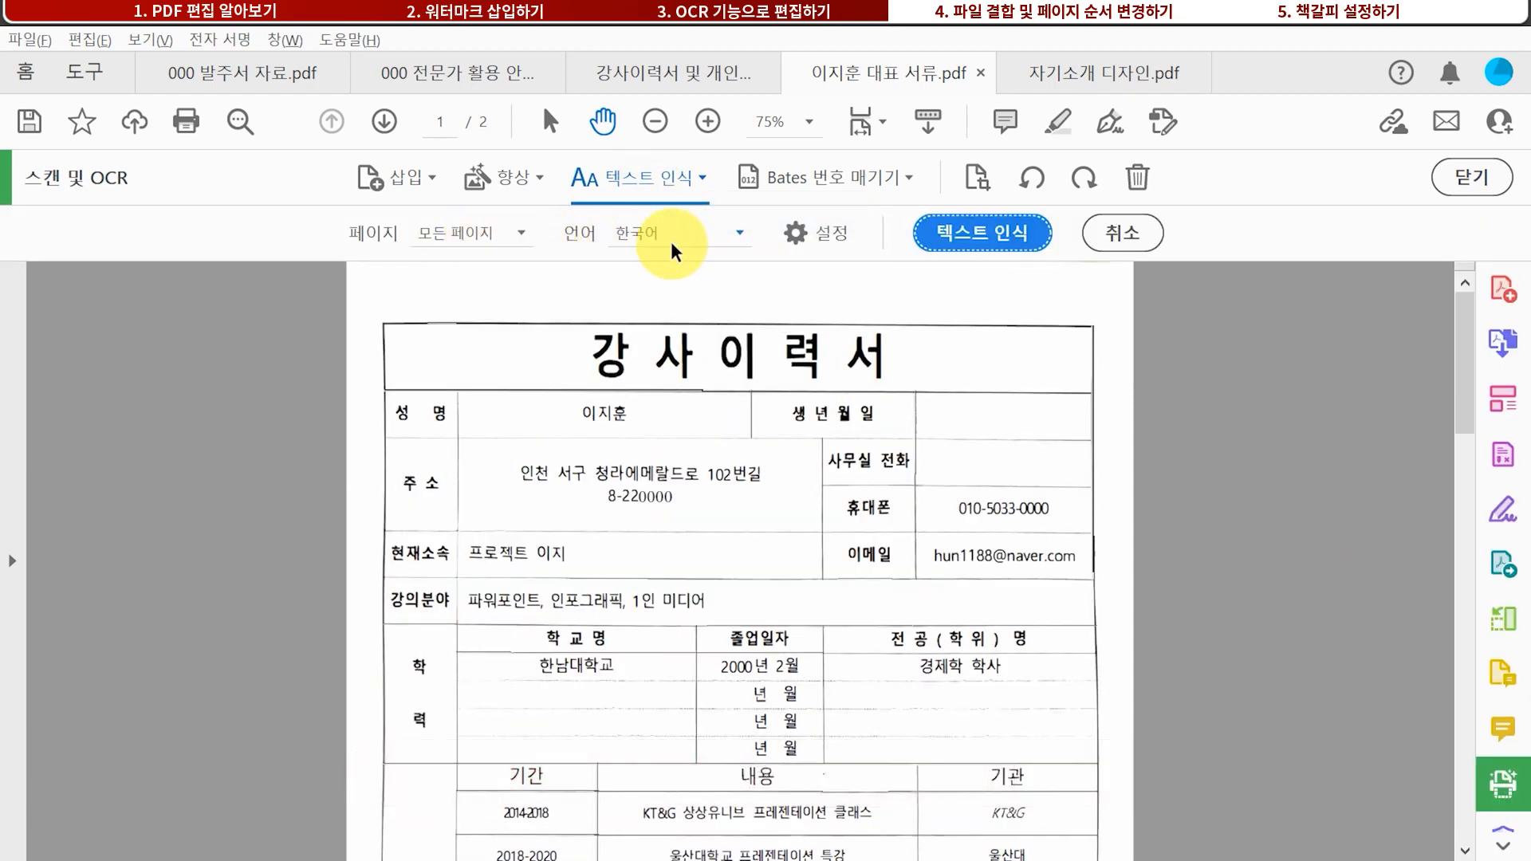
click(1002, 235)
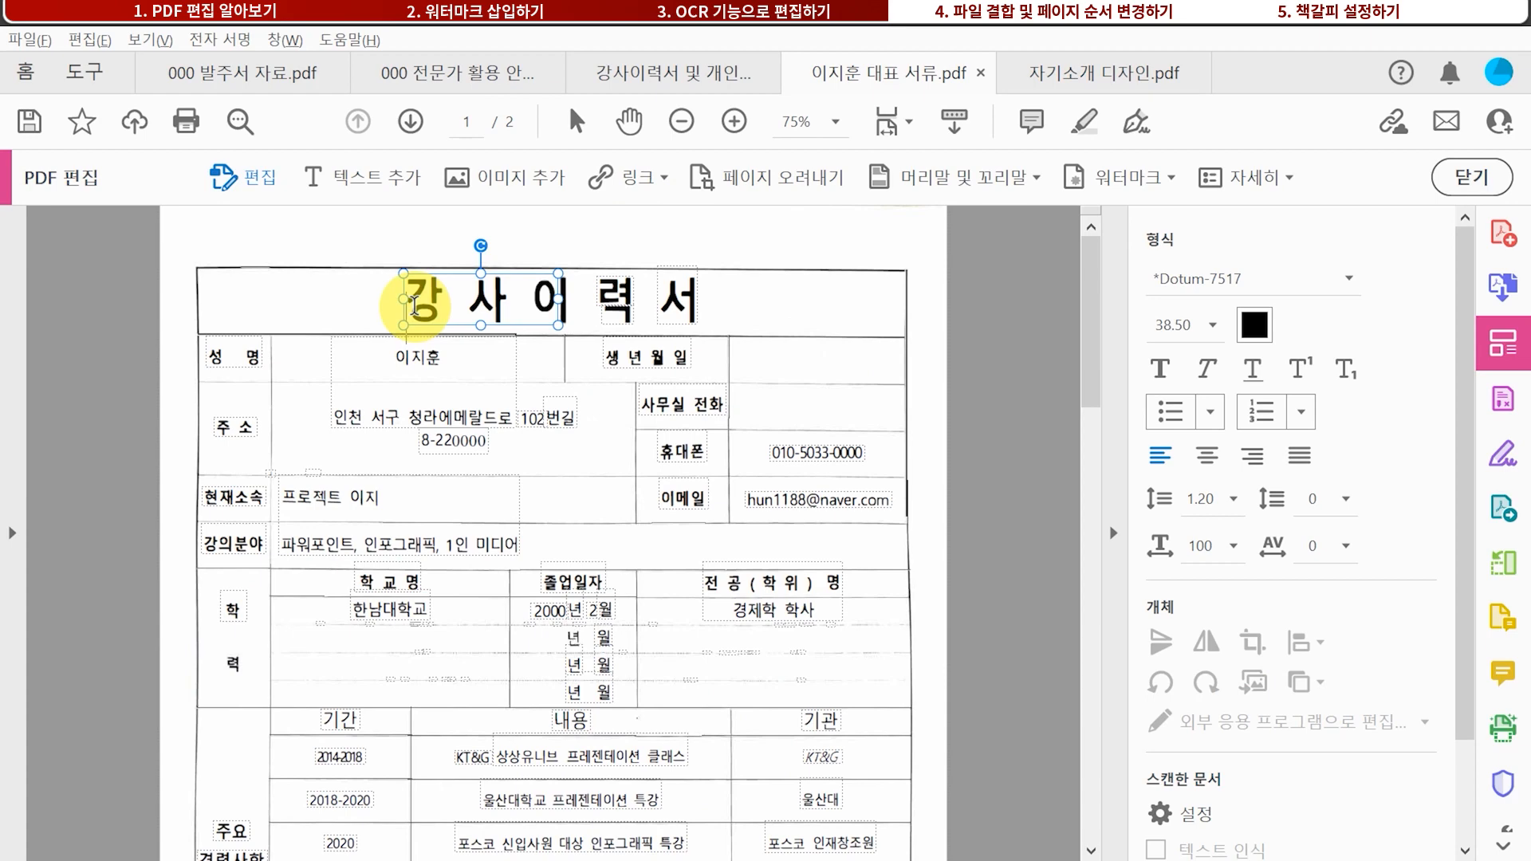
Replace the mobile number digits after 010- with 000-0000
drag(415, 304, 550, 300)
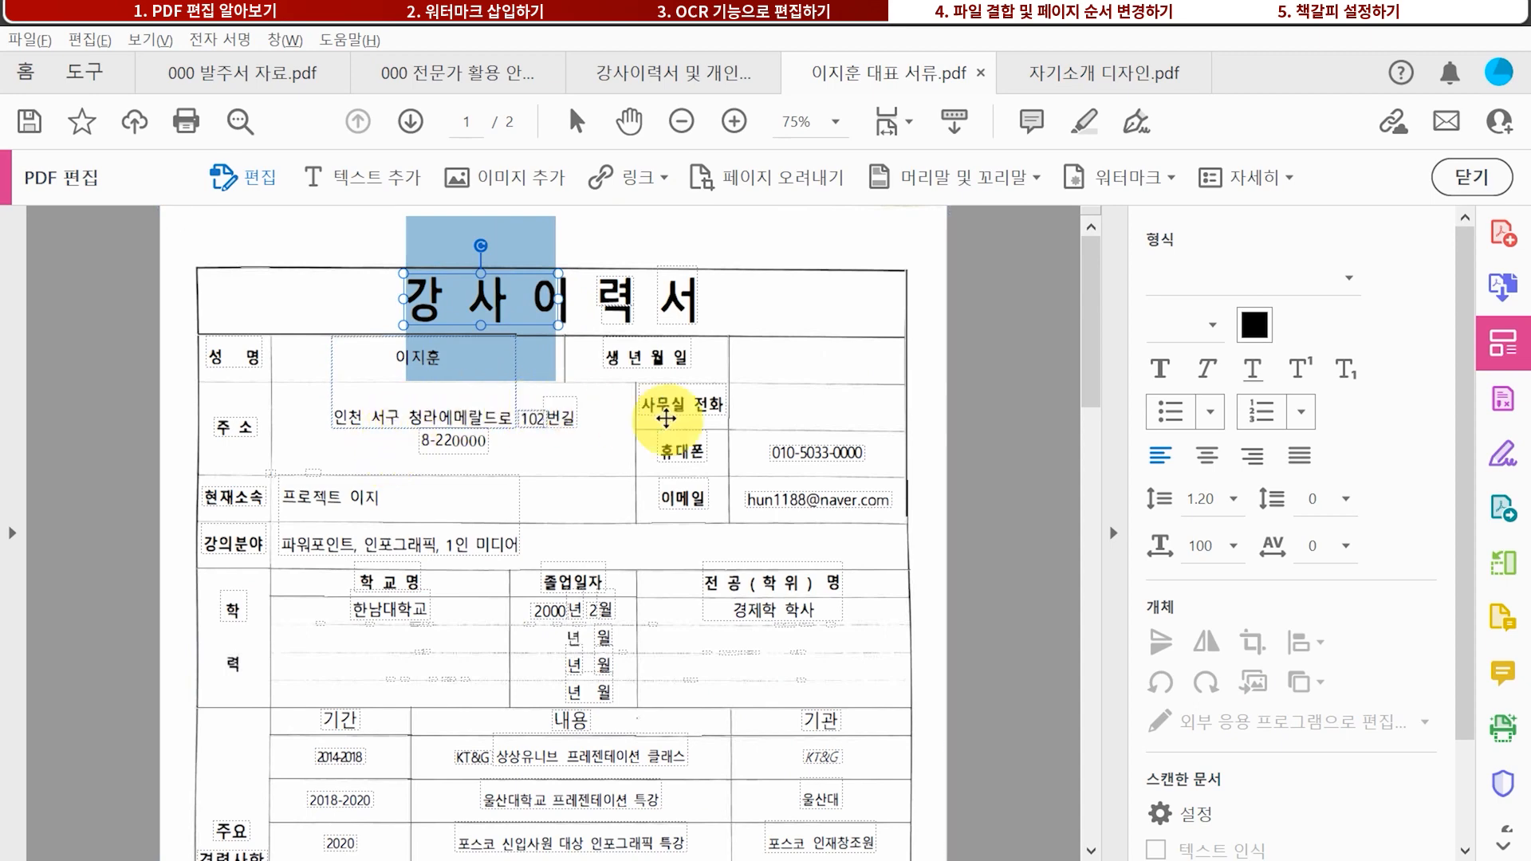
click(790, 450)
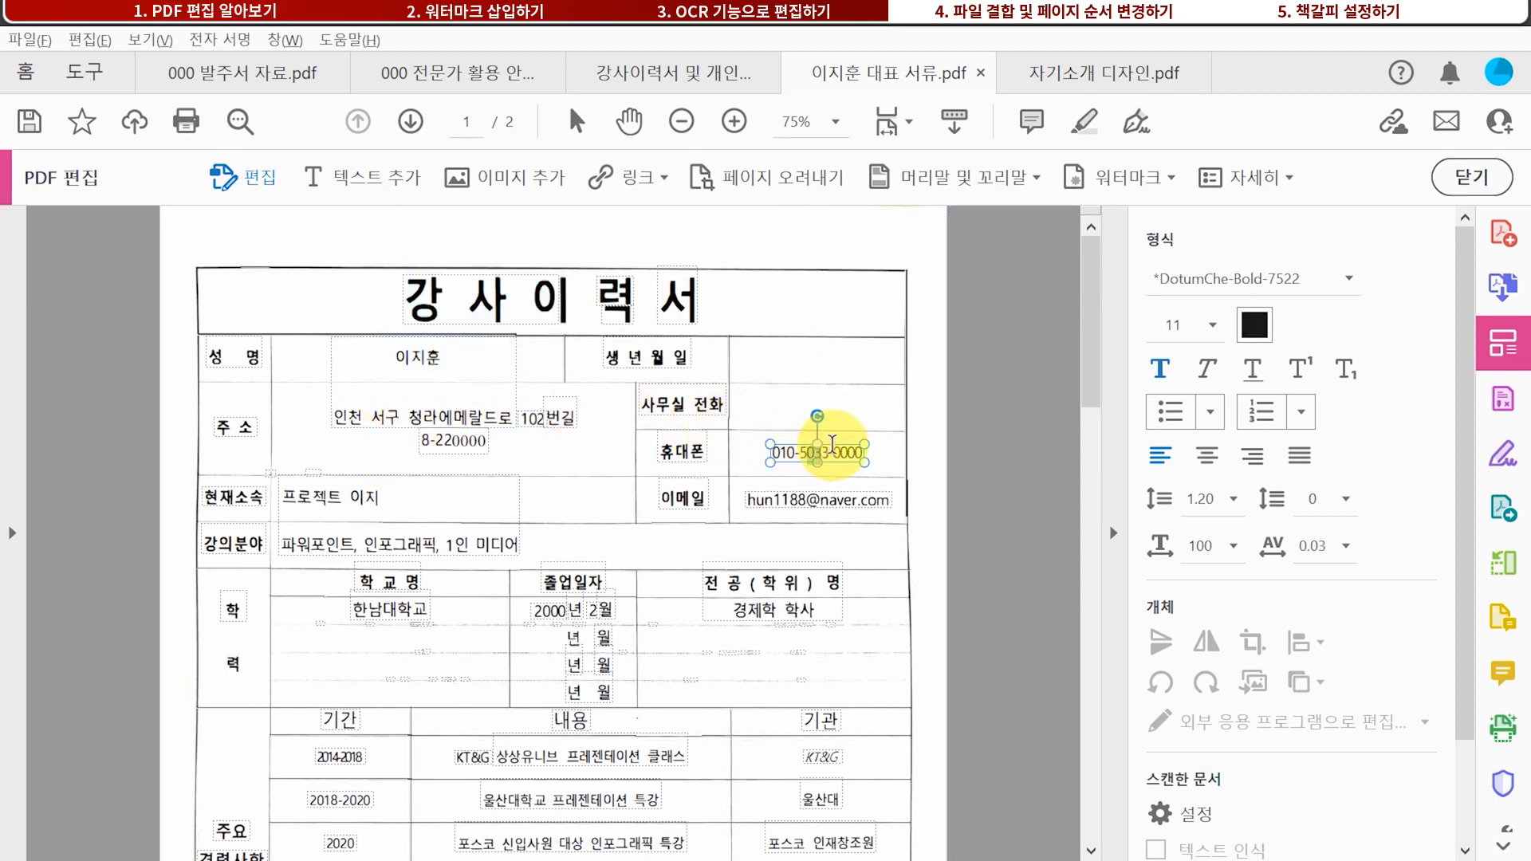
click(806, 450)
drag(807, 450, 895, 456)
key(Delete)
text(000-0000)
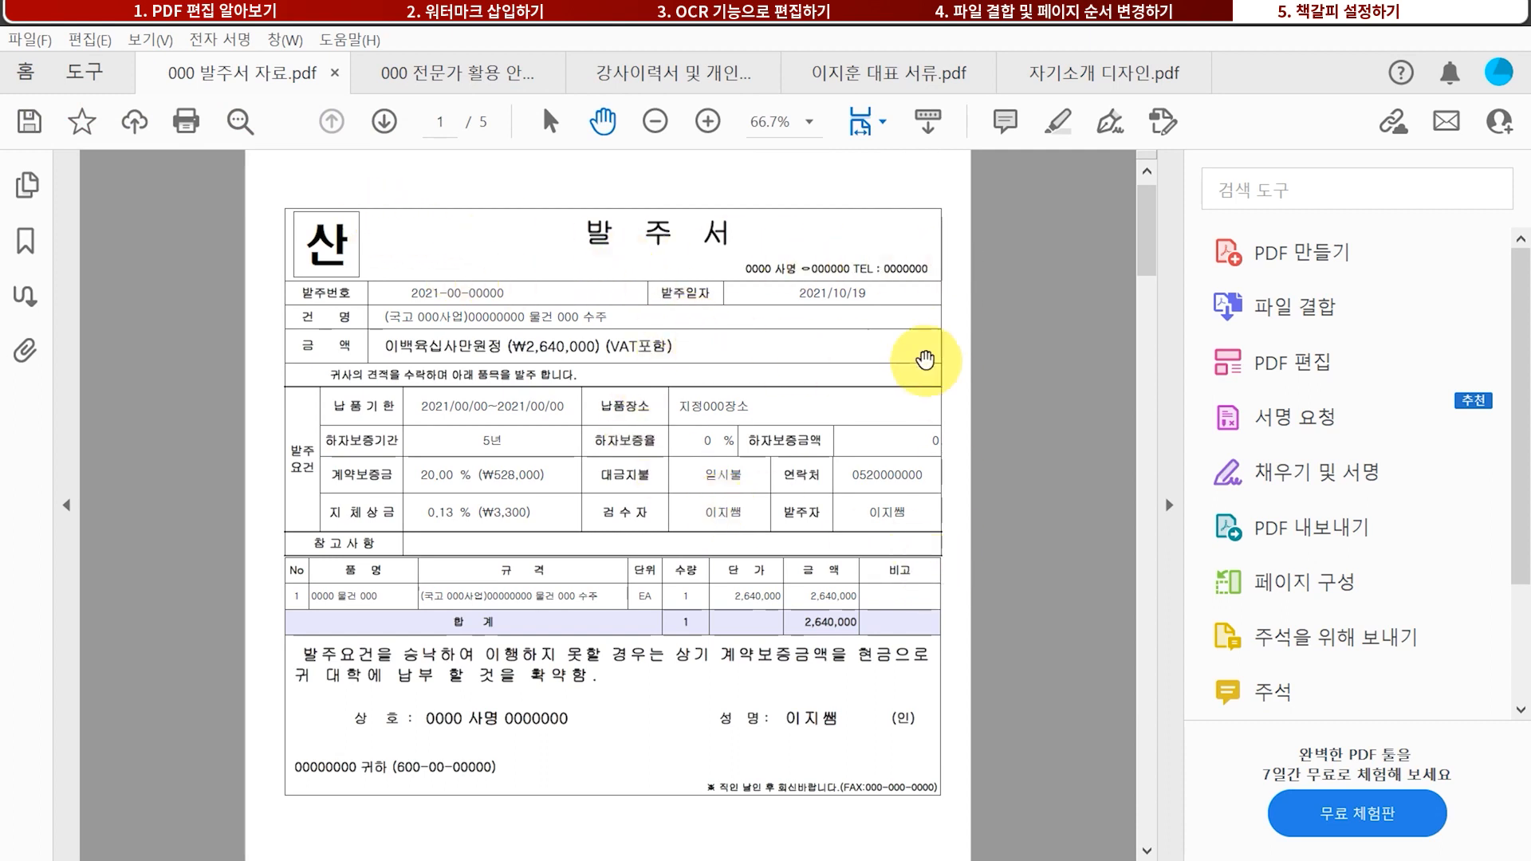
Add the laptop photo 1cad4a06da1ab8763b9f5ebb73160bdd.jpg to a new Combine Files list
click(1348, 315)
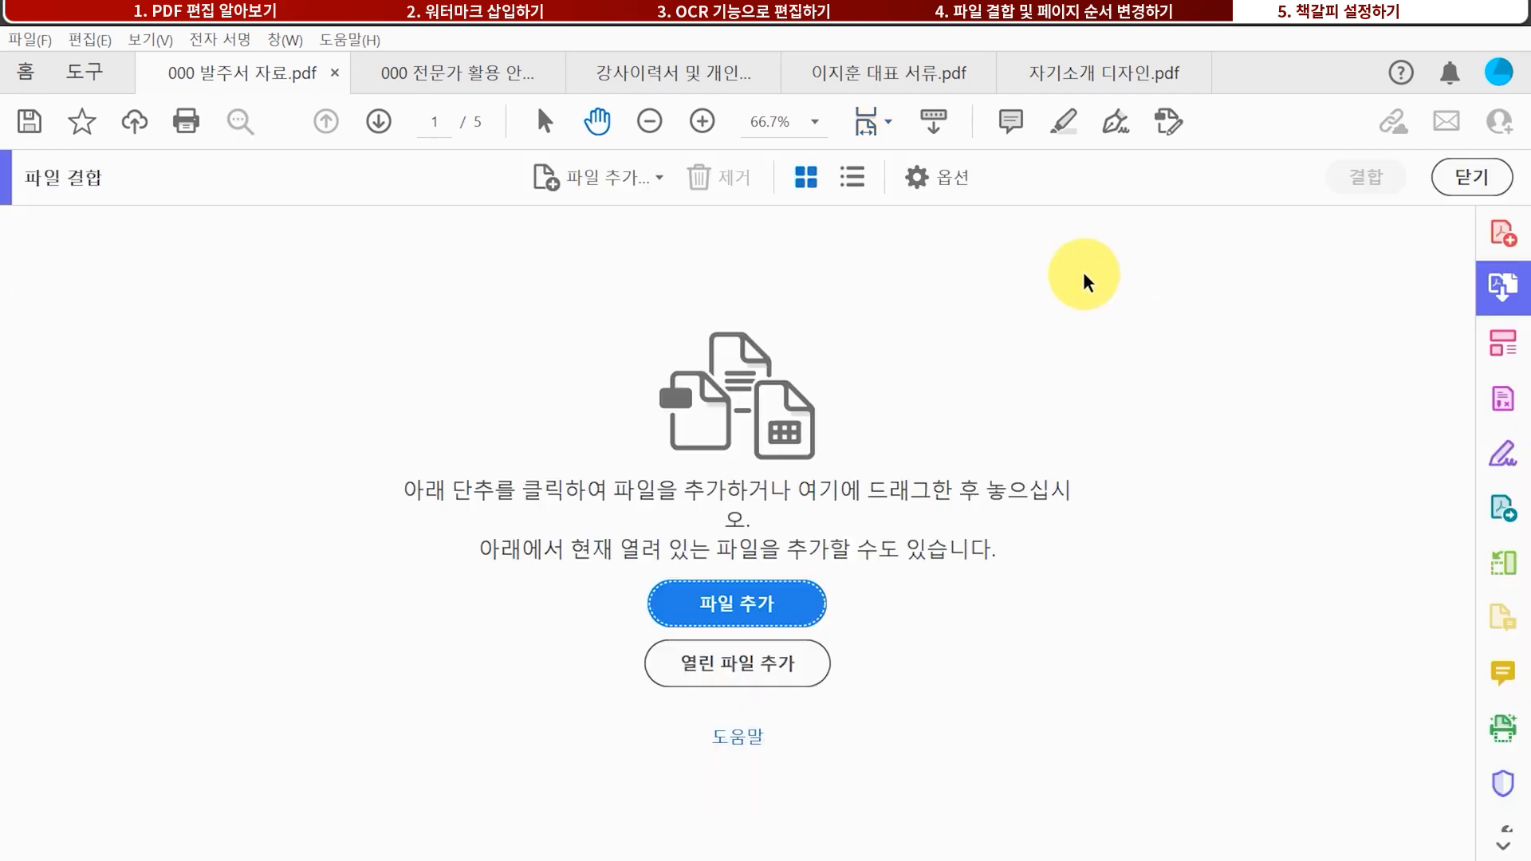
click(756, 608)
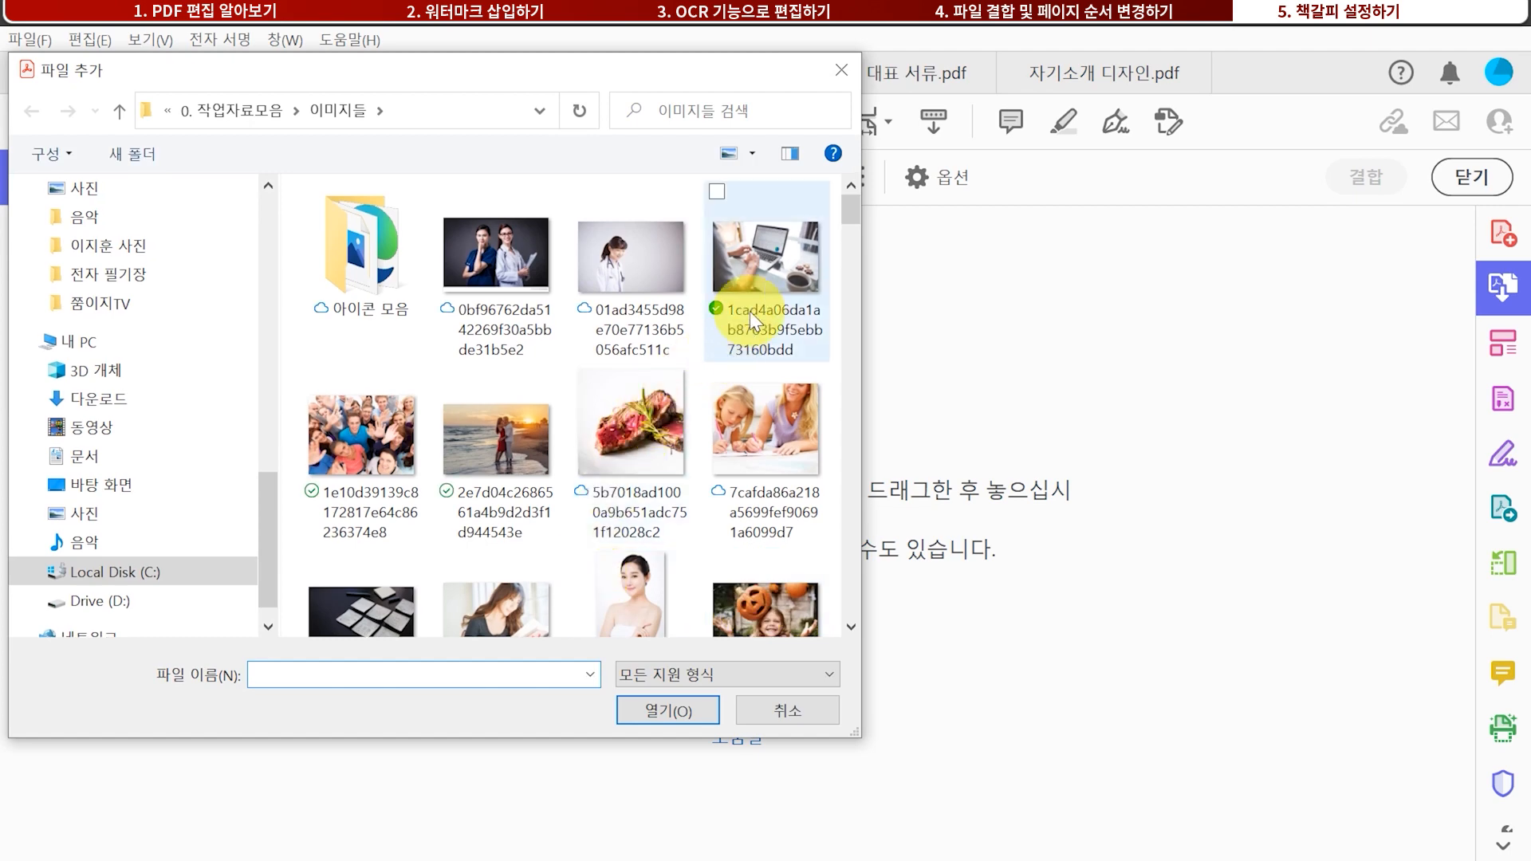
click(767, 279)
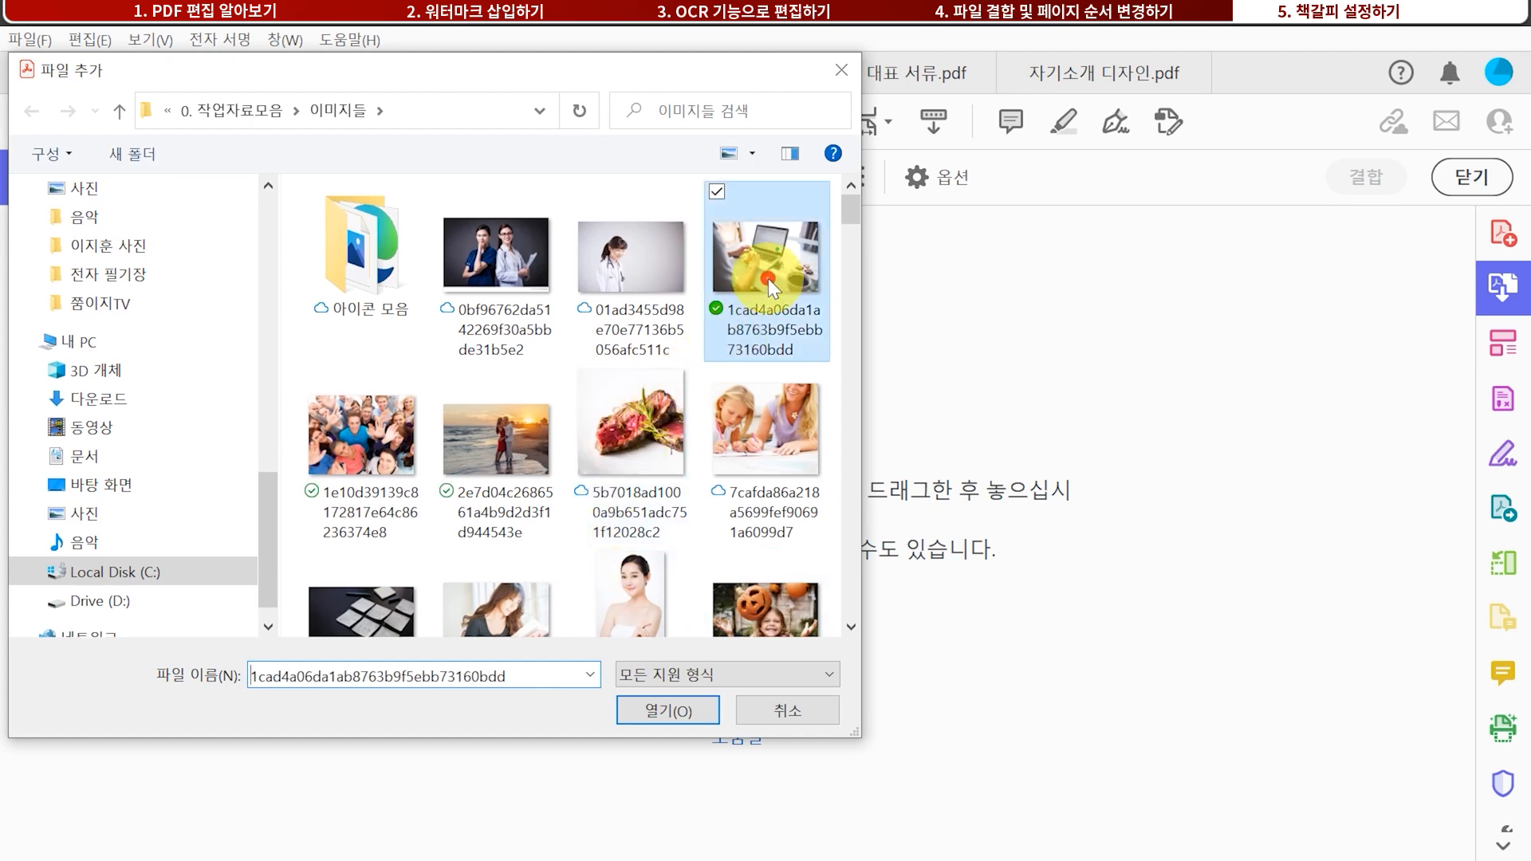
click(681, 711)
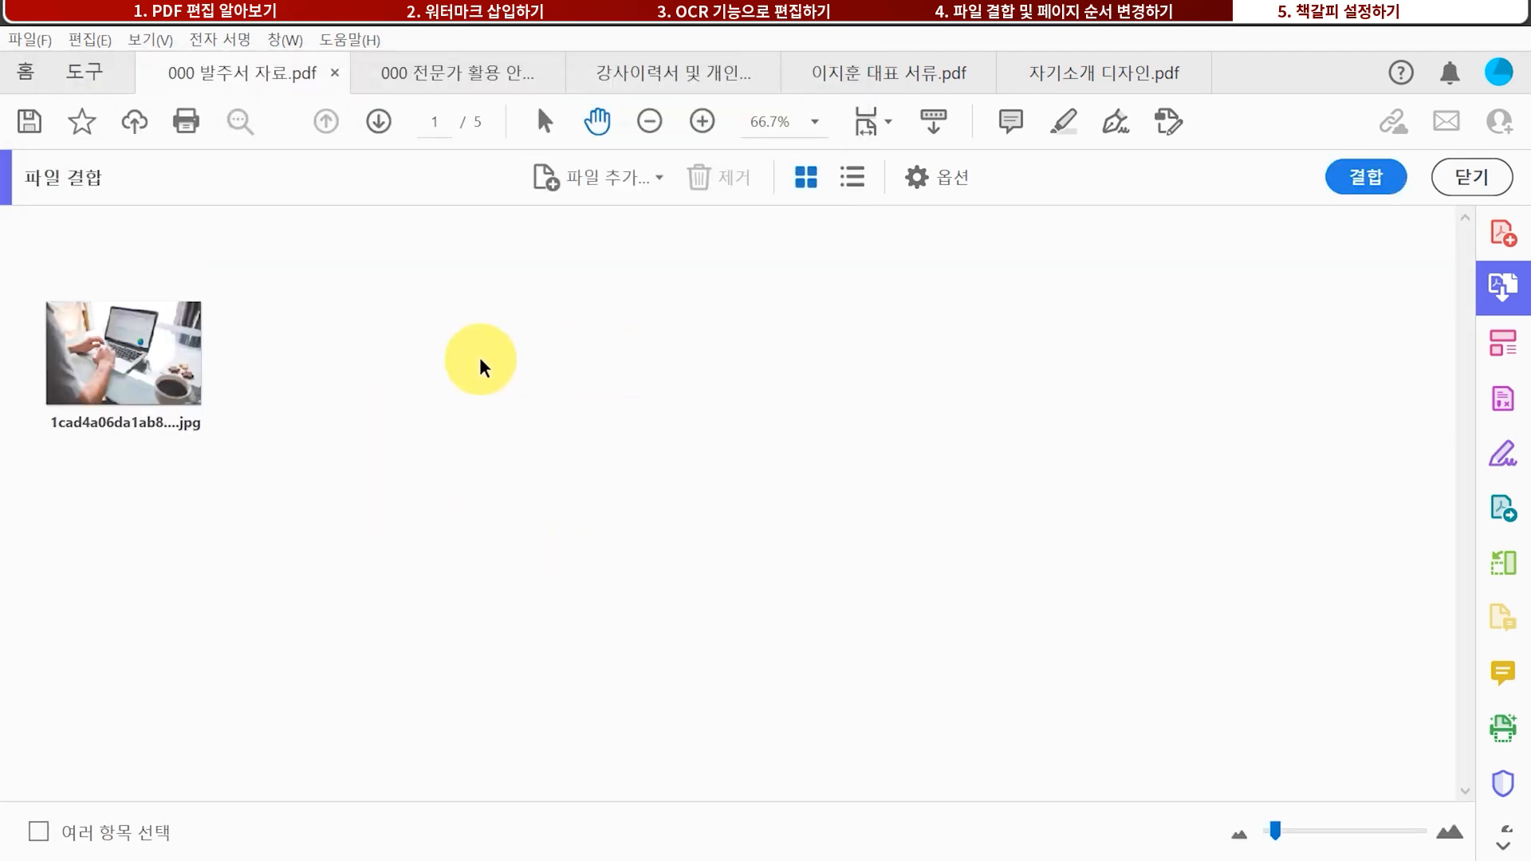
mouse_move(87, 409)
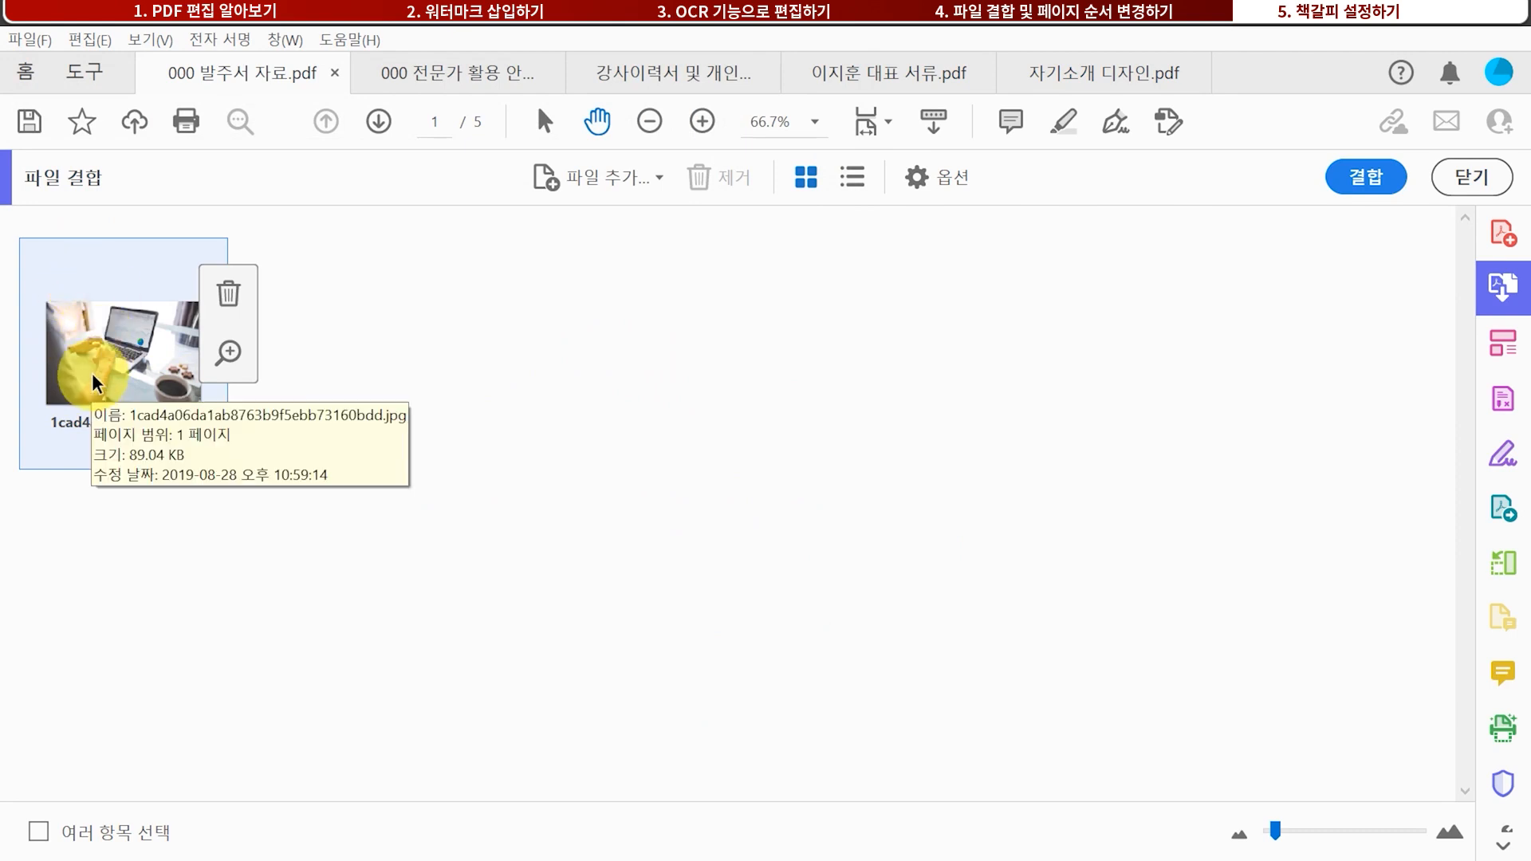
click(616, 179)
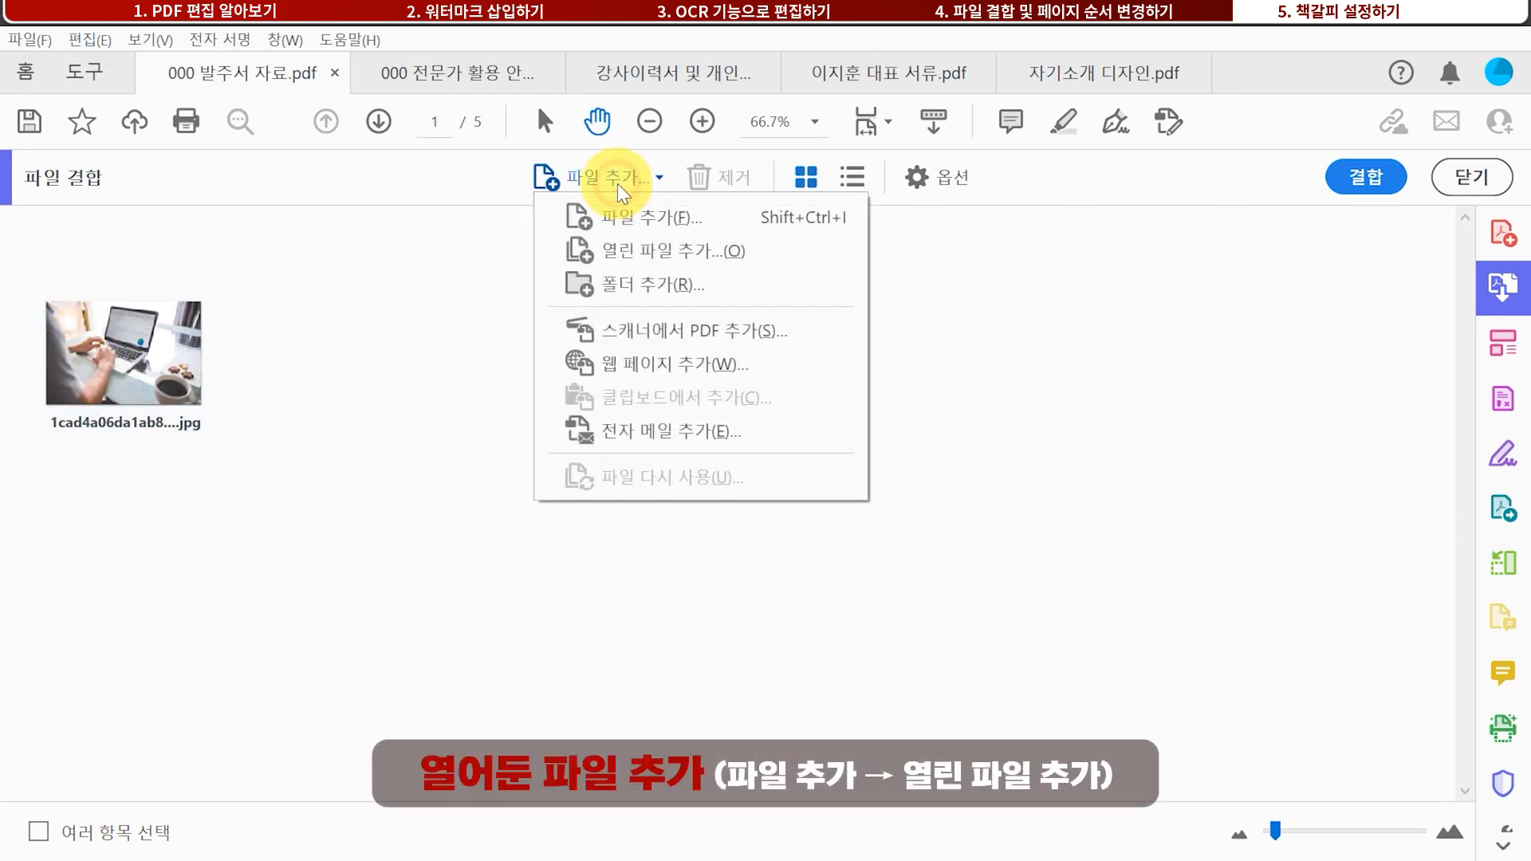
Add the open 000 발주서 자료.pdf to the files being combined
click(649, 260)
click(690, 486)
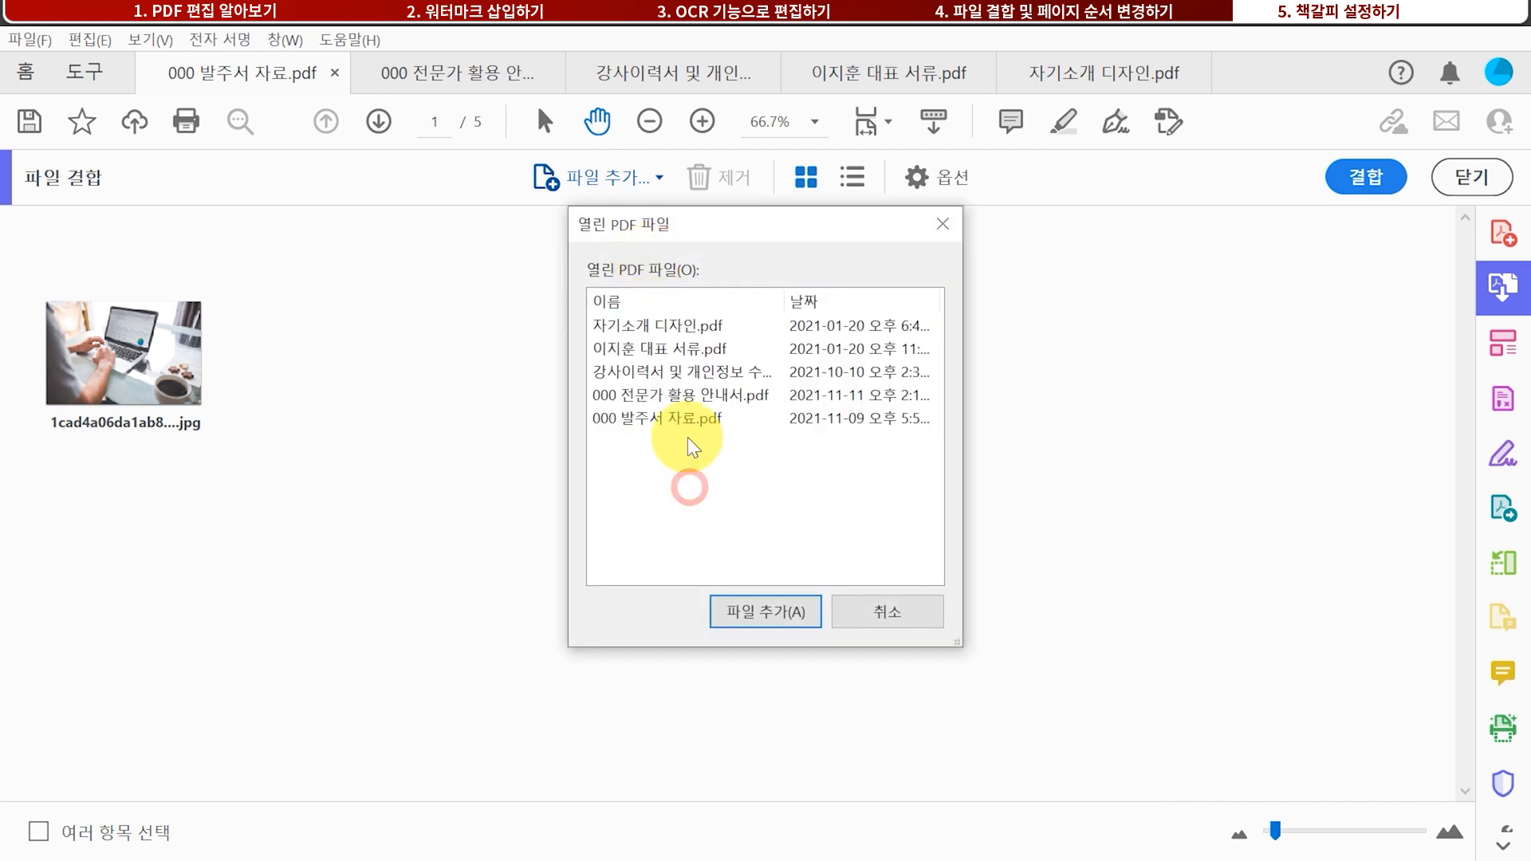
click(687, 416)
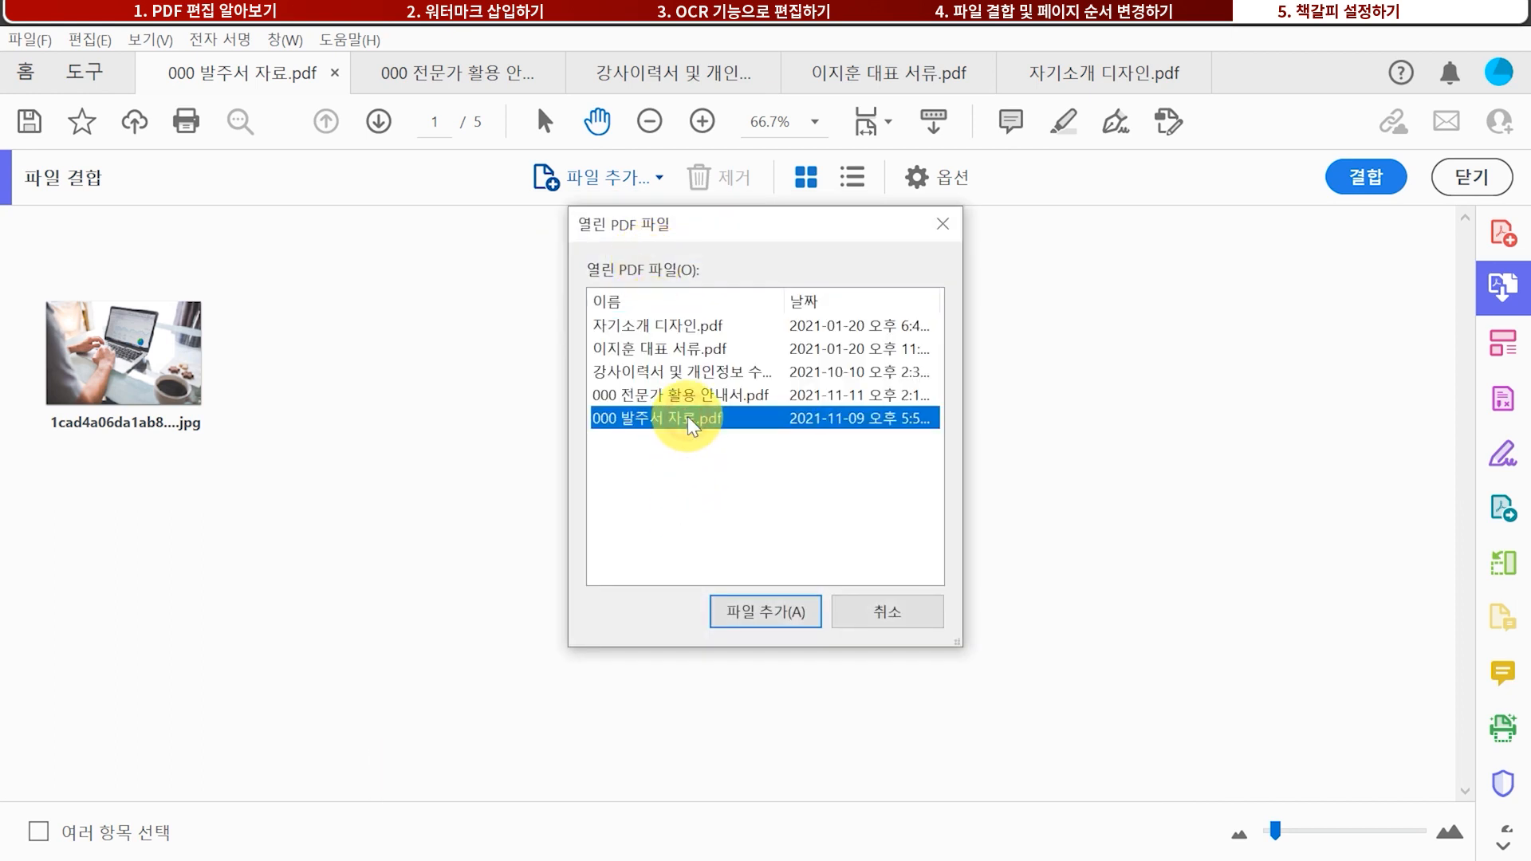
click(775, 619)
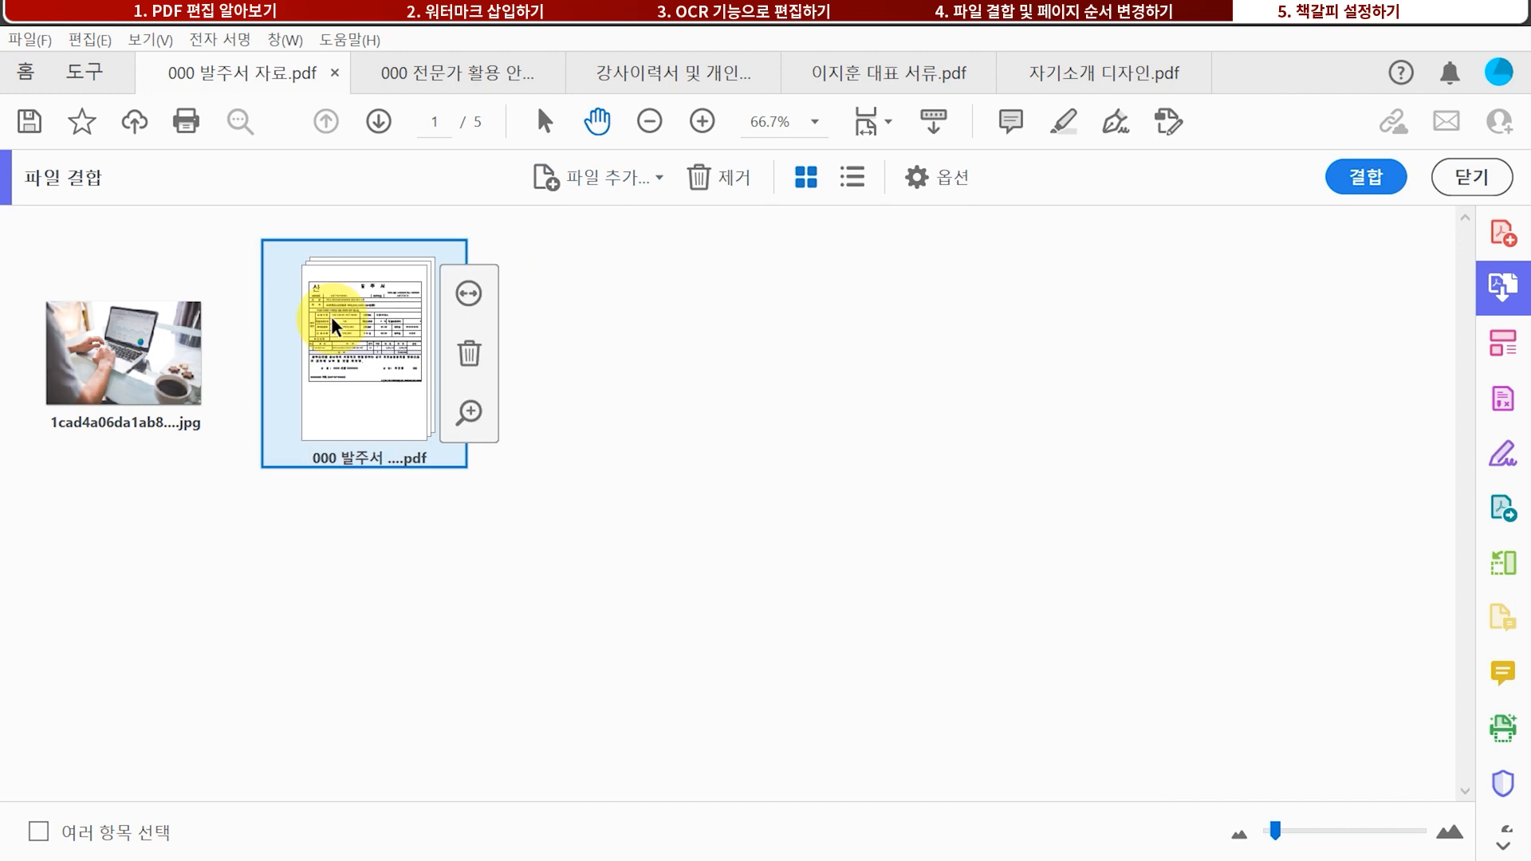
Insert the laptop photo between pages 2 and 3 and combine into 바인더3.pdf
click(471, 298)
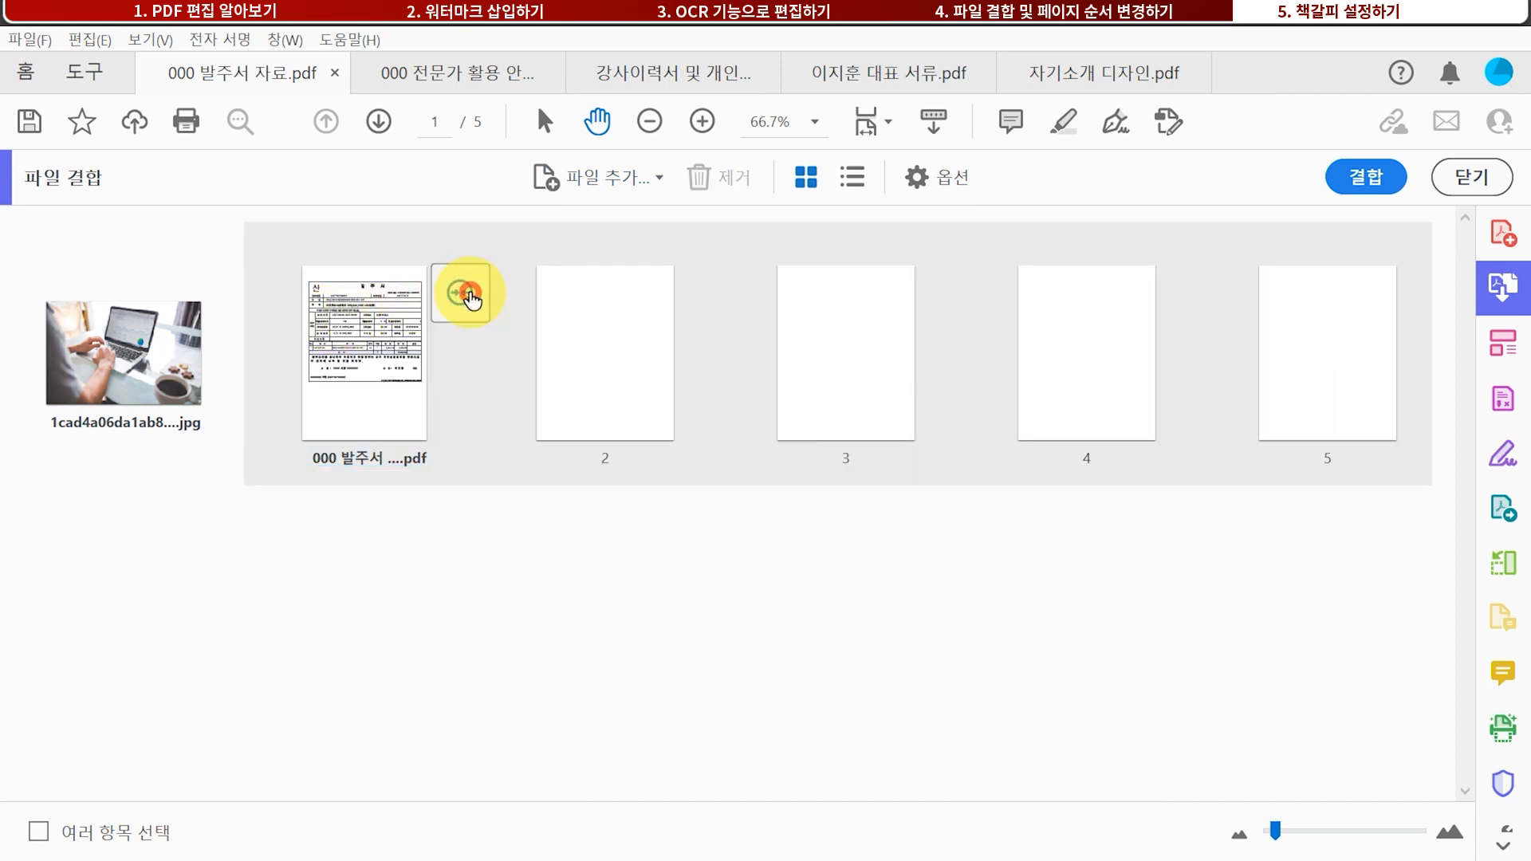
click(131, 366)
drag(132, 363, 746, 348)
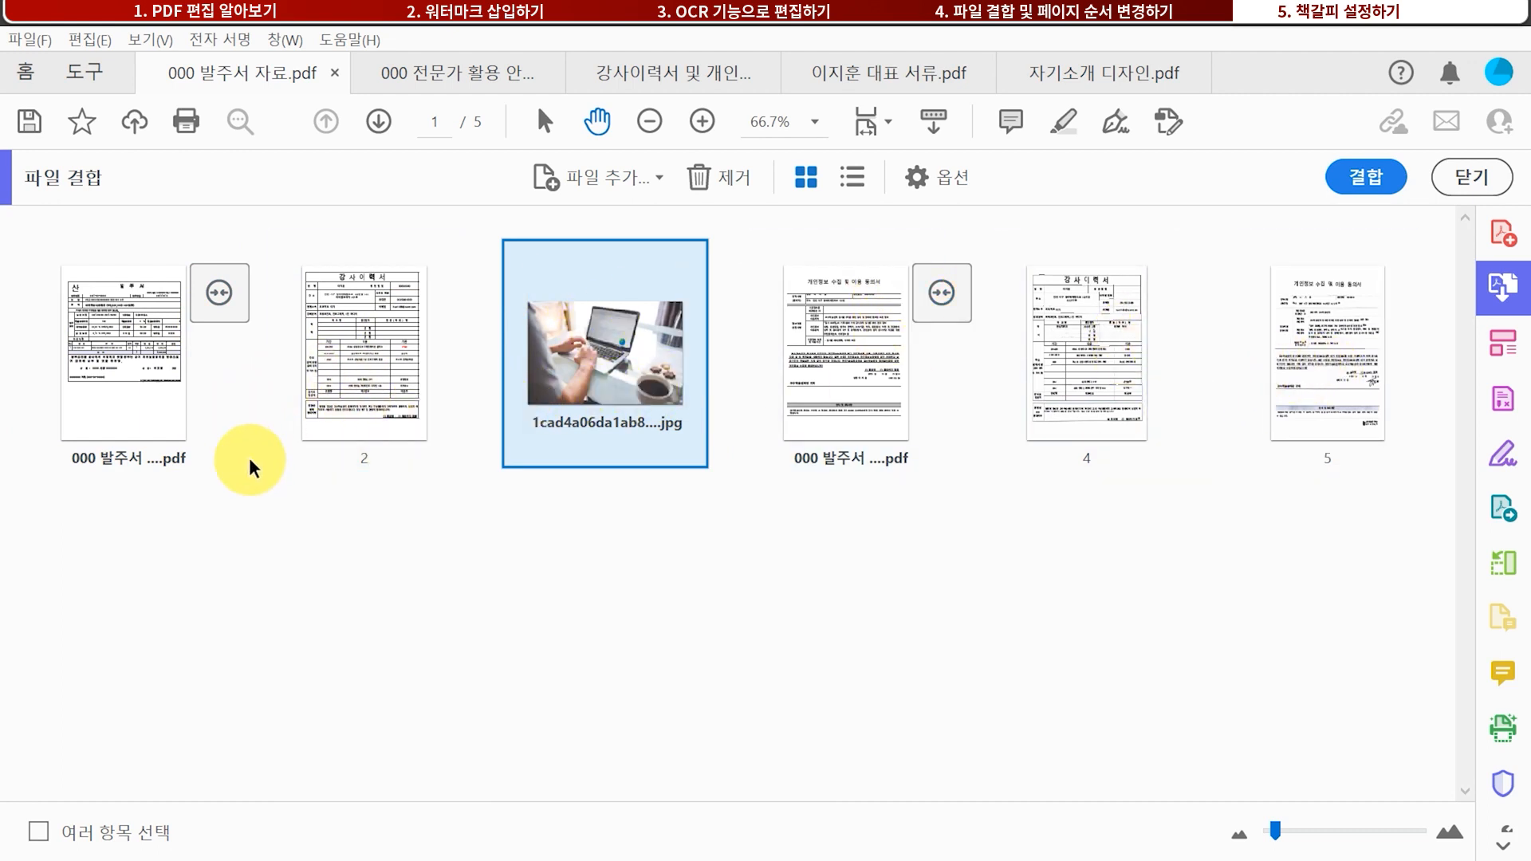
click(1384, 184)
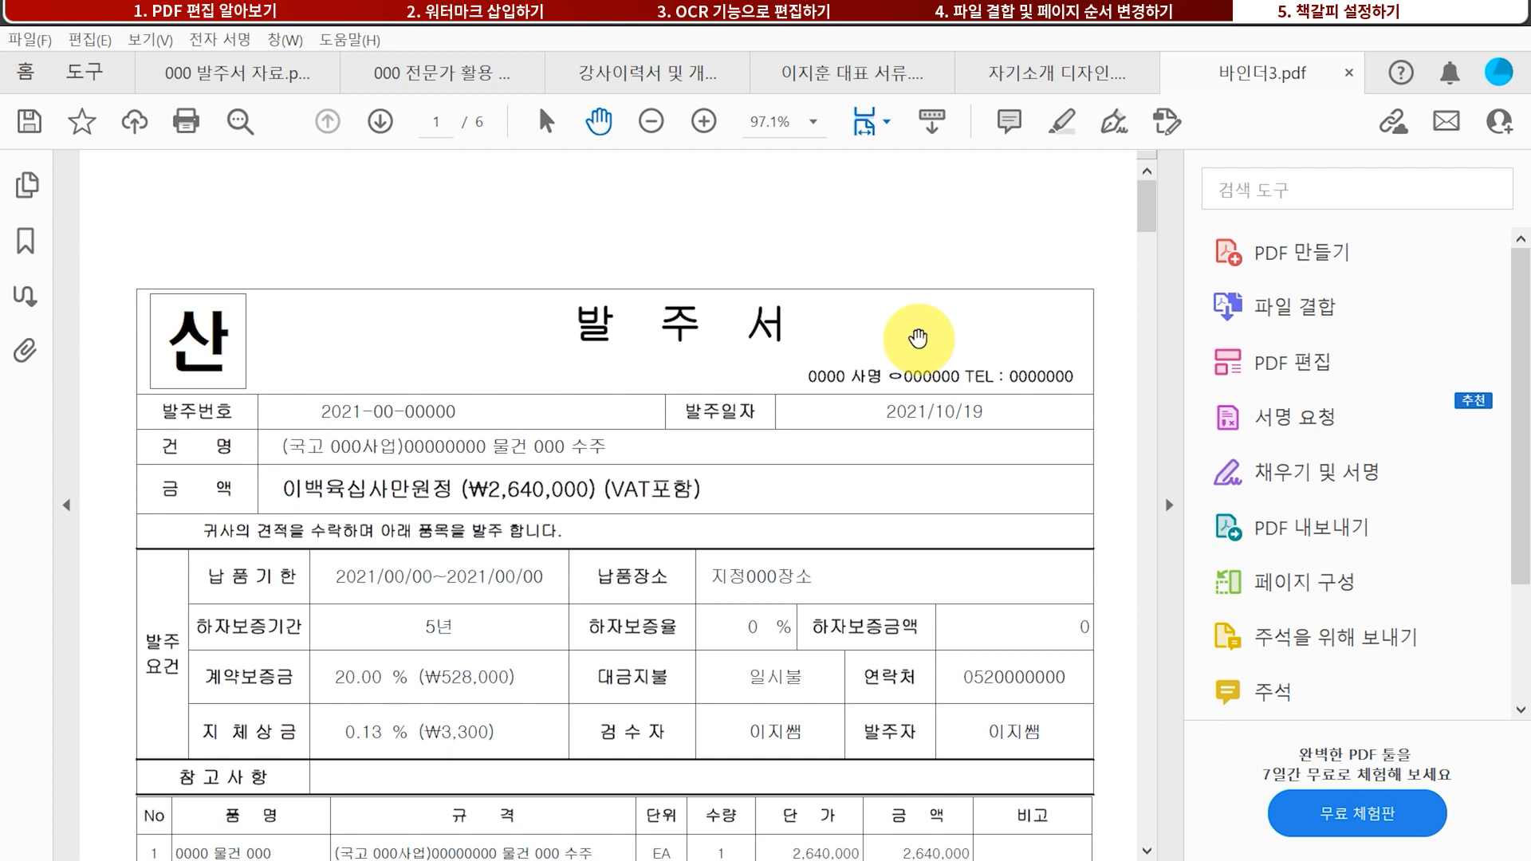
Switch back to the 000 발주서 자료.pdf tab with Ctrl+Tab
key(ctrl+Tab)
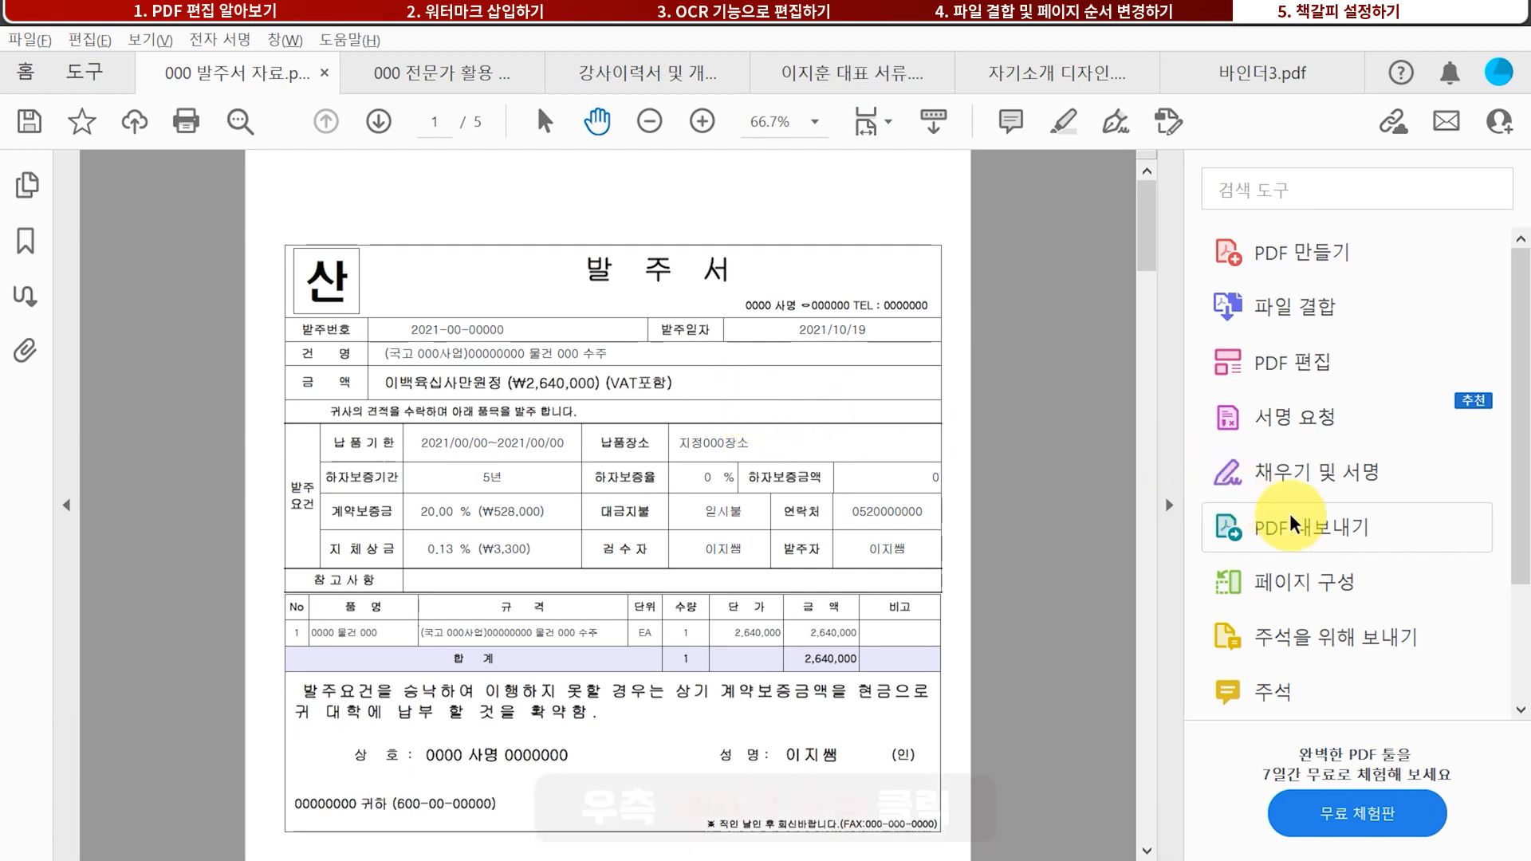
Split all pages of 000 발주서 자료.pdf into five one-page files from Organize Pages
click(1315, 575)
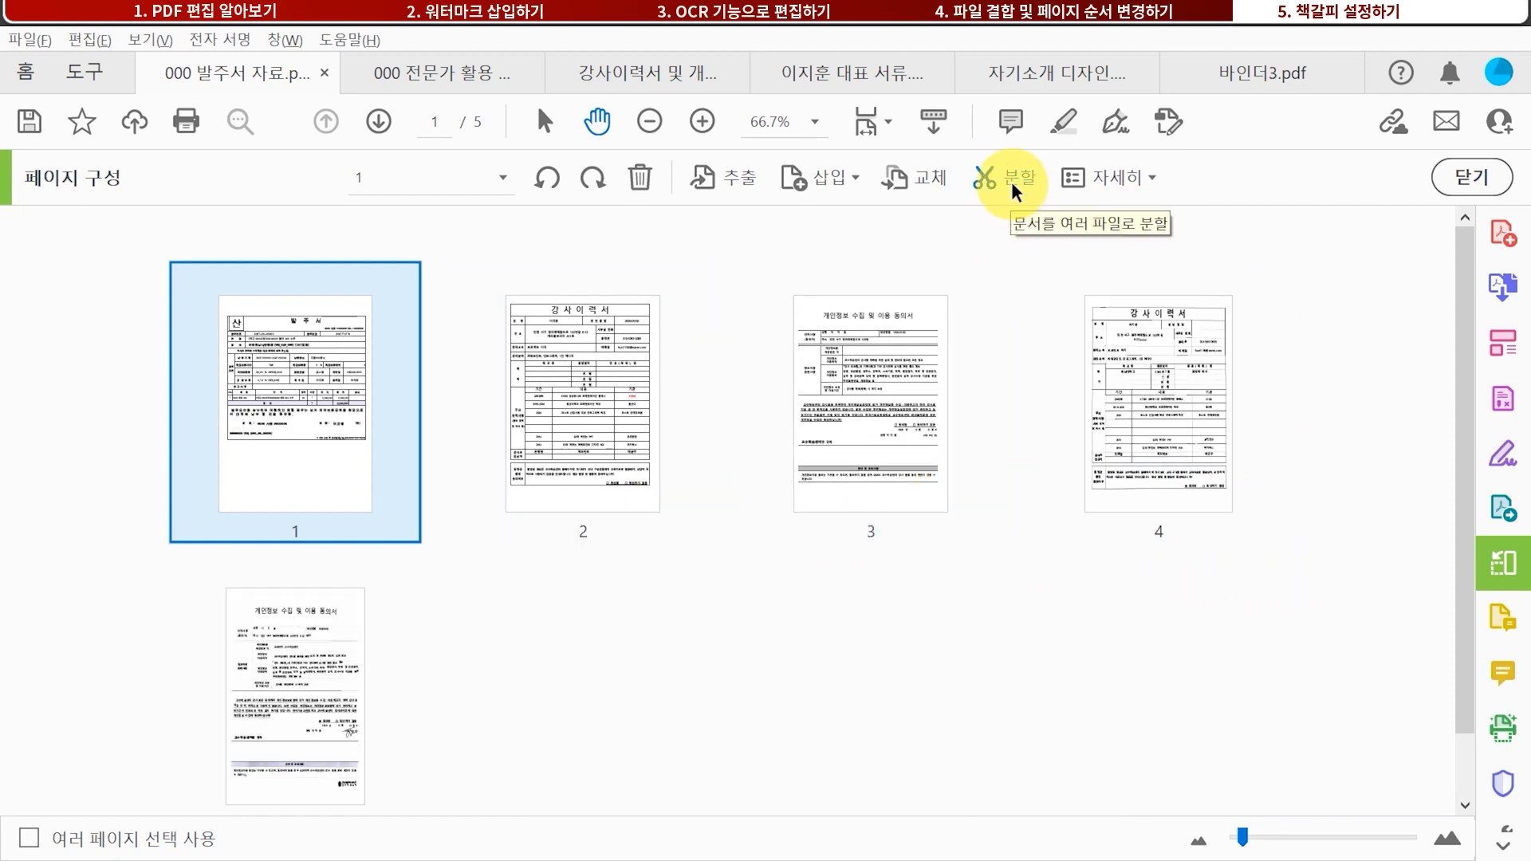
shift+click(284, 731)
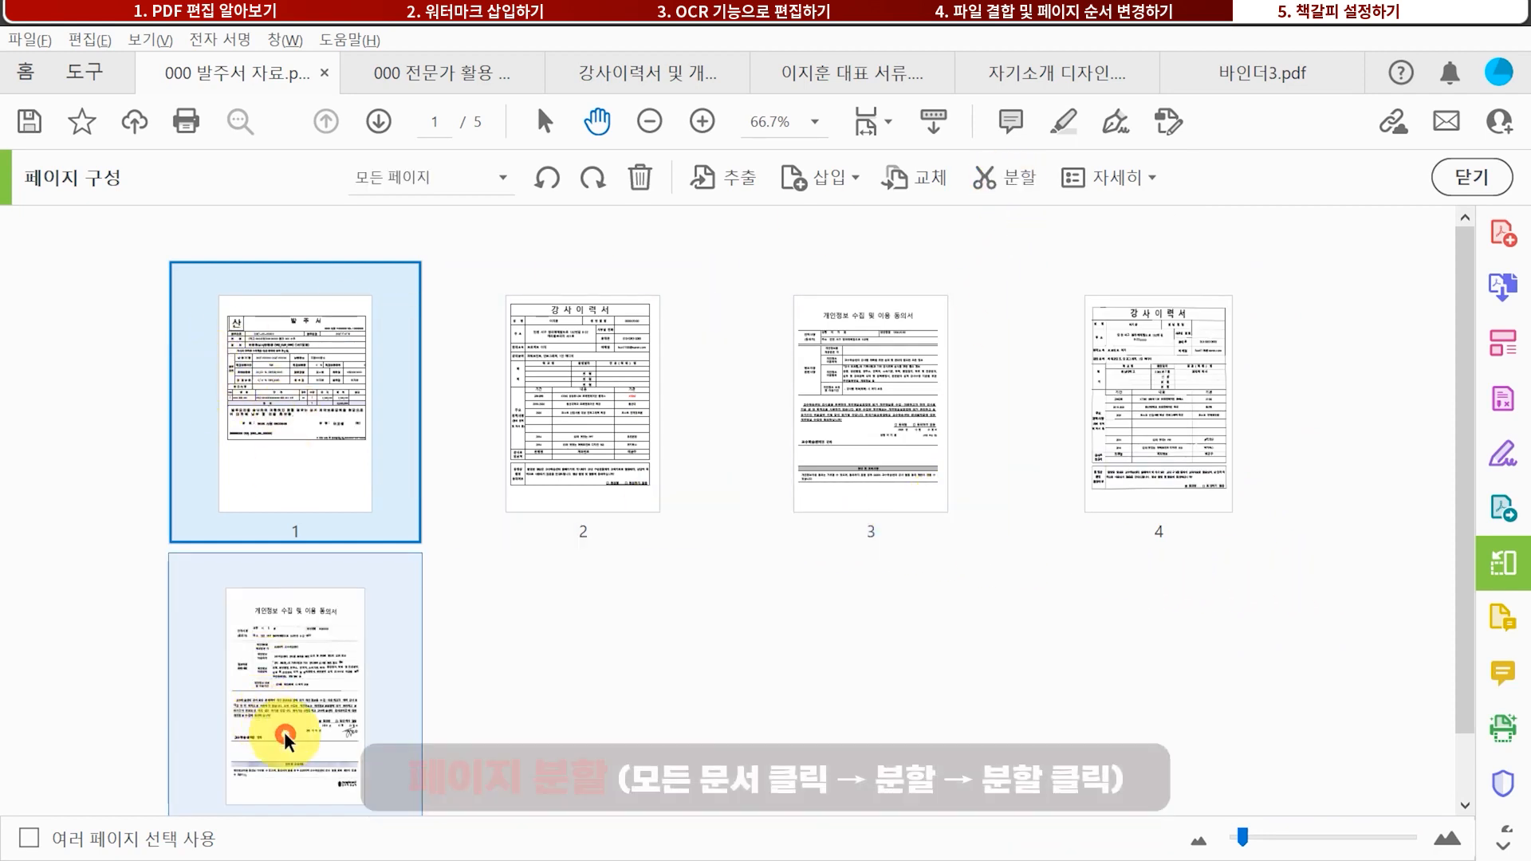
click(1019, 180)
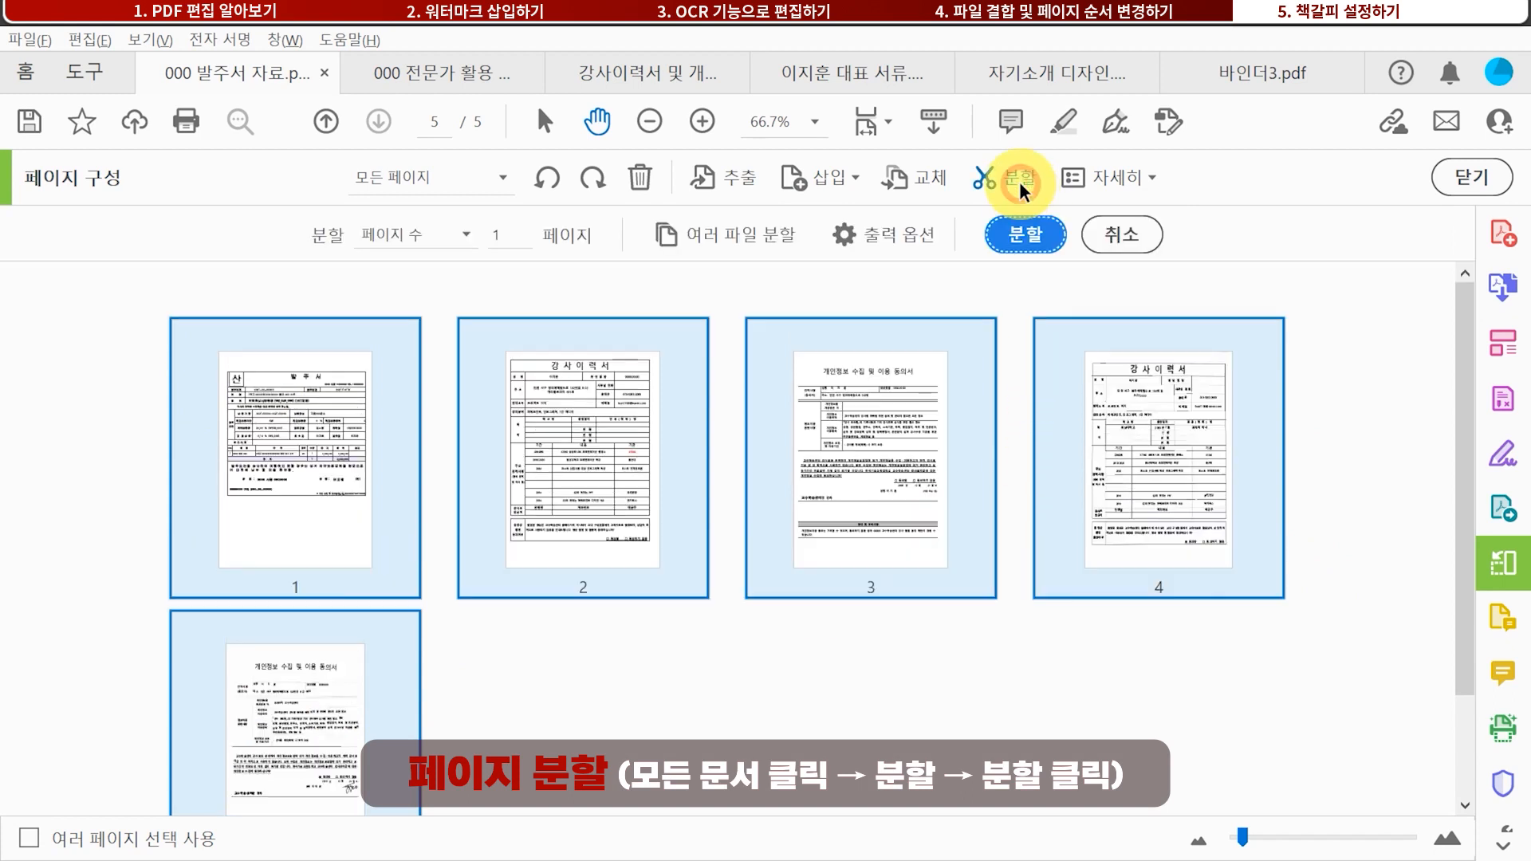
click(1027, 236)
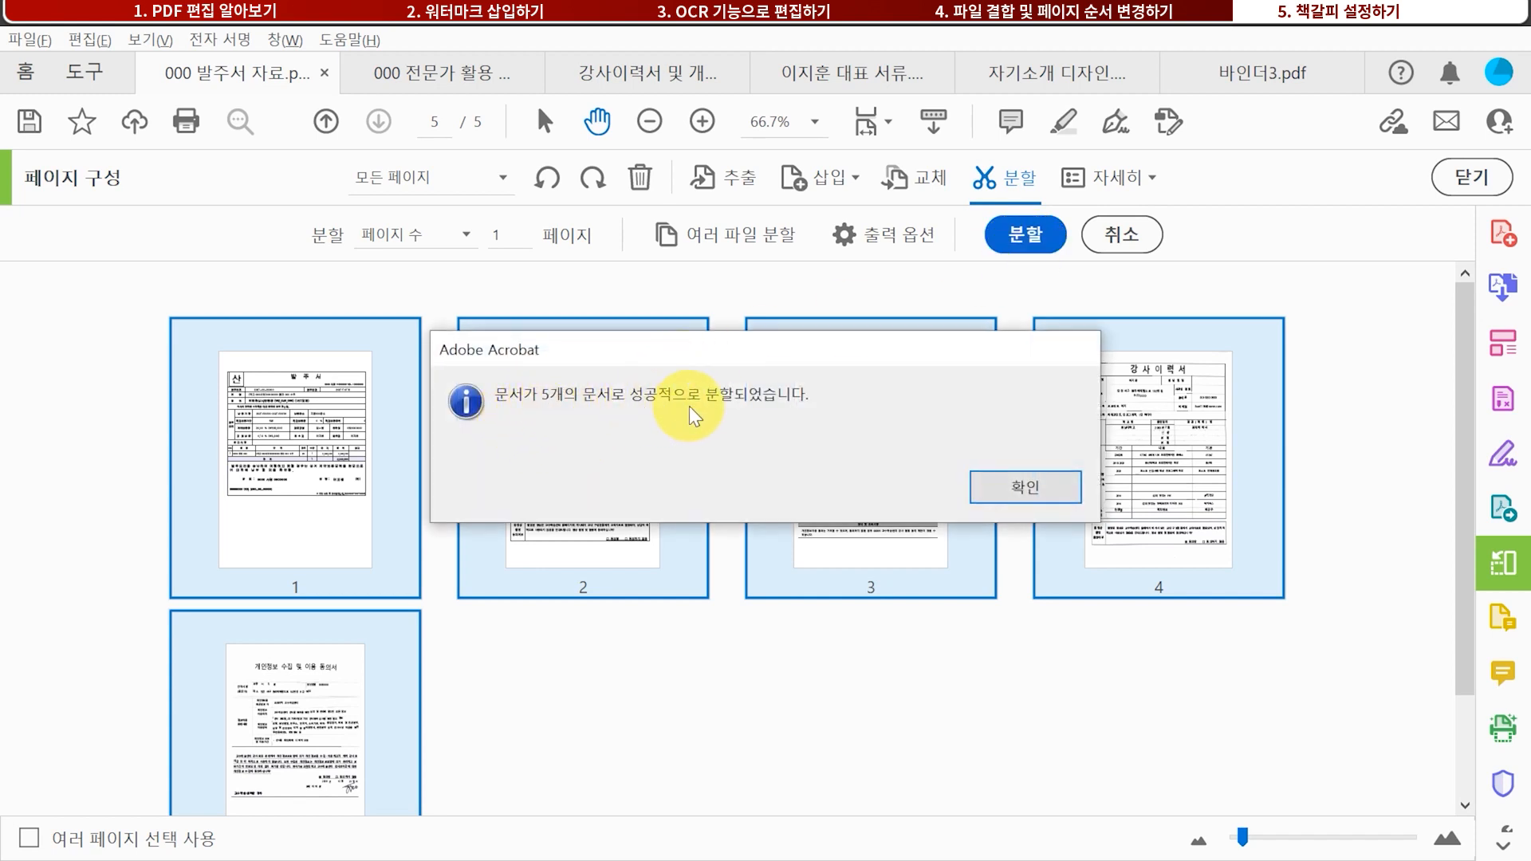
click(1036, 490)
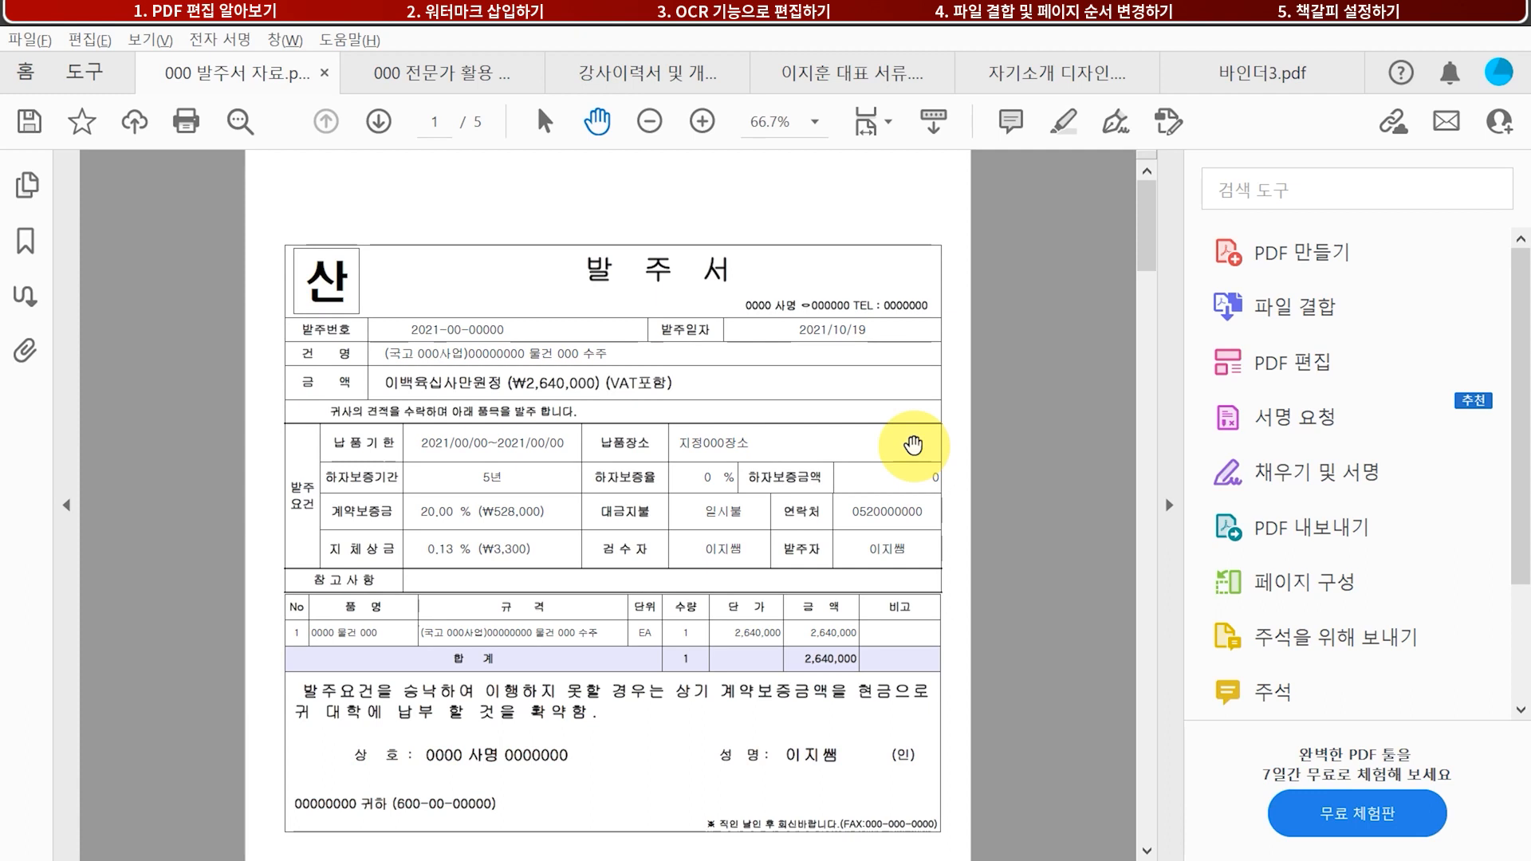
Show the bookmark list and jump through each bookmark's page to review them
click(26, 241)
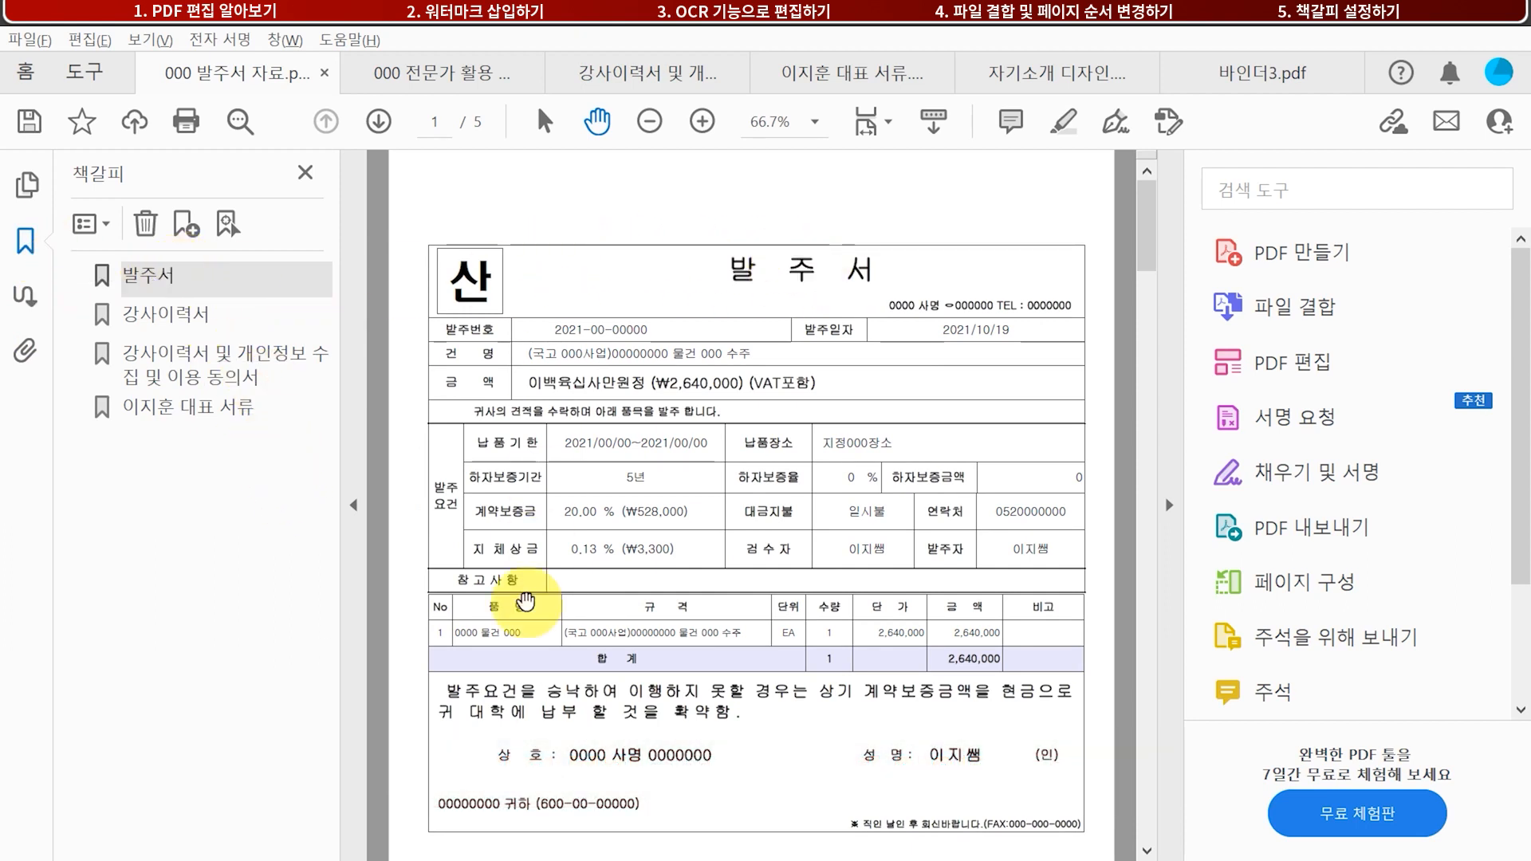
click(152, 319)
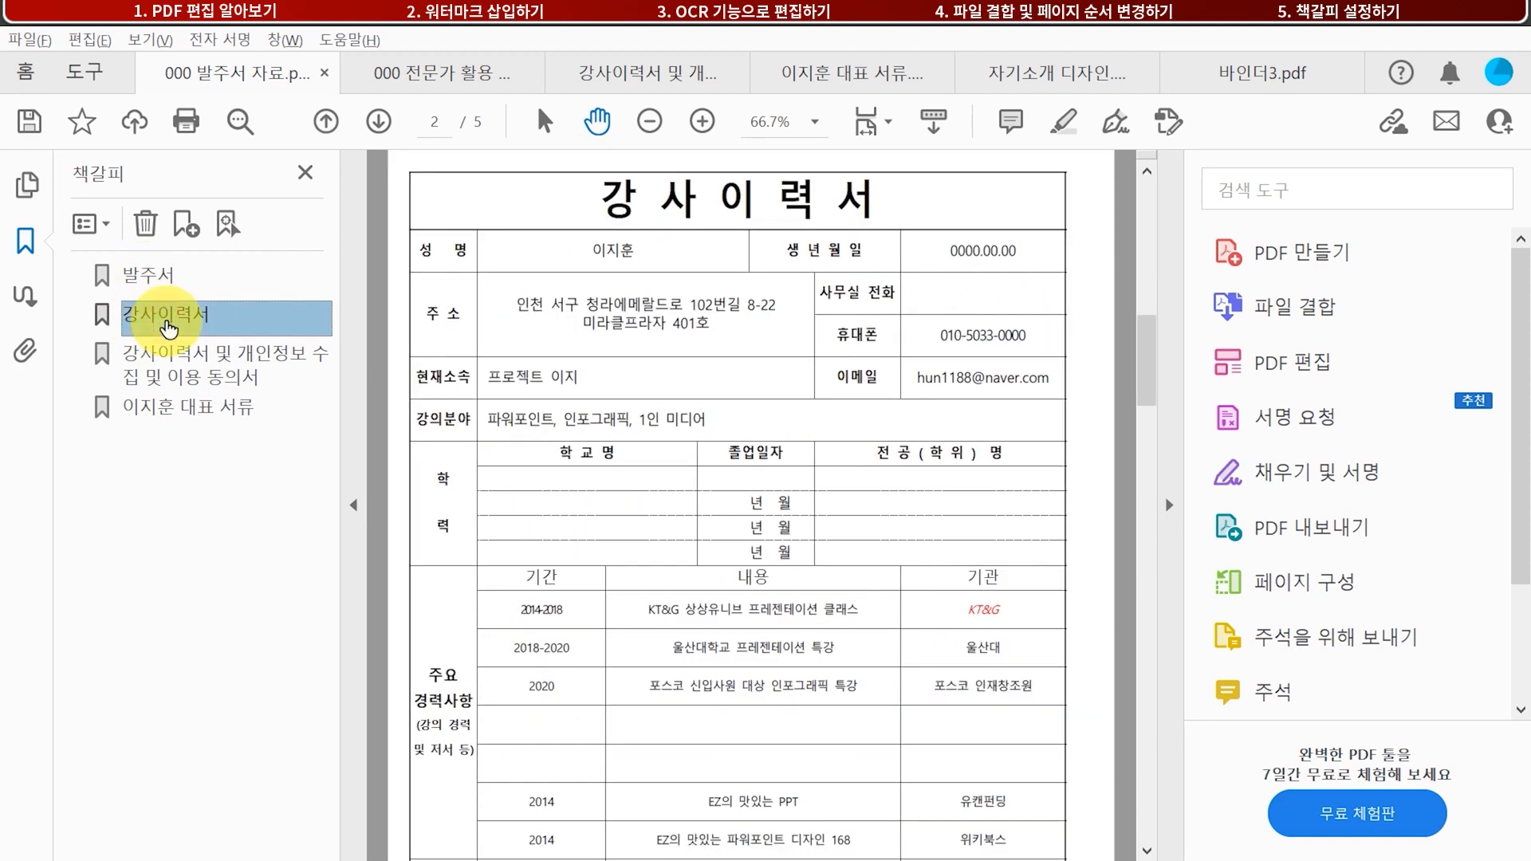
click(185, 369)
click(203, 411)
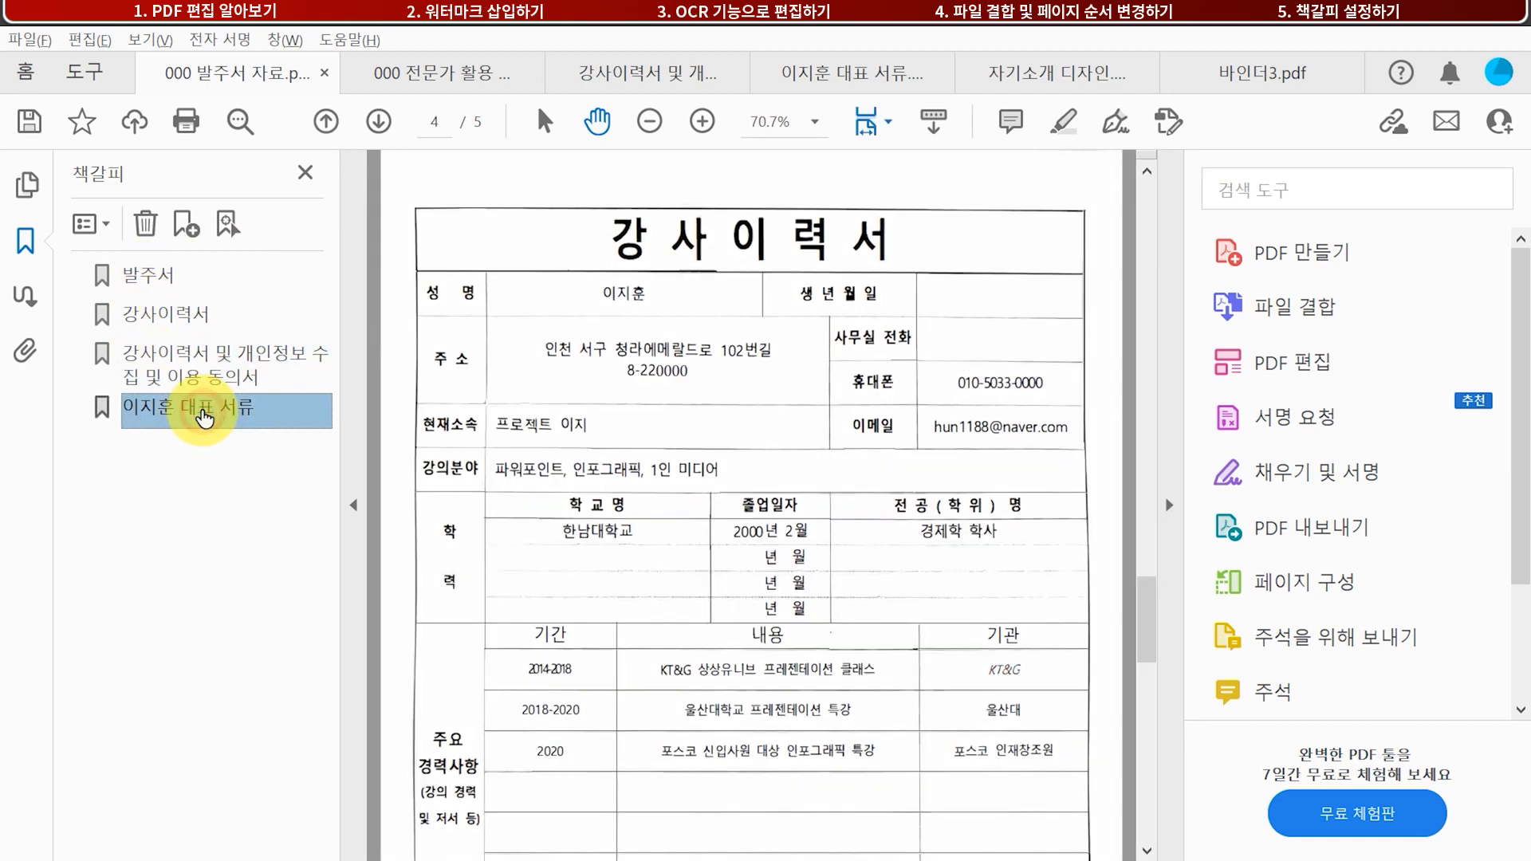
click(174, 365)
click(160, 315)
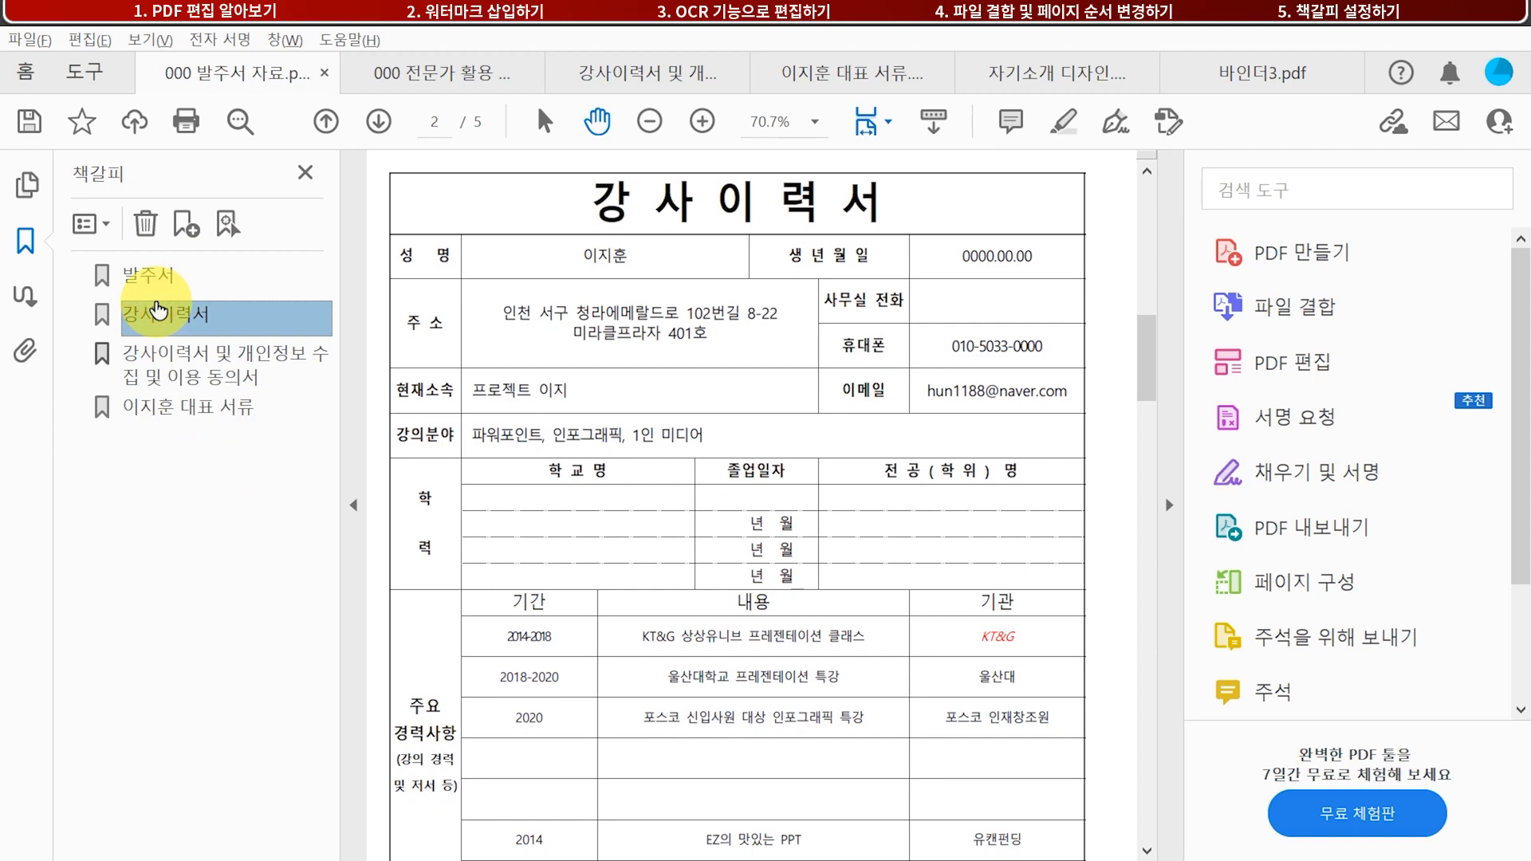
click(160, 285)
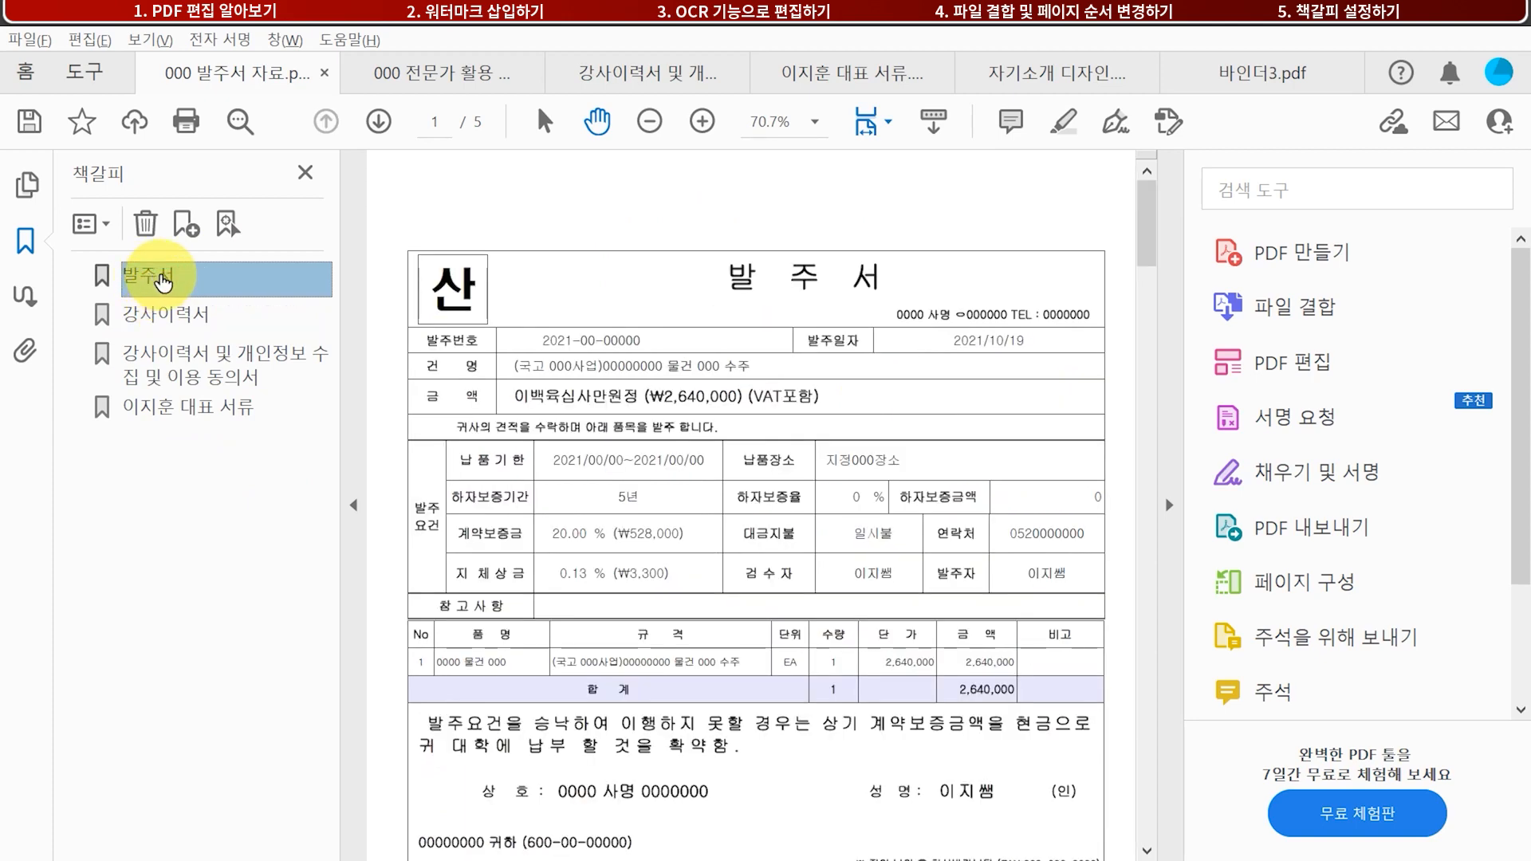
Rename the 발주서 bookmark to 국고사업 발주서
click(168, 279)
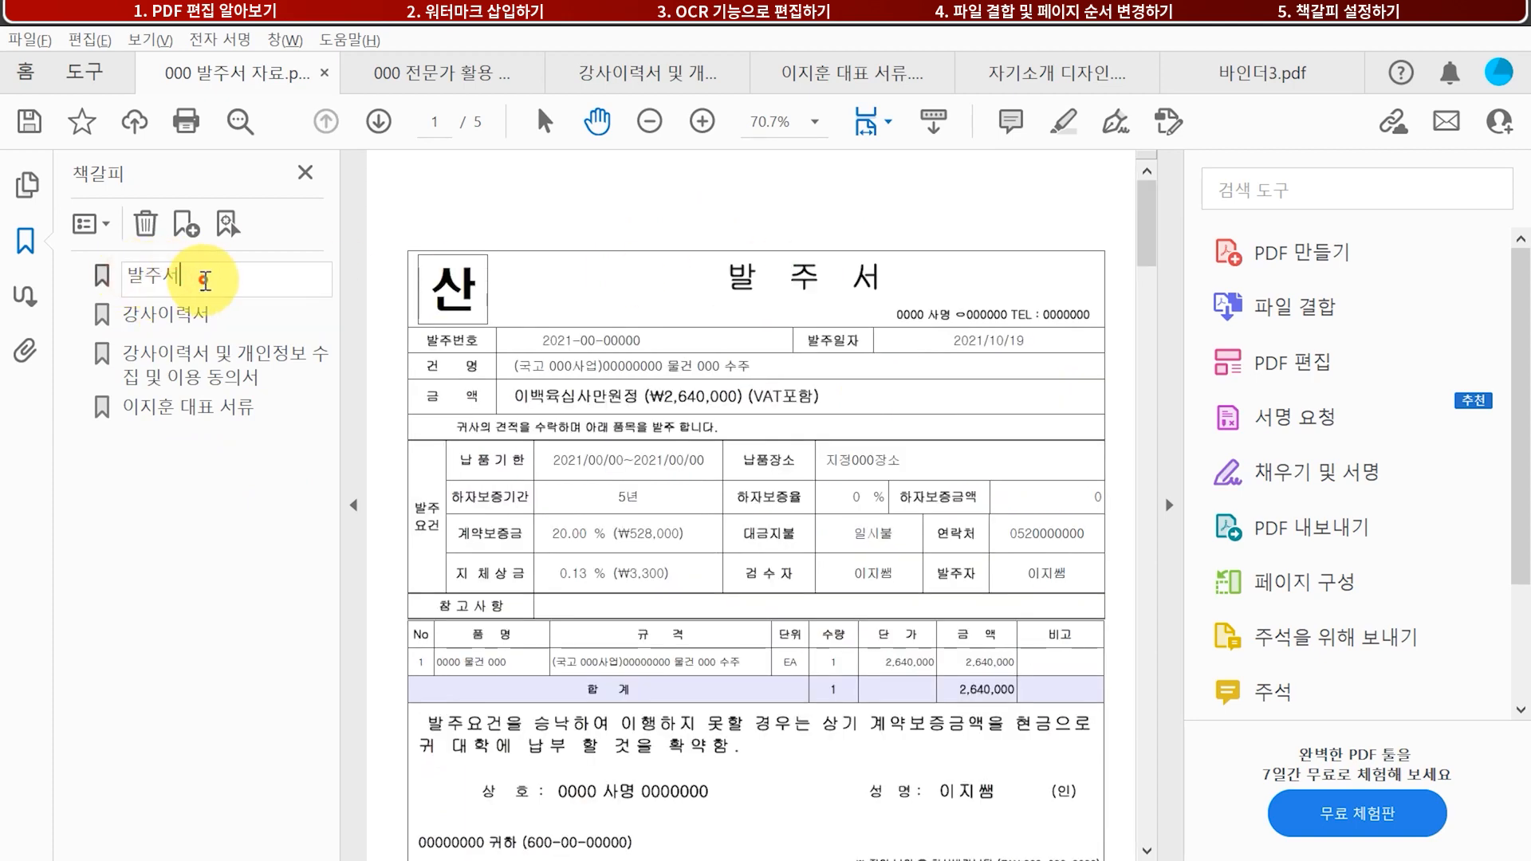
drag(212, 275, 96, 280)
text(국소)
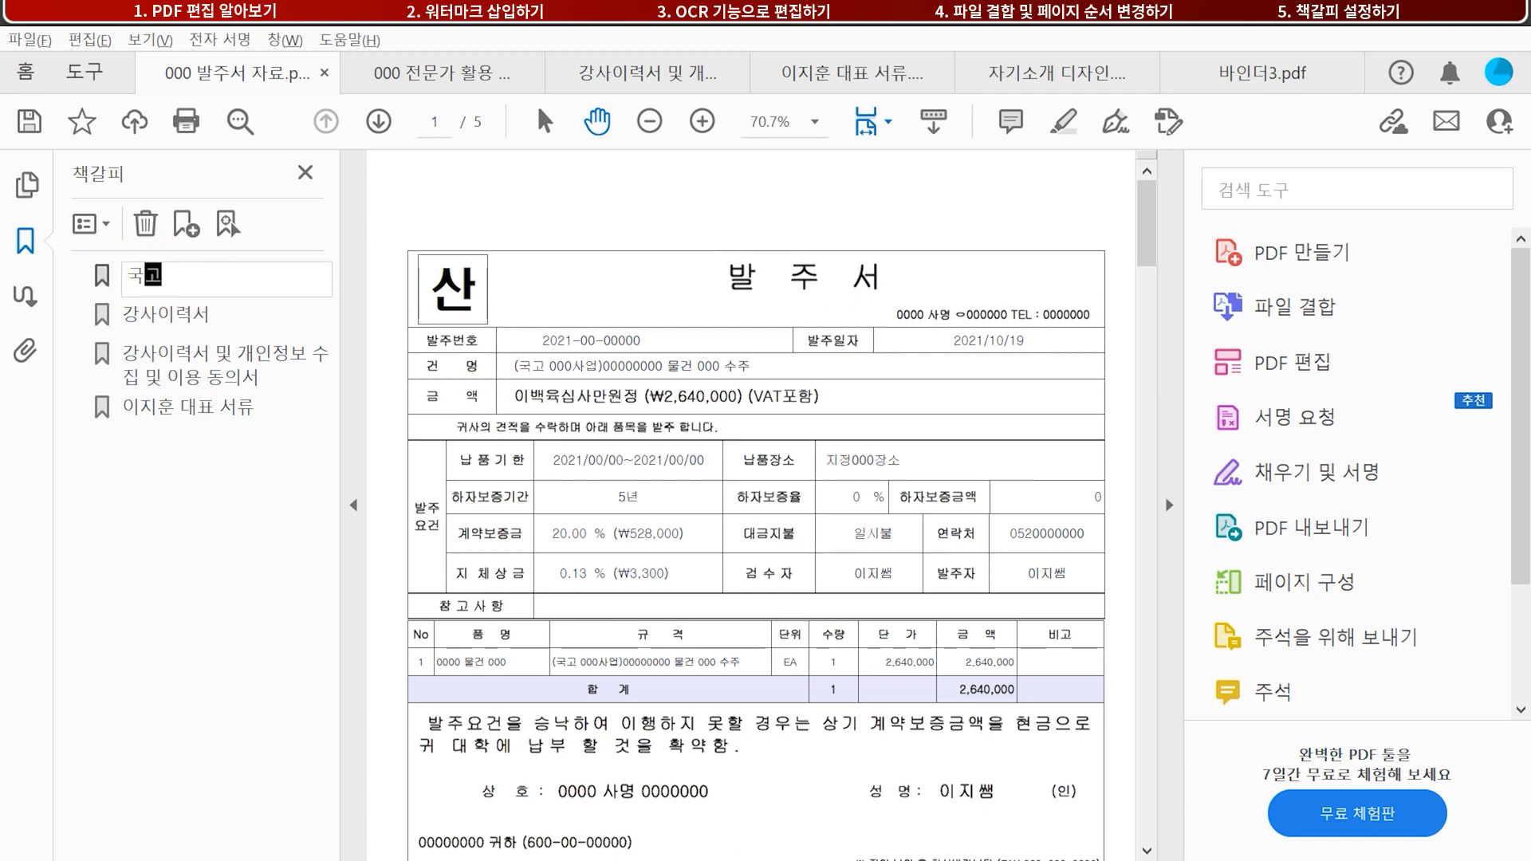
text(서)
key(Return)
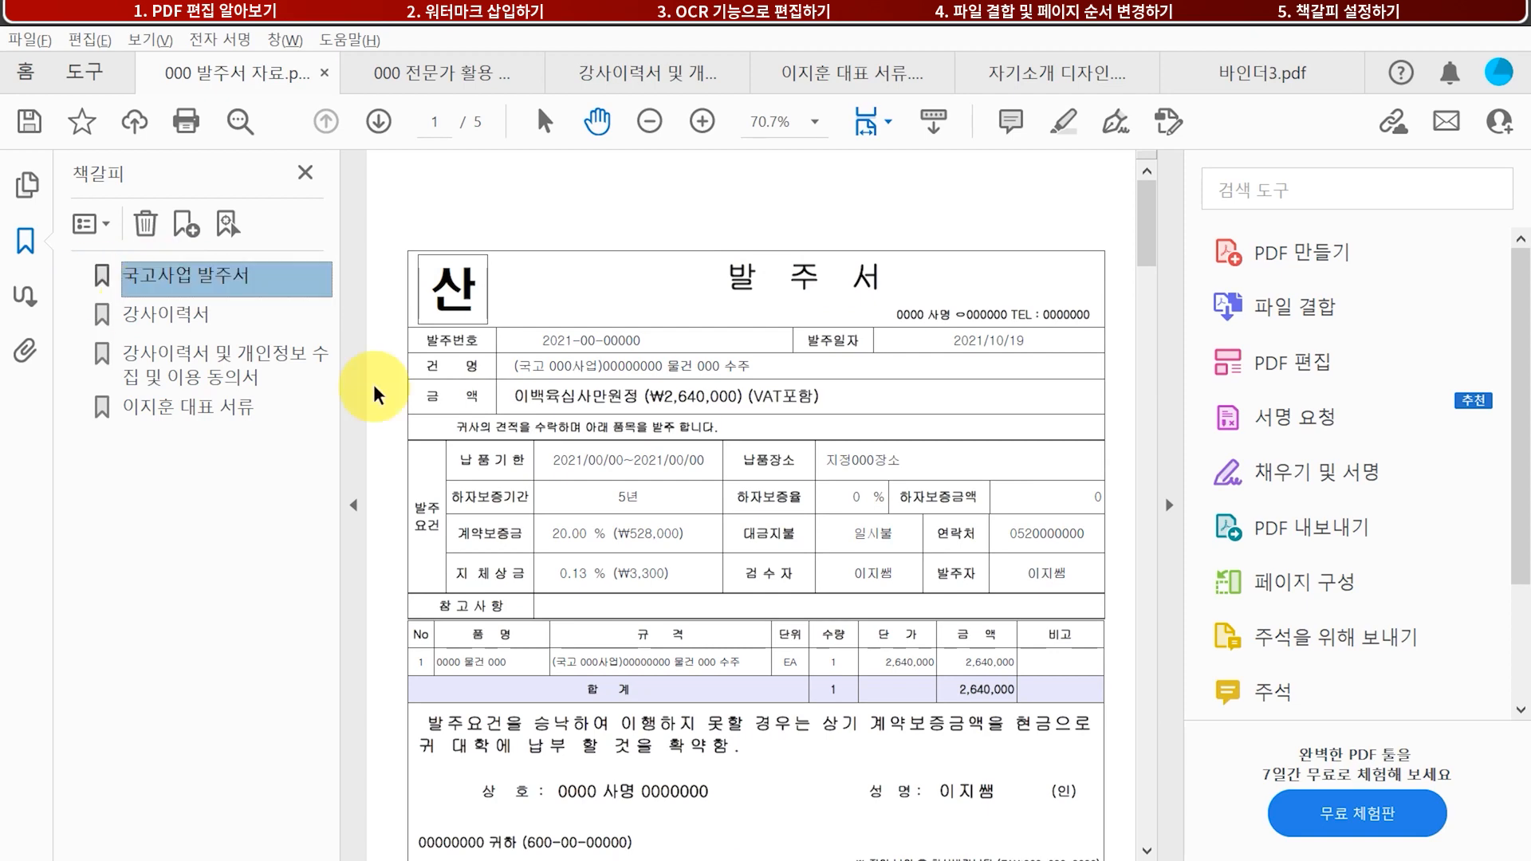
scroll(782, 503, down, 10)
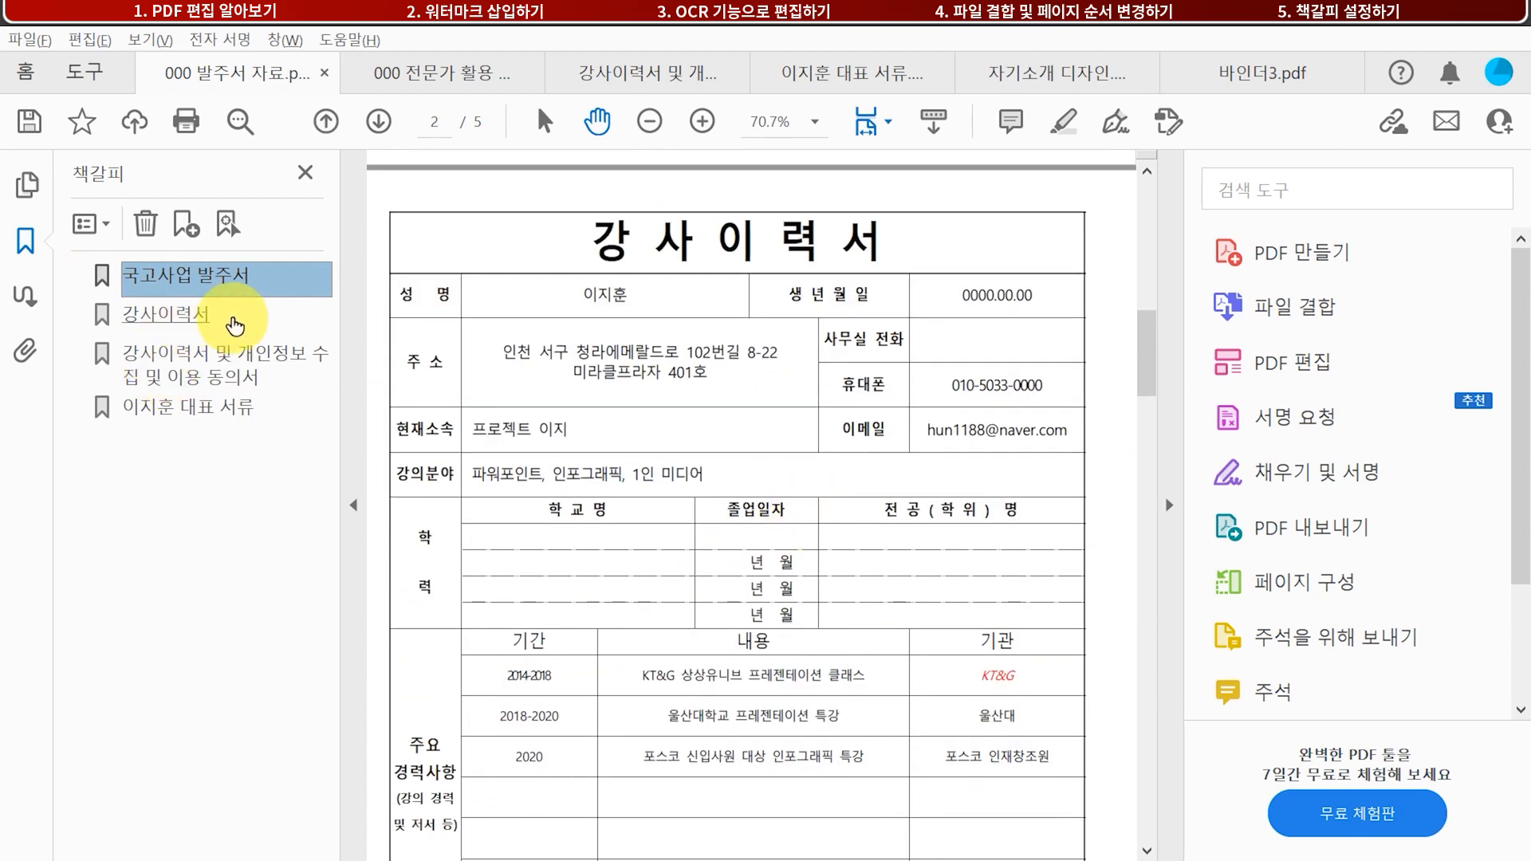
Delete the 강사이력서 및 개인정보 수집 및 이용 동의서 bookmark, leaving three bookmarks
click(165, 315)
click(210, 376)
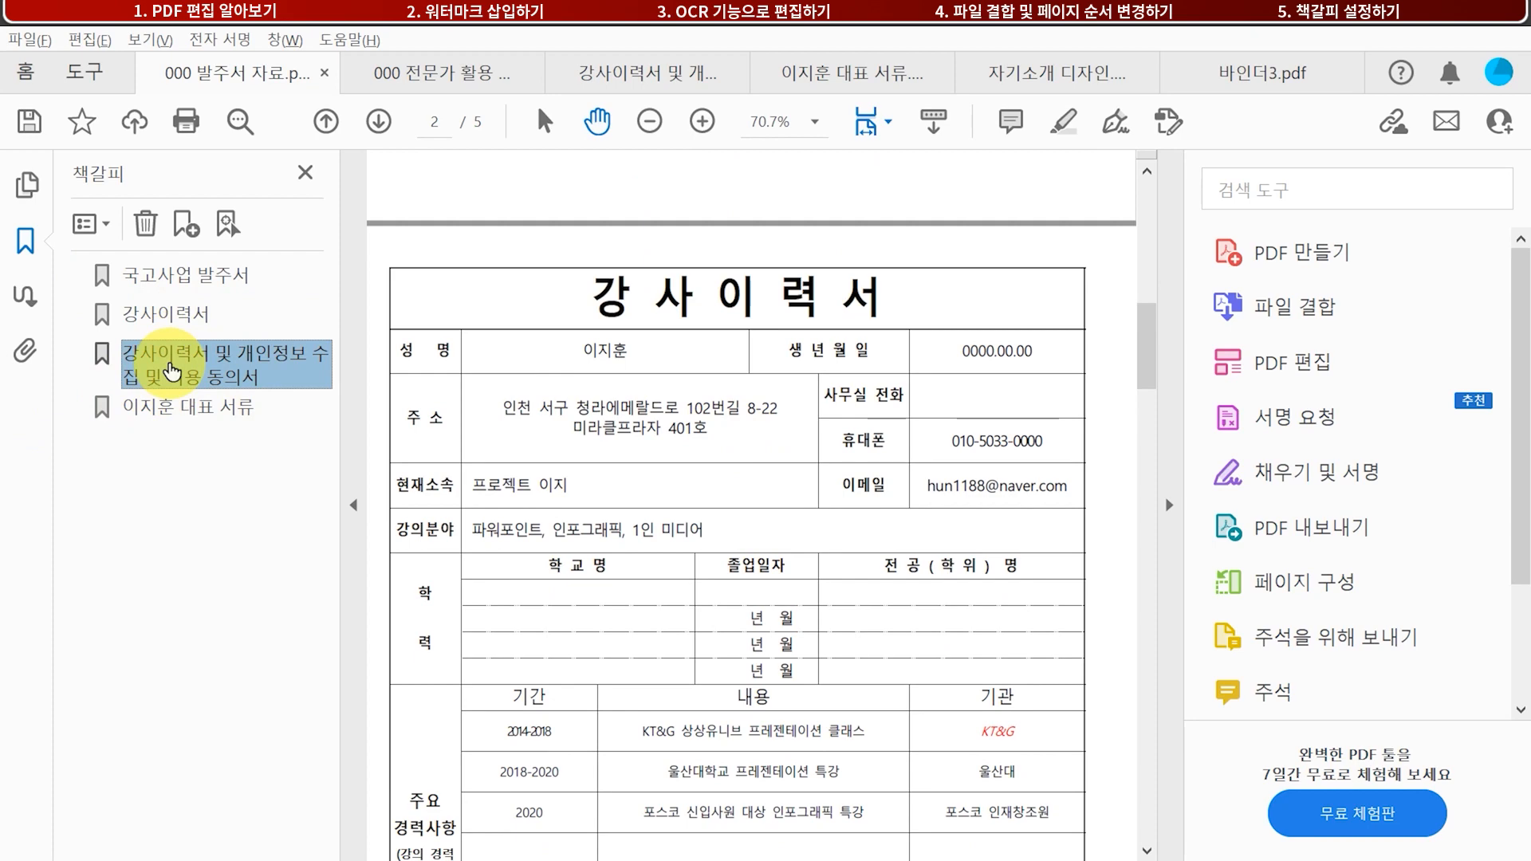
click(144, 224)
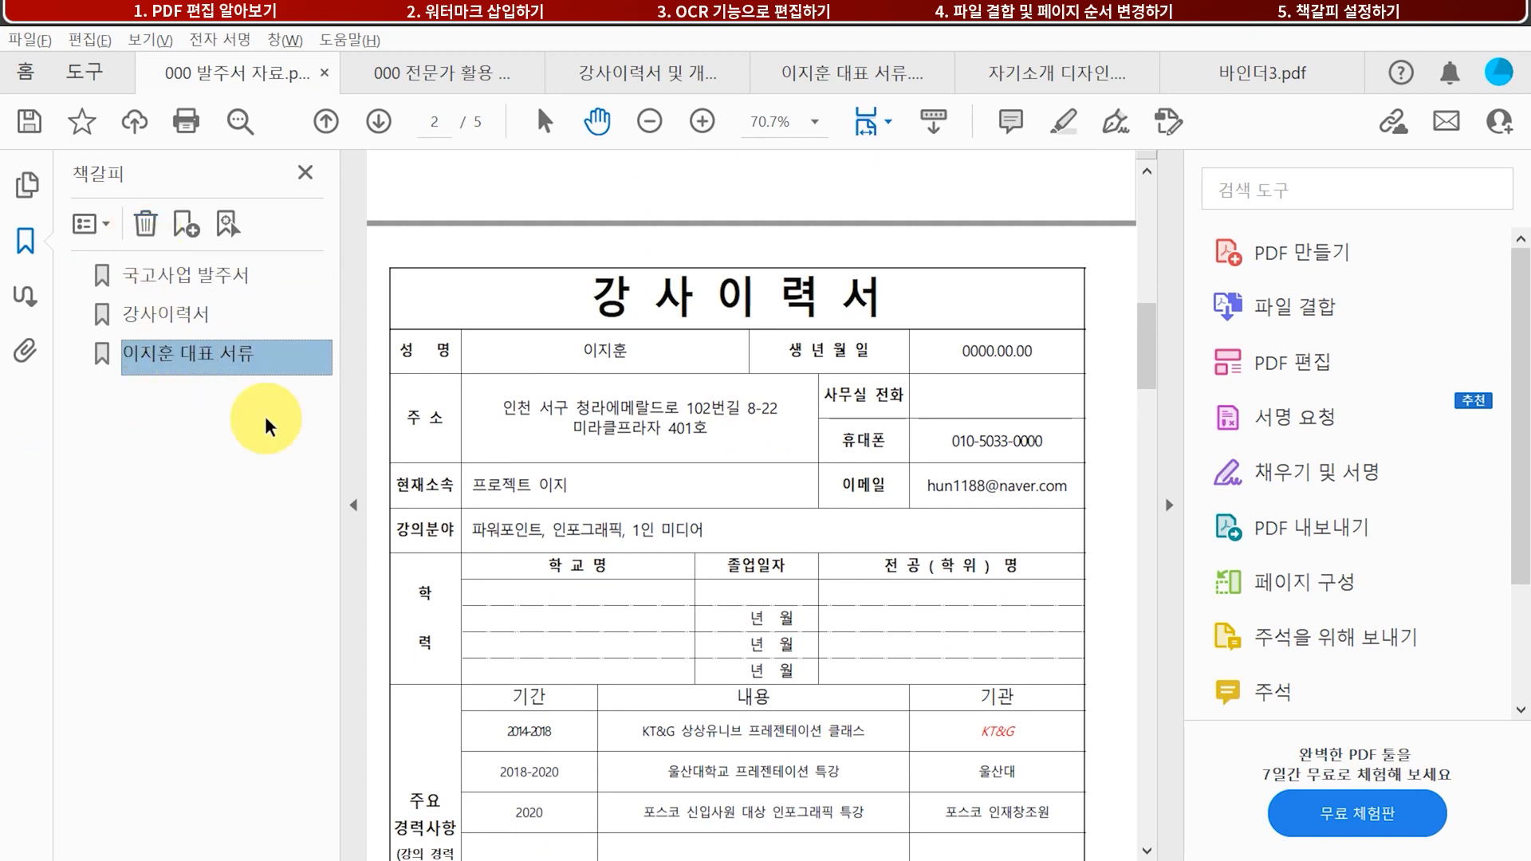
scroll(643, 502, down, 8)
scroll(682, 543, down, 3)
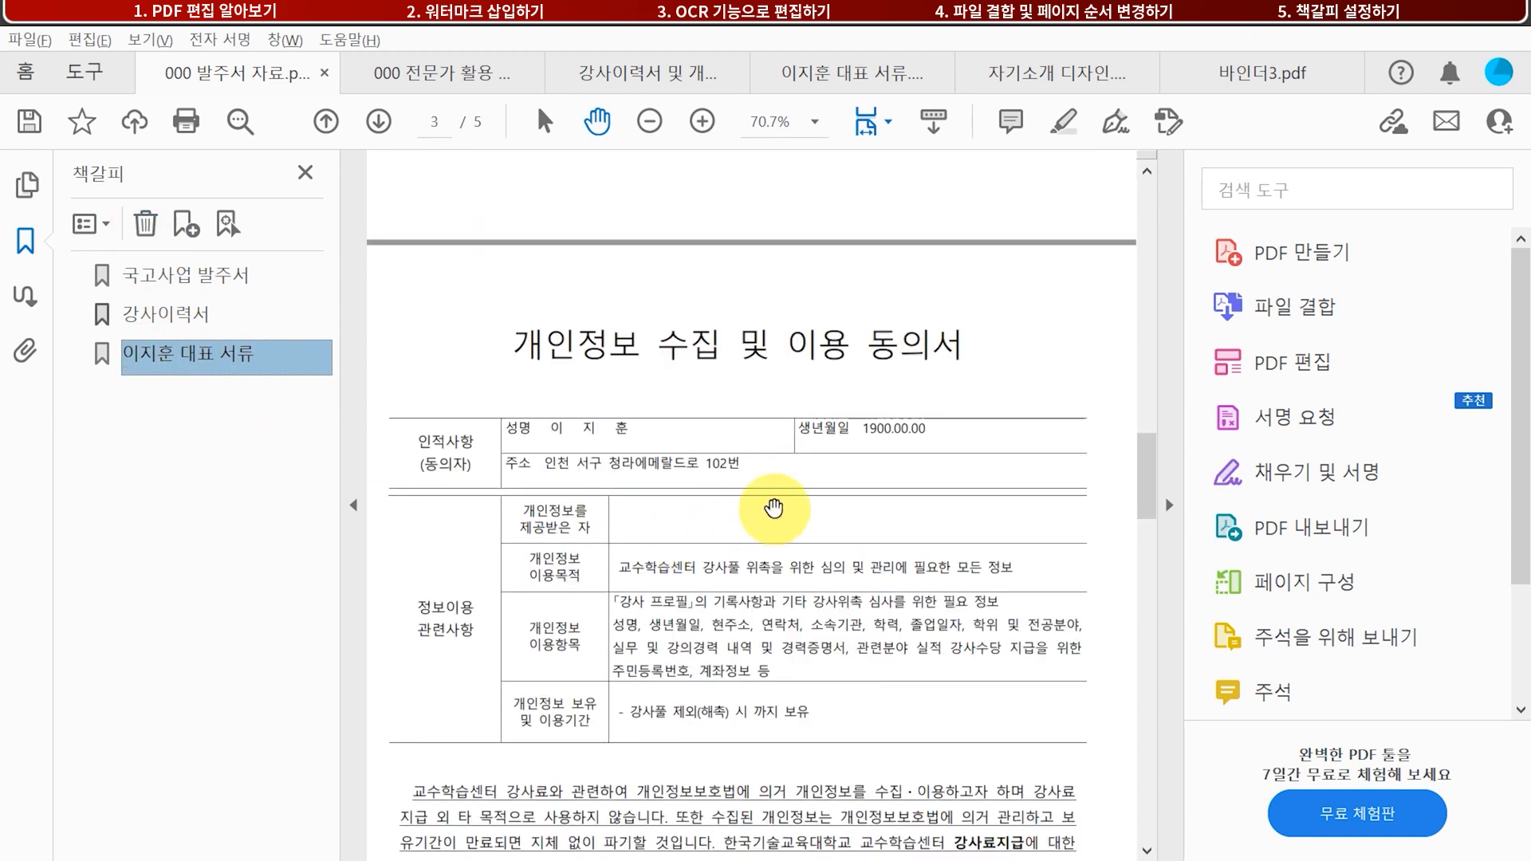
click(737, 343)
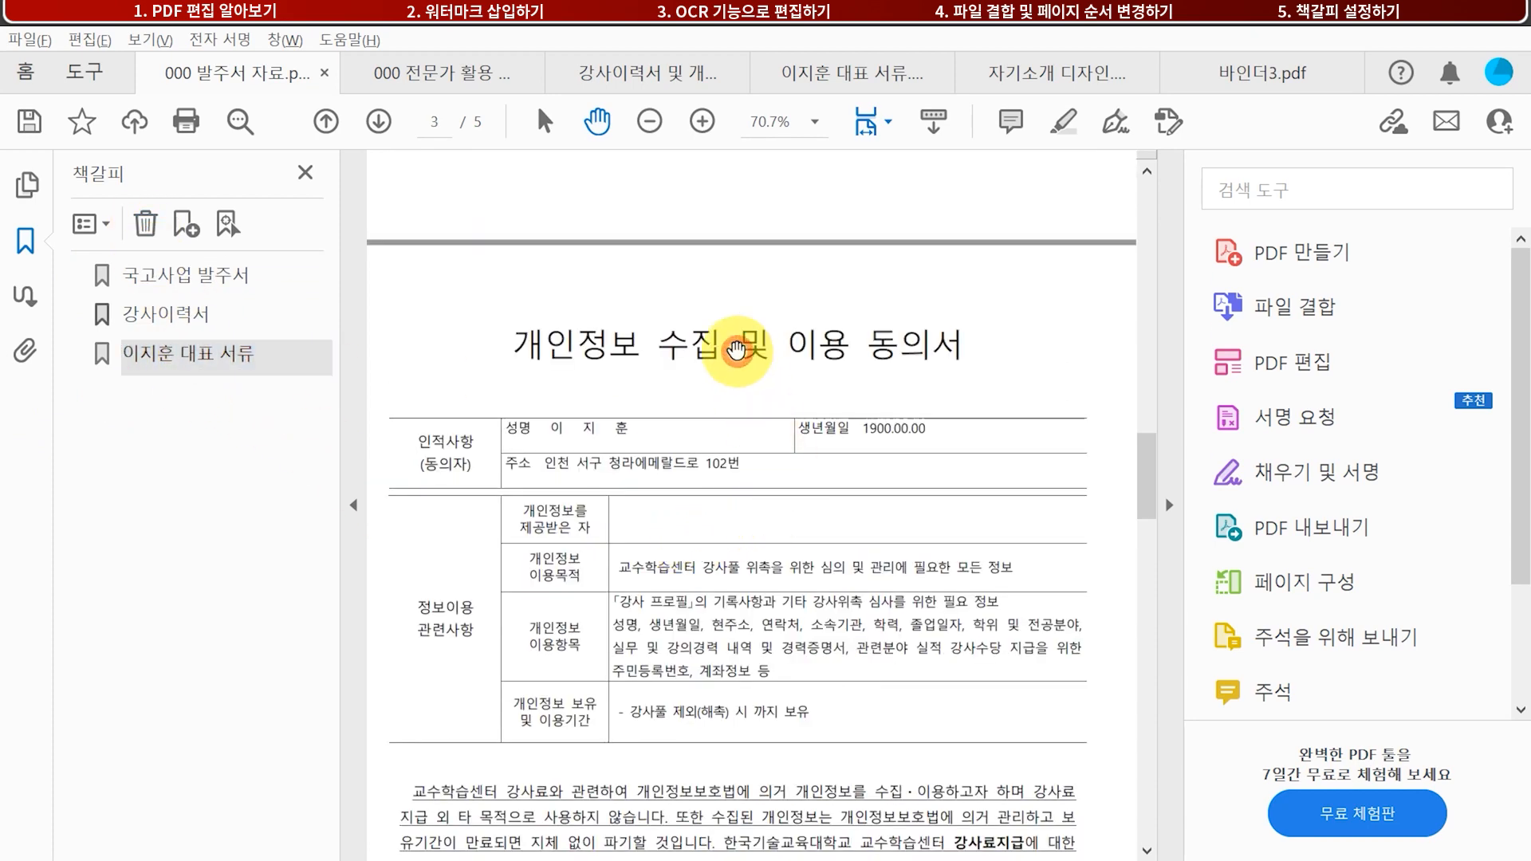
Create a 개인정보 수집 동의서 bookmark for the consent-form page and move it to third place
click(185, 224)
text(개인)
text(정보 수집 동의서)
key(Return)
drag(160, 393, 169, 333)
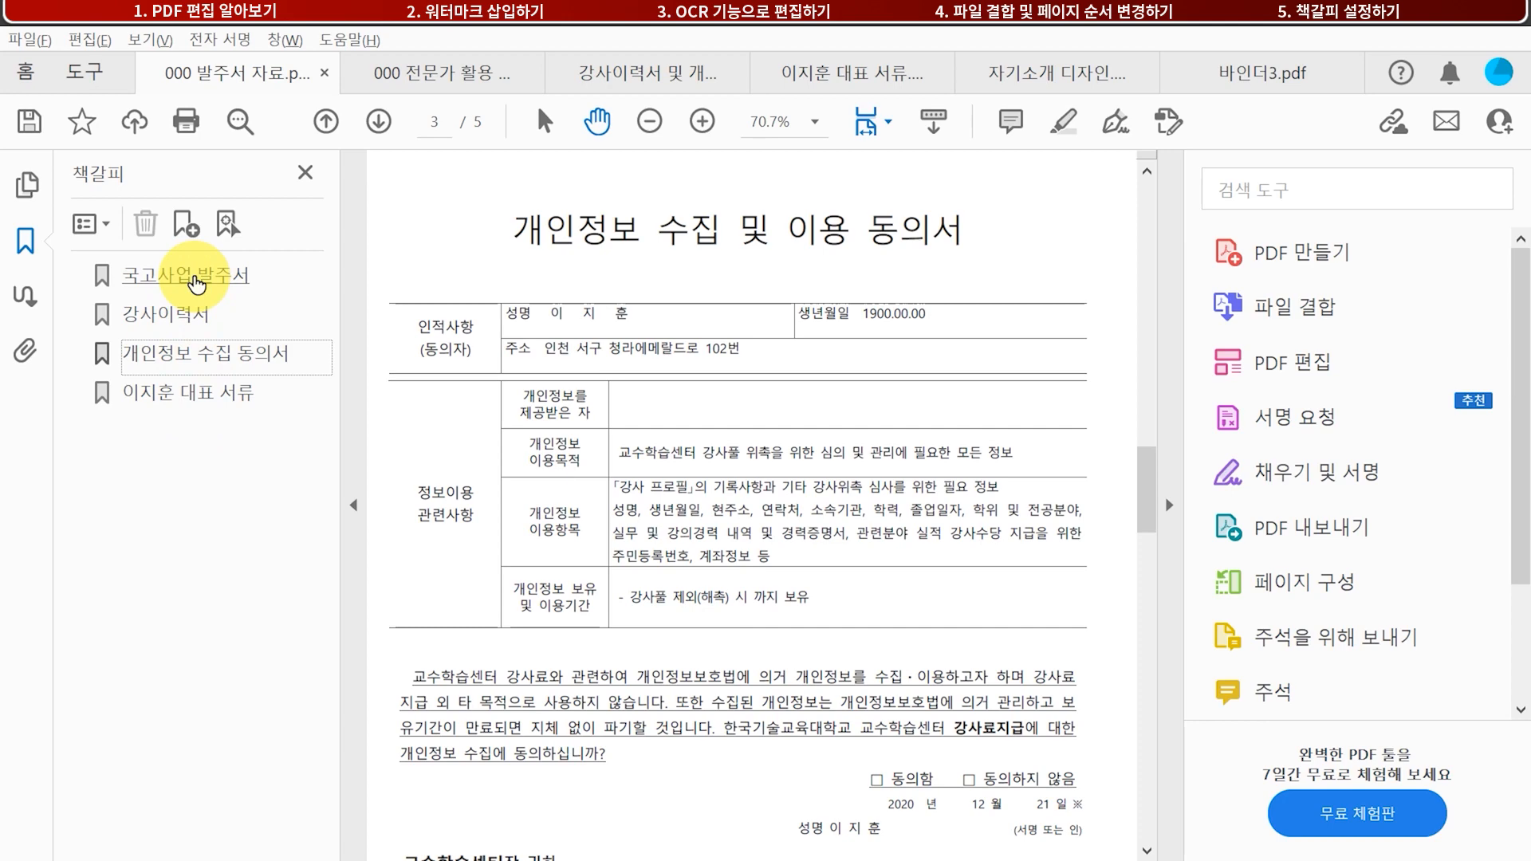
Check each of the four bookmarks jumps to its correct page
click(195, 280)
click(179, 317)
click(189, 365)
click(192, 394)
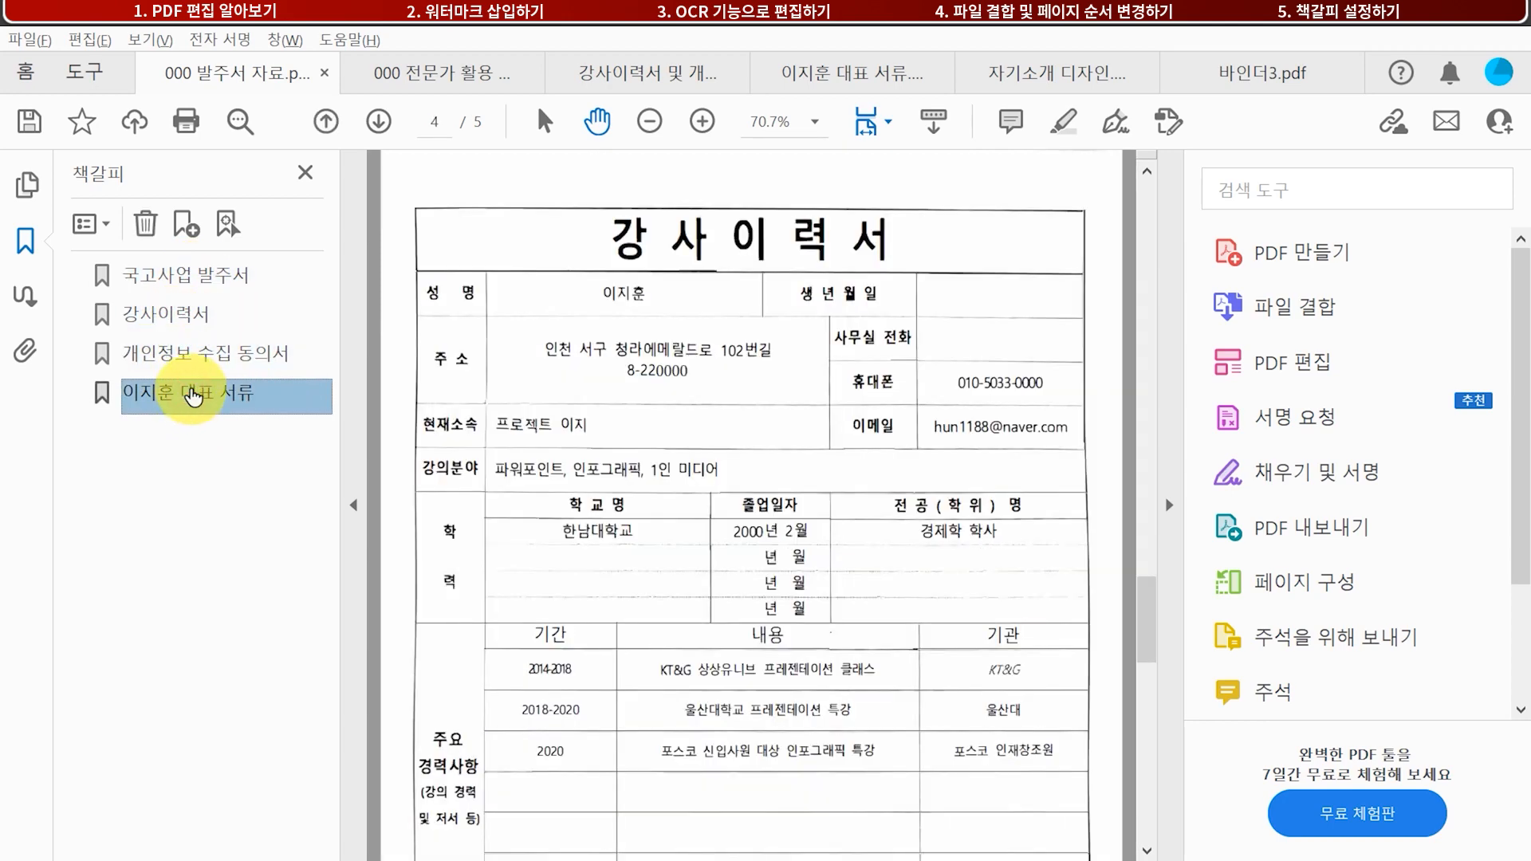